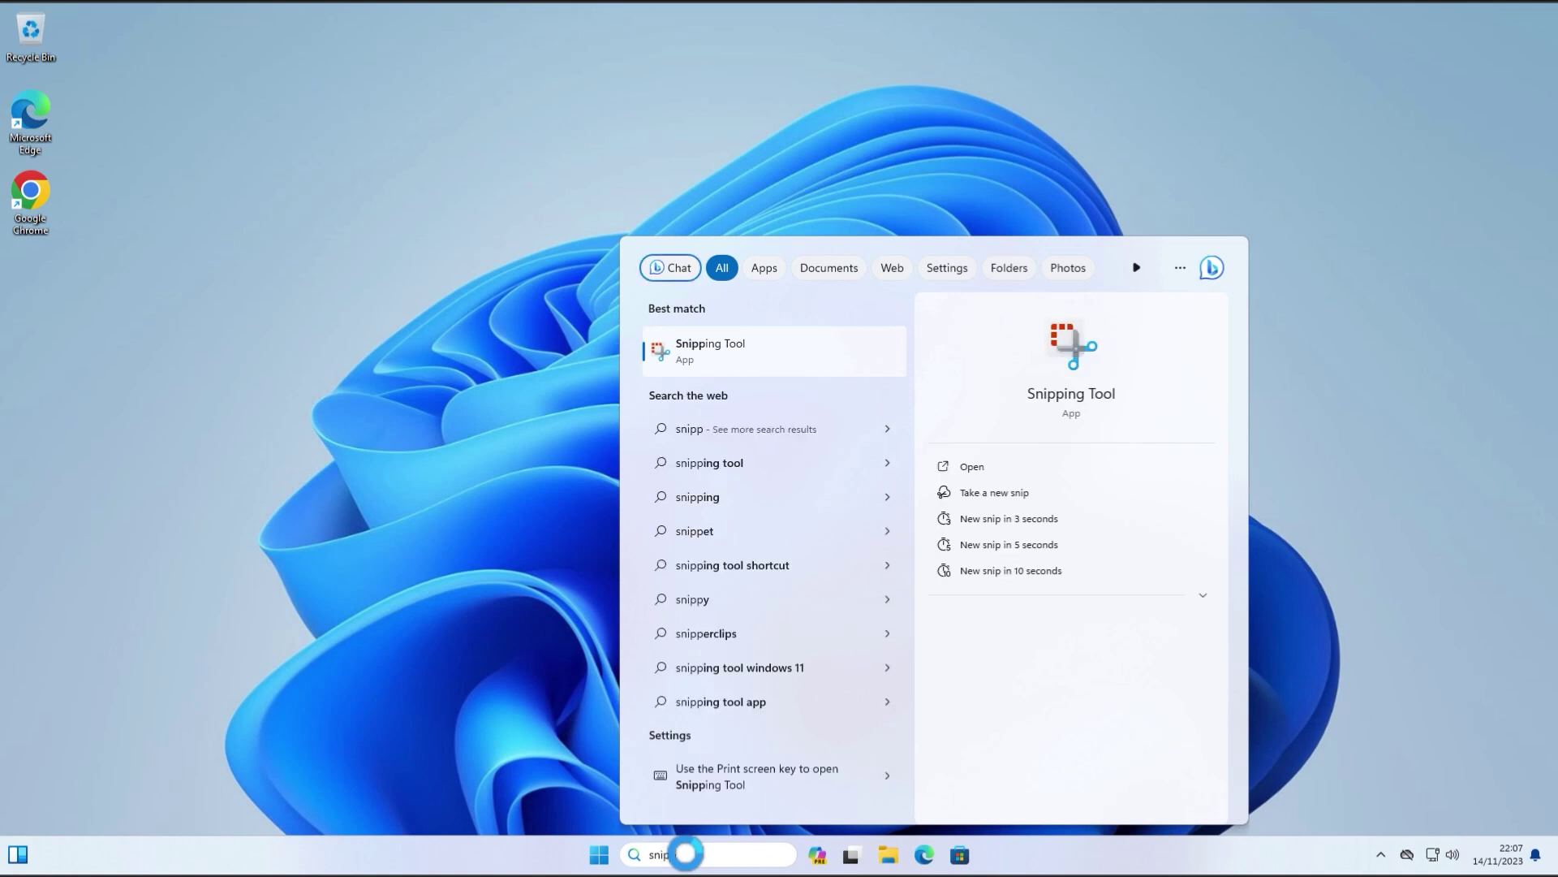
- Open Snipping Tool and capture a rectangular snip of the central part of the desktop wallpaper
left_click(717, 358)
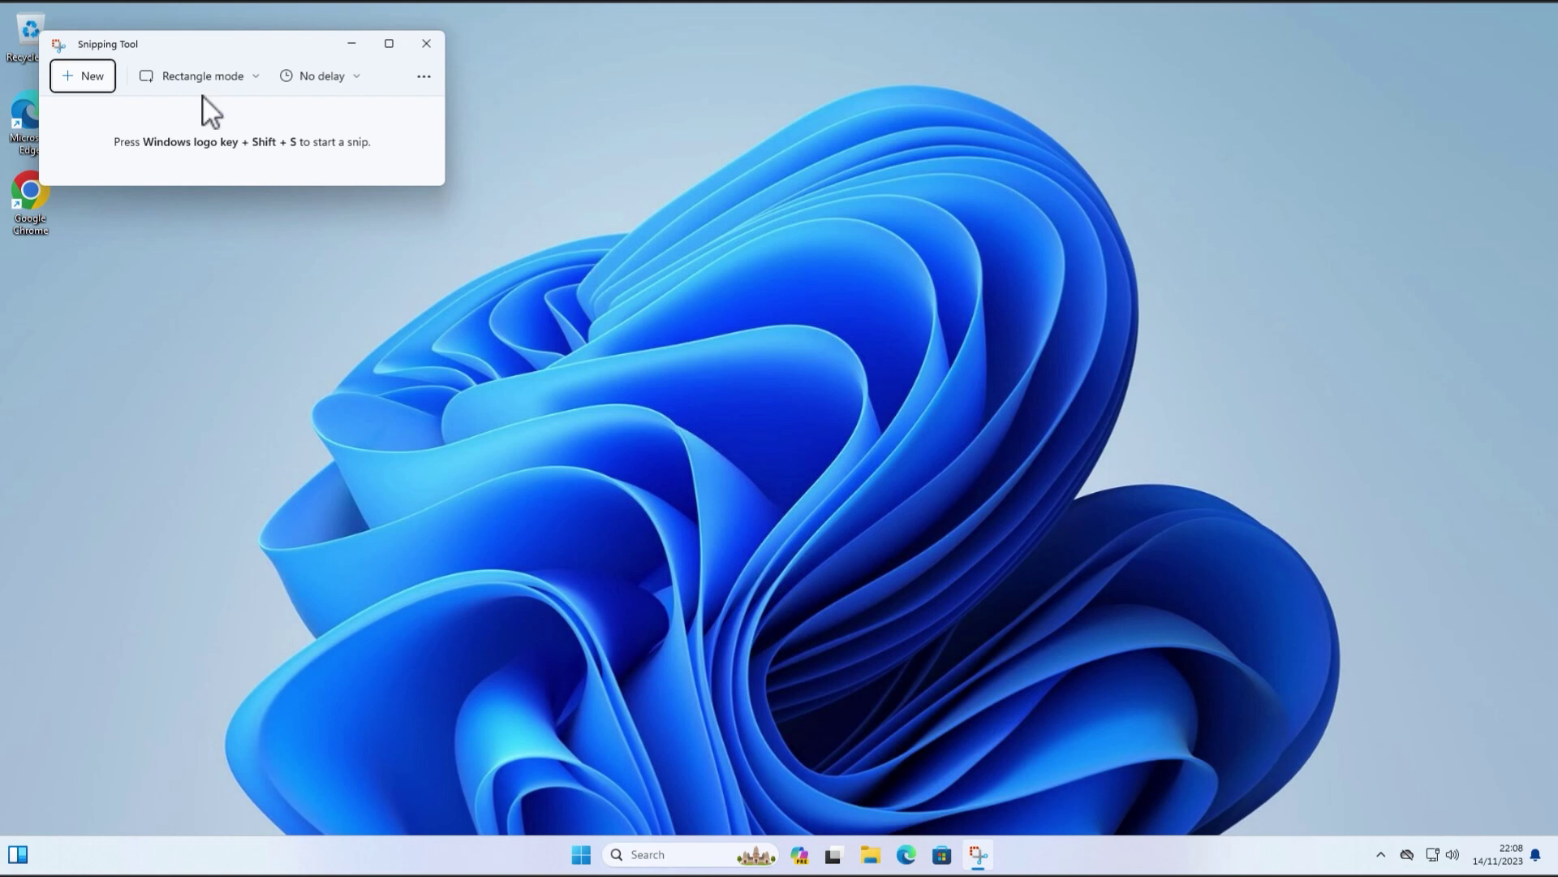
left_click(248, 75)
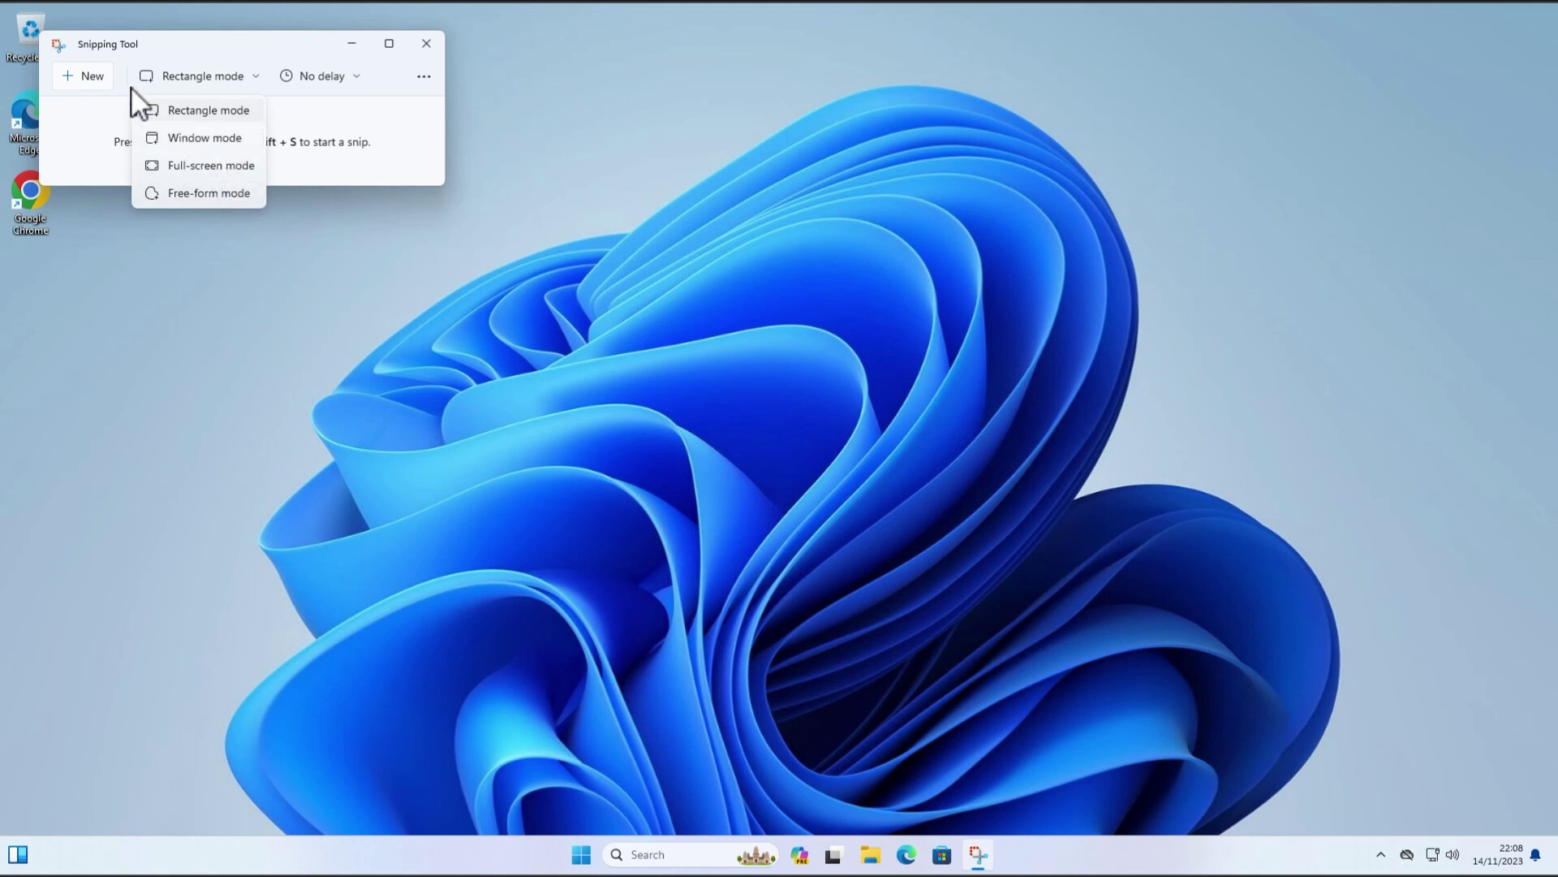
left_click(163, 53)
left_click(93, 76)
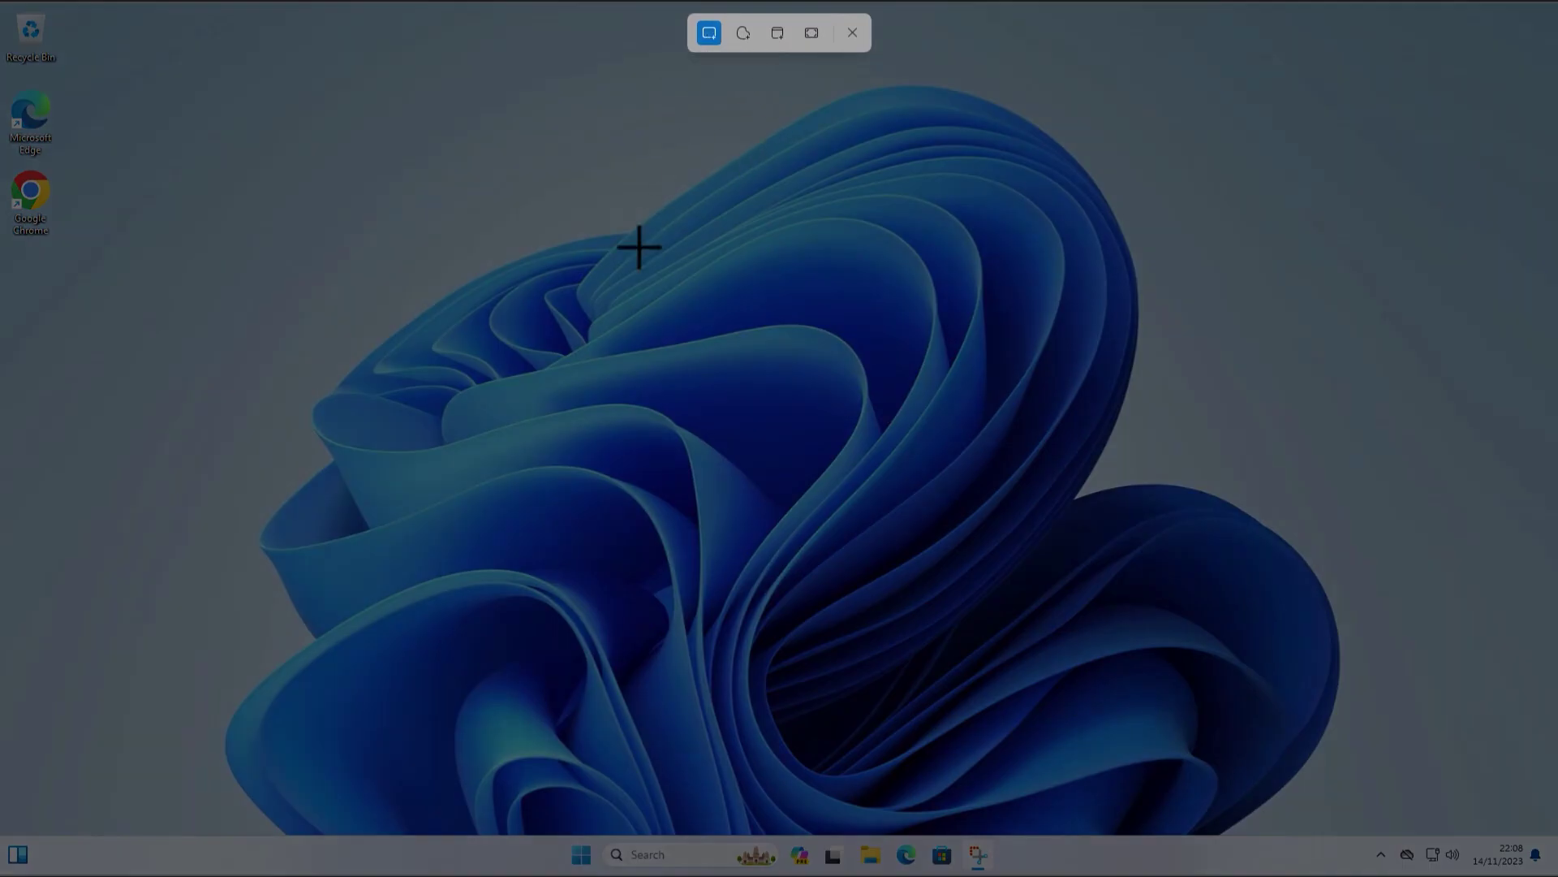
left_click_drag(308, 151, 1092, 522)
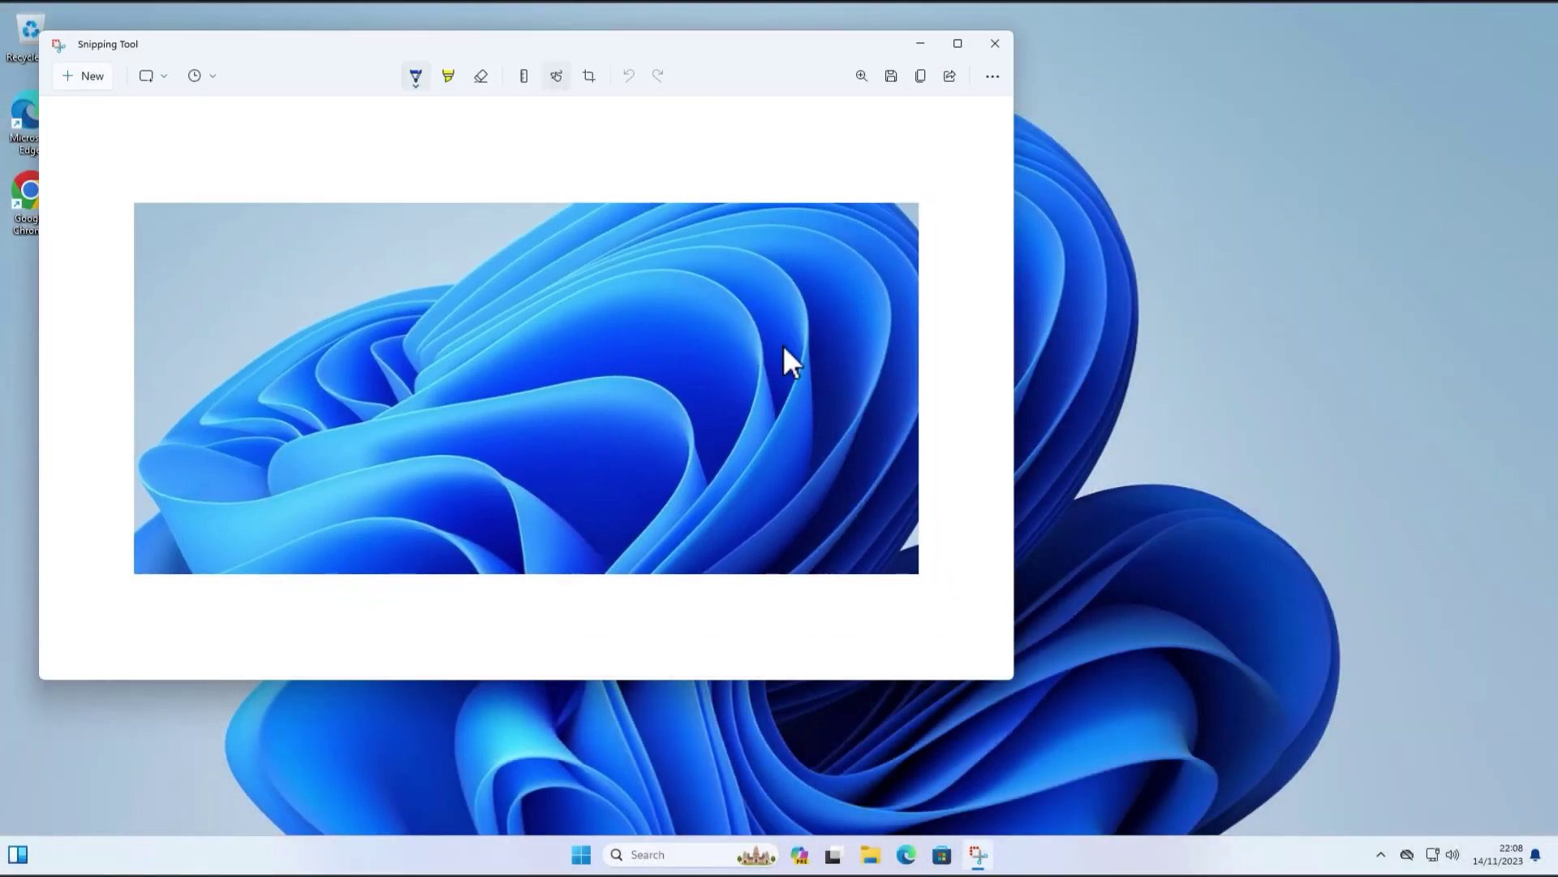
- Capture a new free-form snip by outlining a large irregular area of the desktop wallpaper
left_click(89, 75)
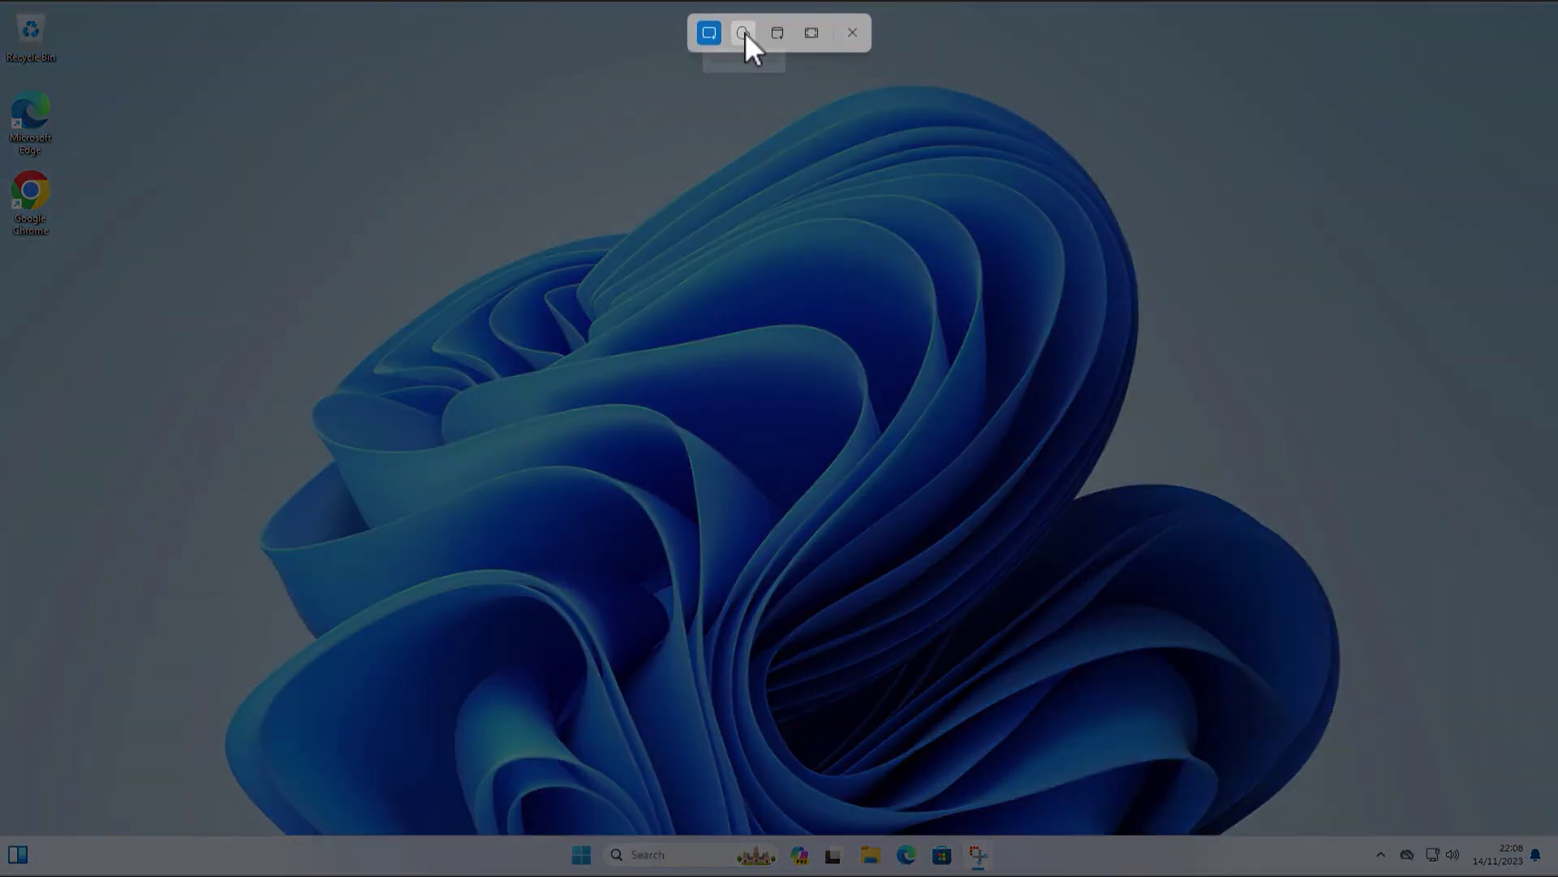
left_click(744, 33)
mouse_move(398, 169)
left_mouse_down()
mouse_move(379, 499)
mouse_move(809, 677)
mouse_move(1245, 522)
mouse_move(1047, 167)
mouse_move(643, 266)
mouse_move(399, 193)
mouse_move(396, 169)
left_mouse_up()
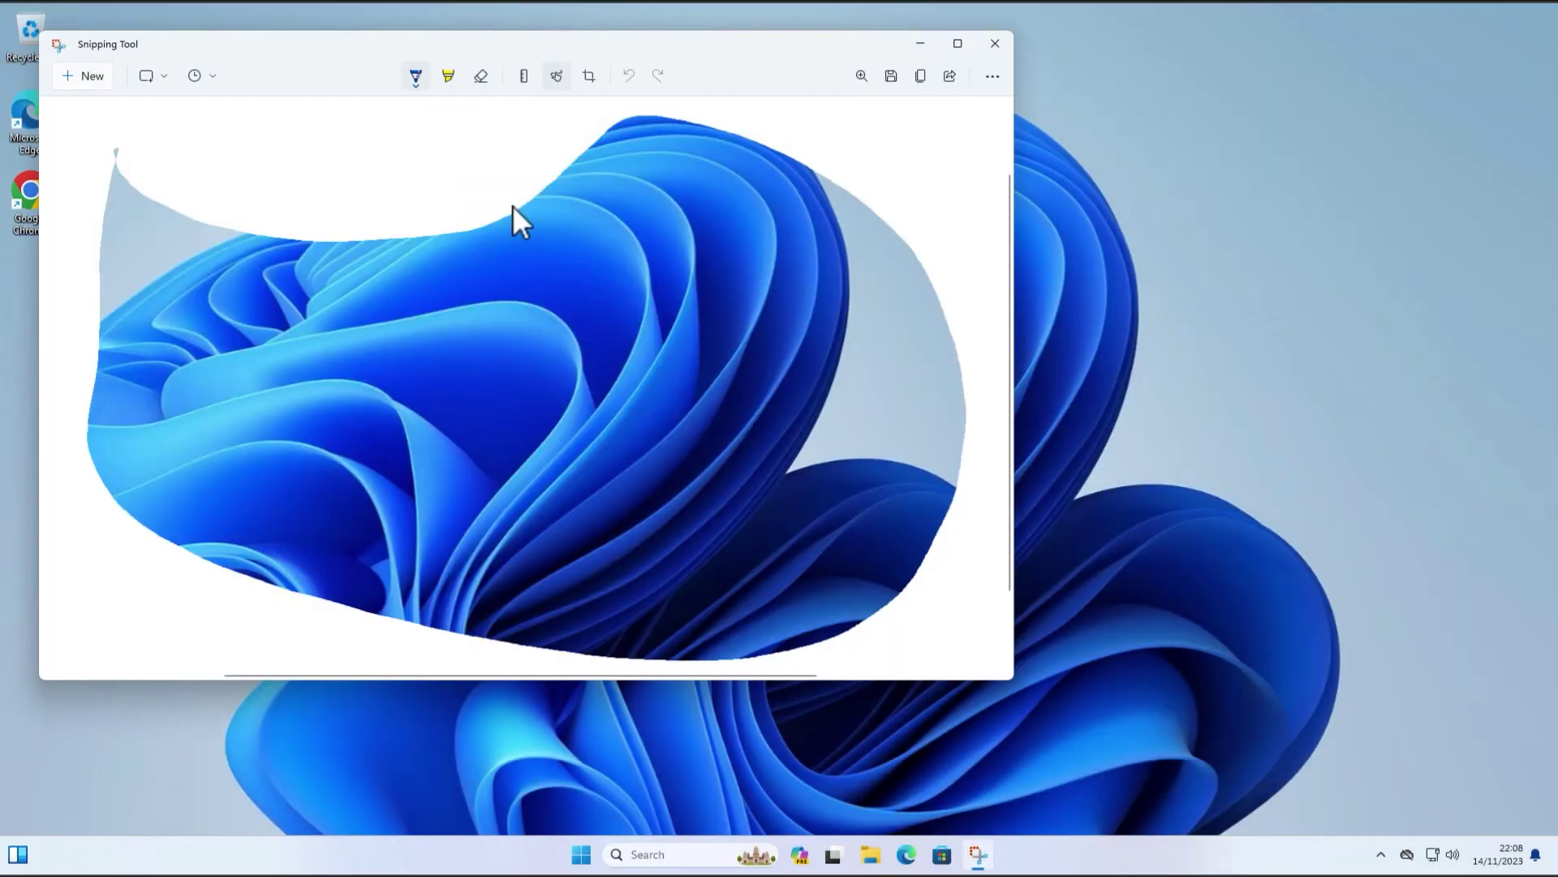
- Capture a new snip of the whole desktop using window mode
left_click(96, 78)
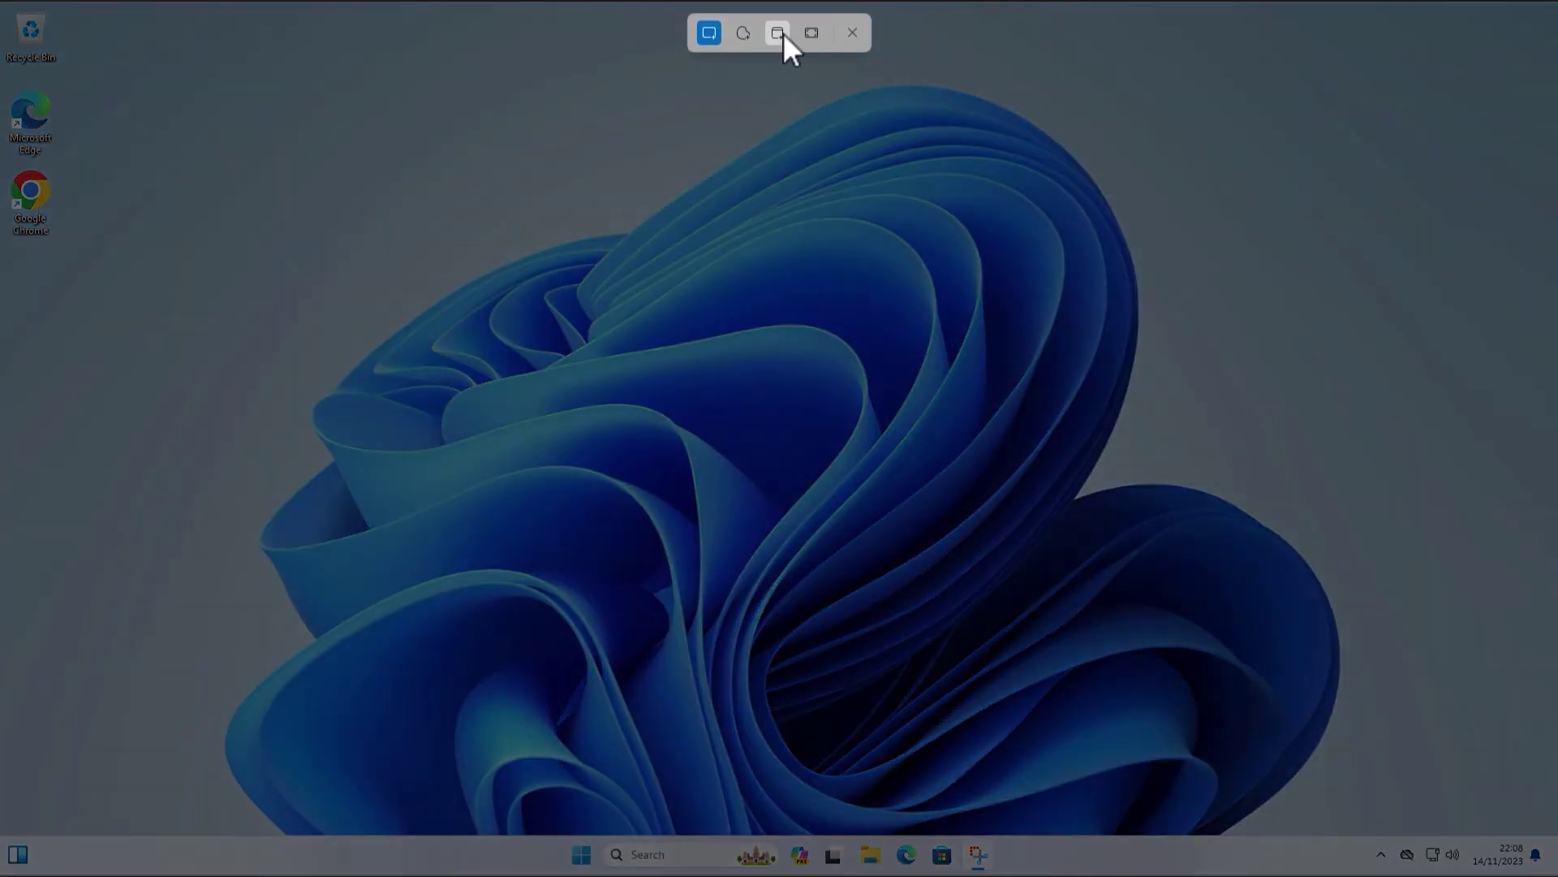
left_click(779, 33)
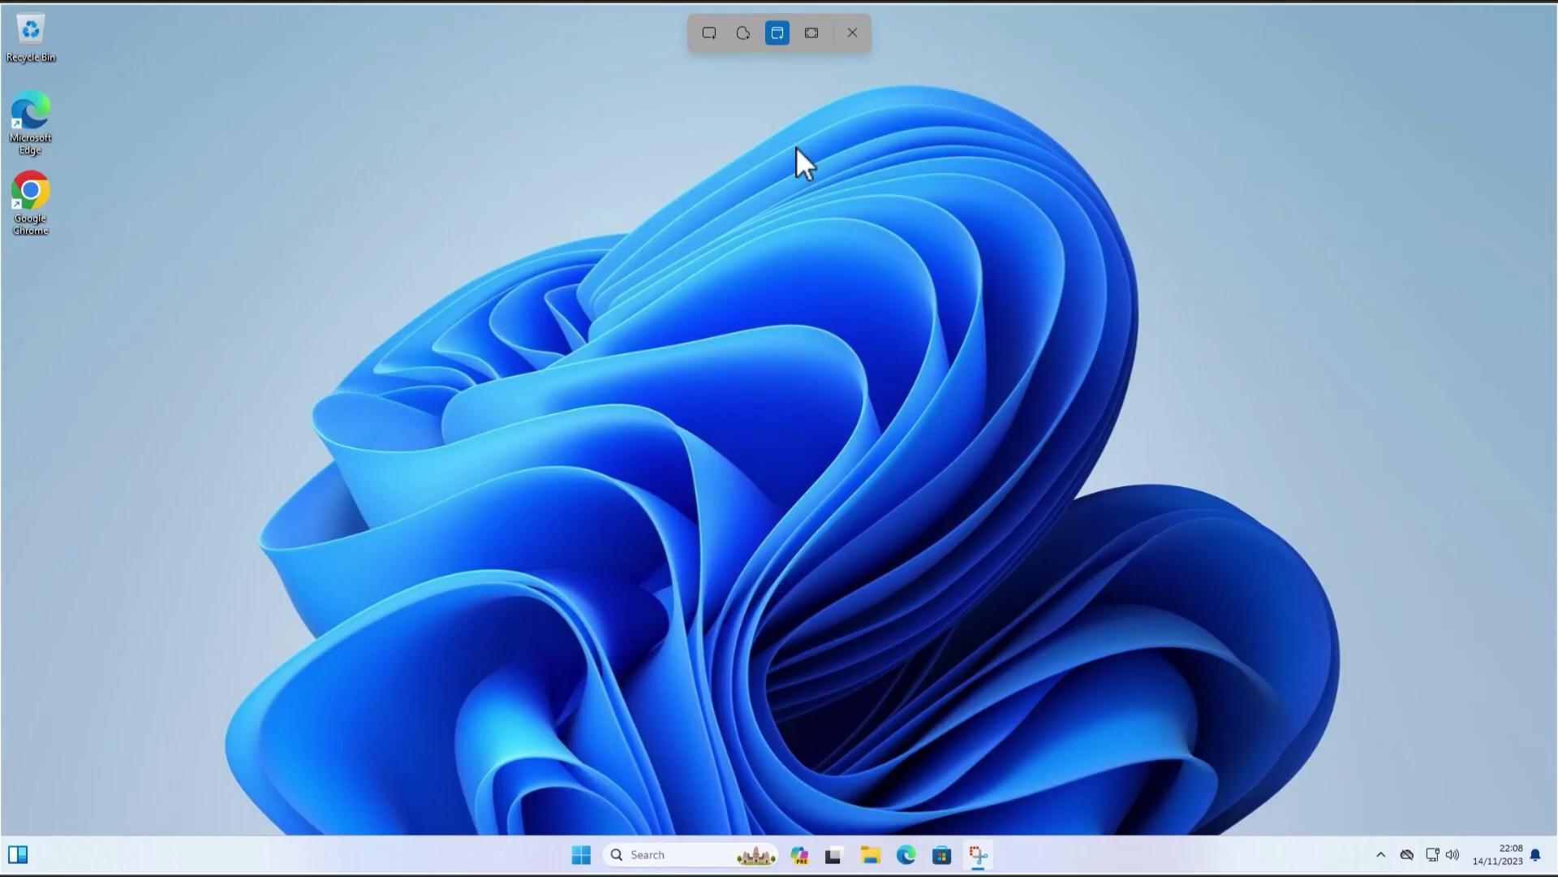
left_click(685, 294)
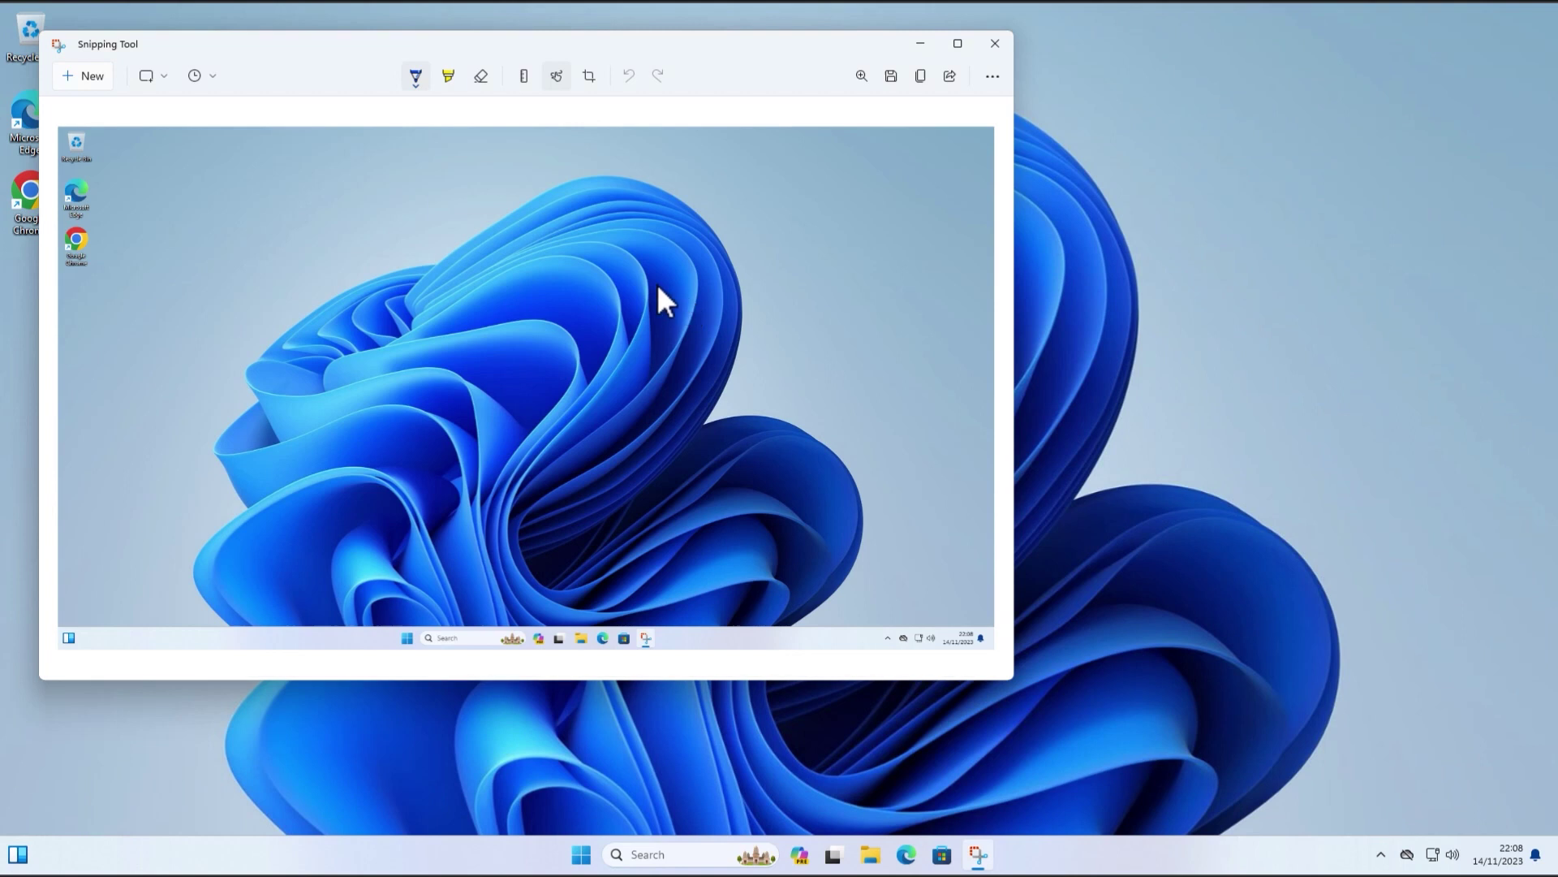
- Capture a new rectangular snip of the central wallpaper area and look through the snip delay options
left_click(96, 77)
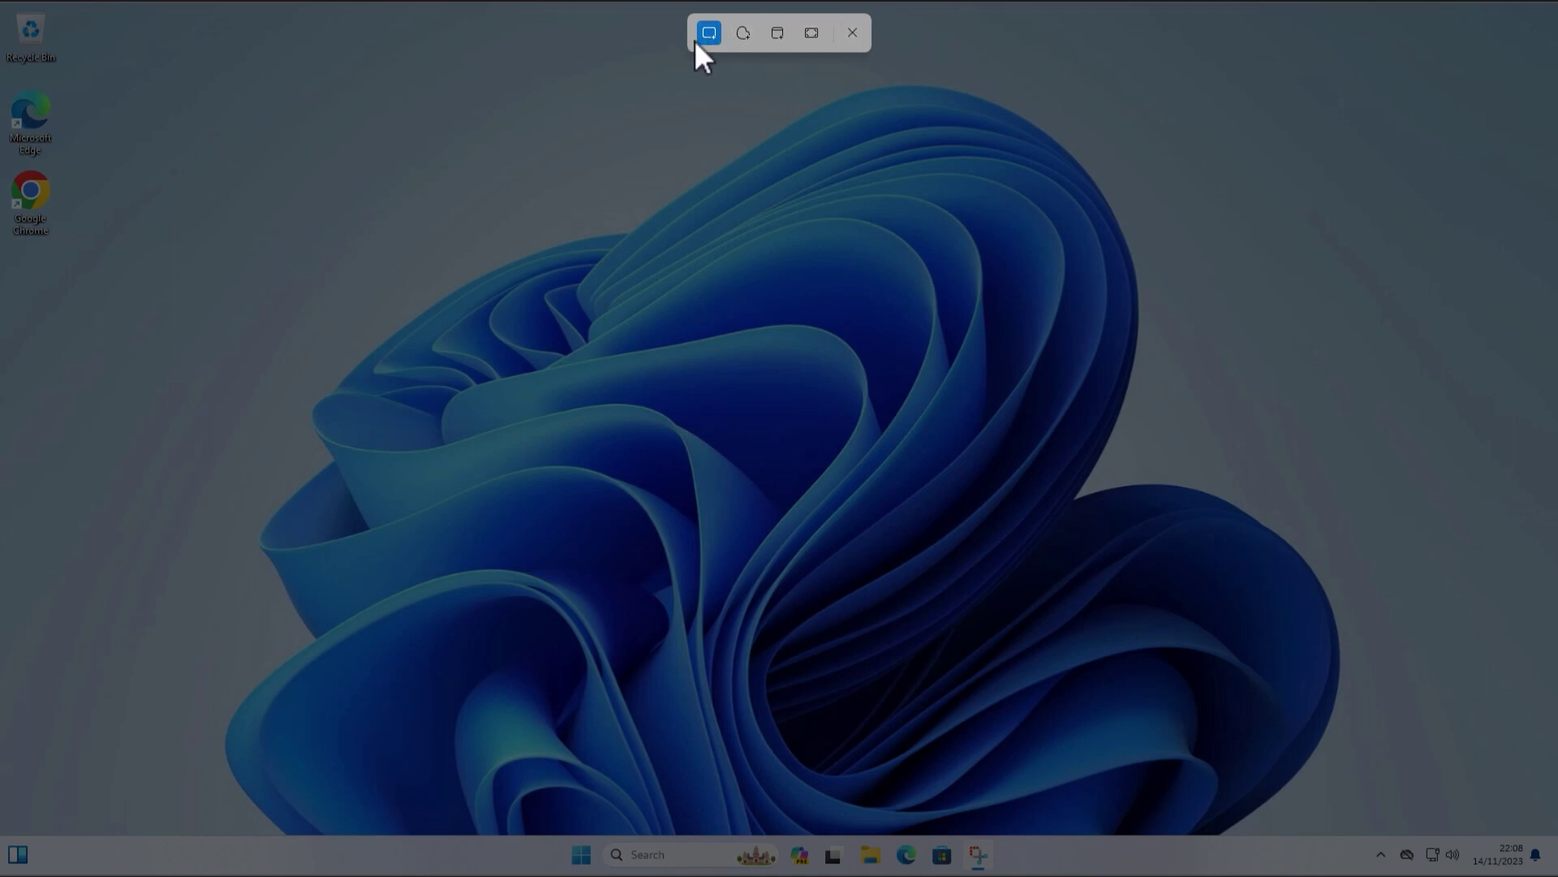
left_click_drag(364, 198, 1096, 565)
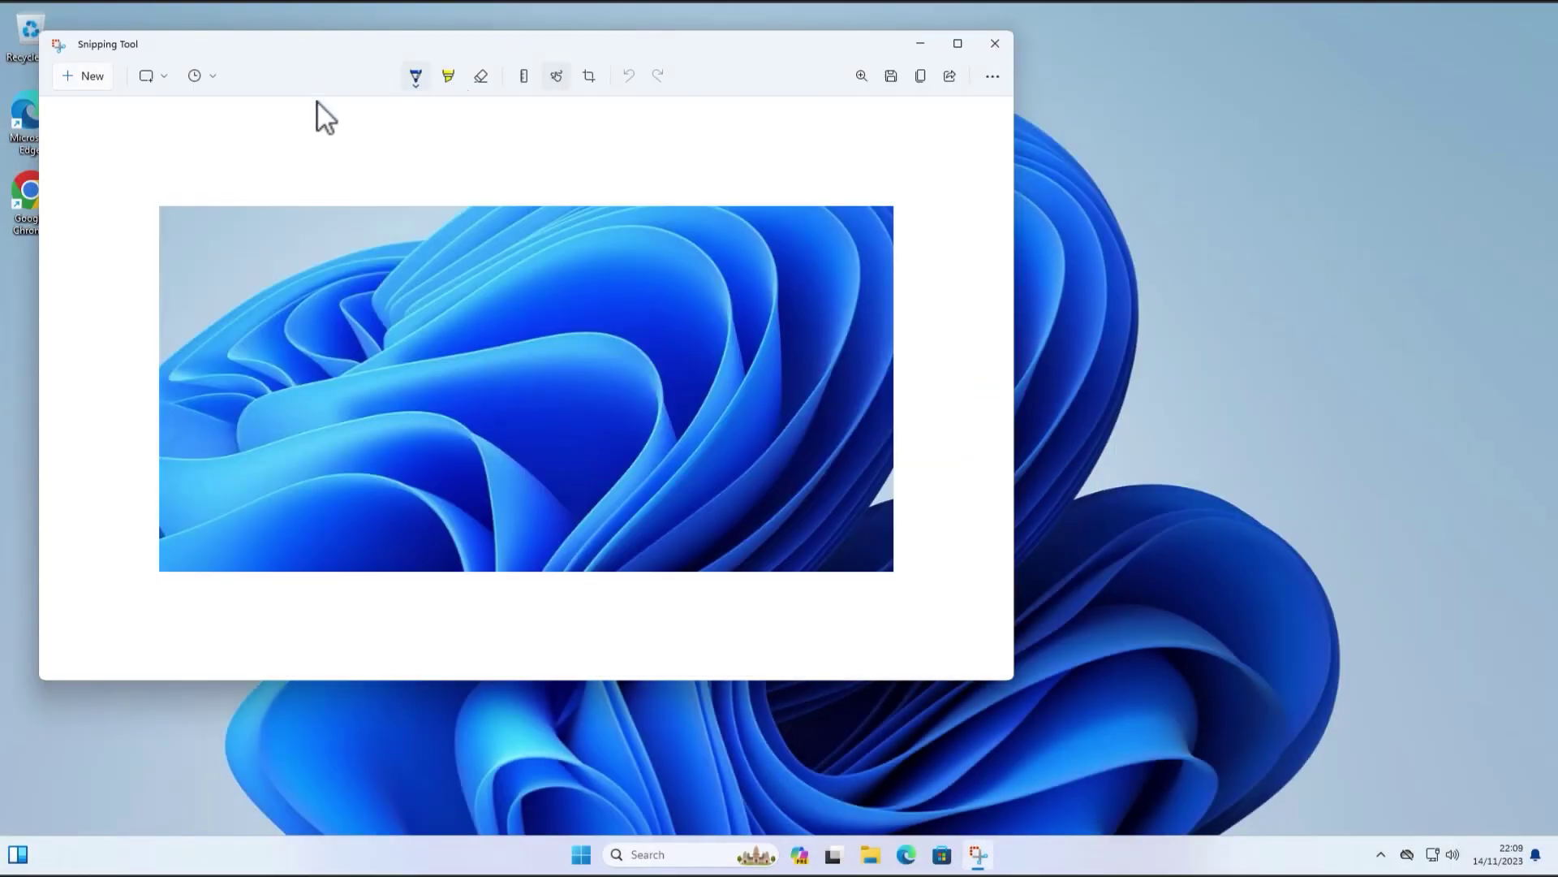
left_click(213, 75)
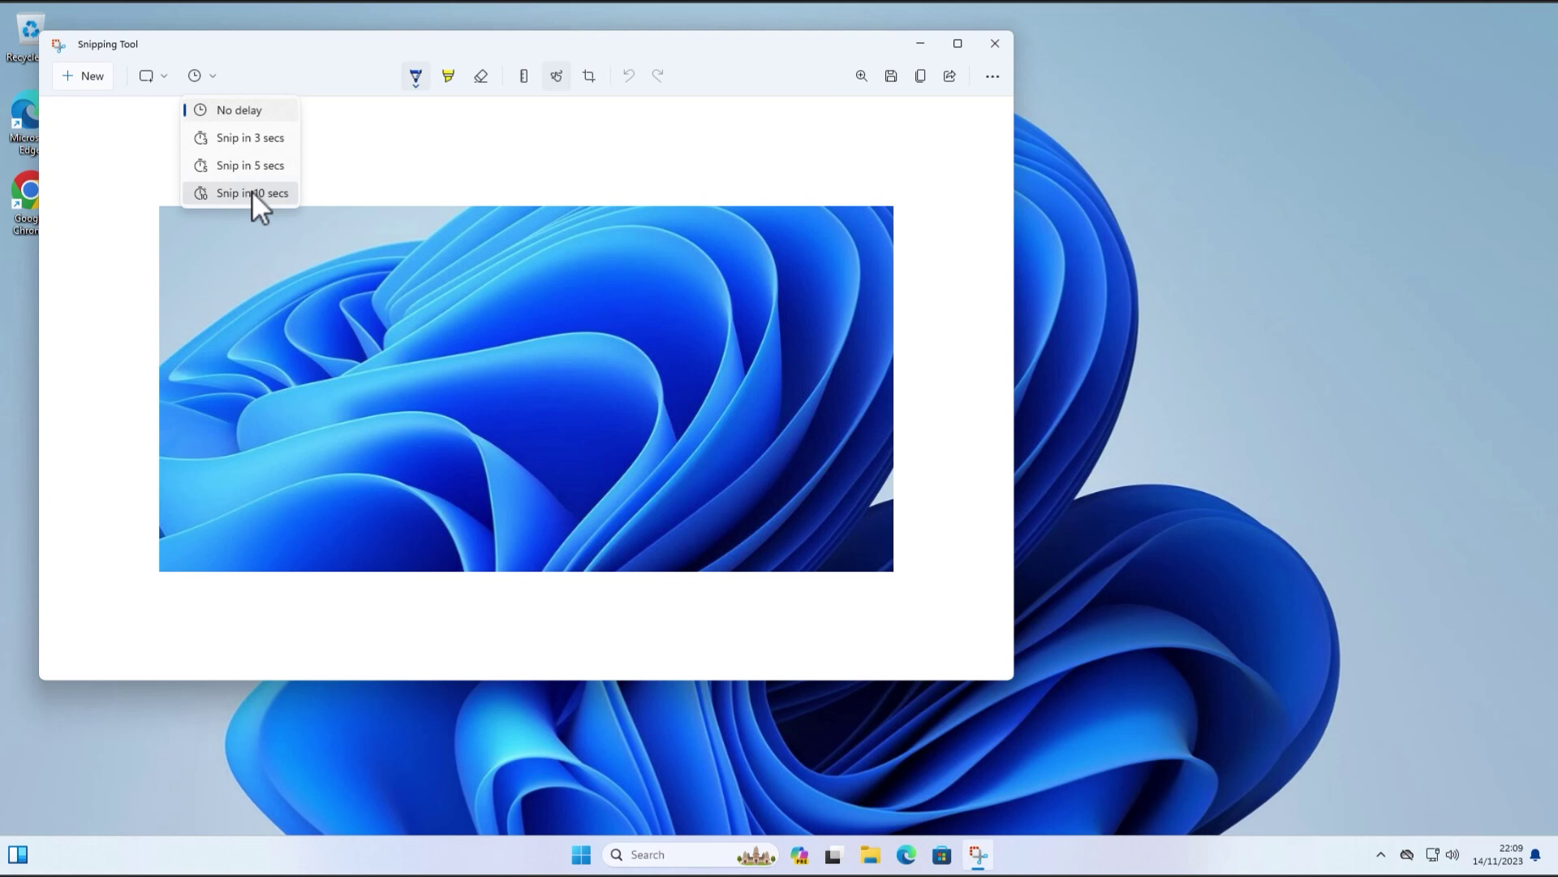
left_click(346, 79)
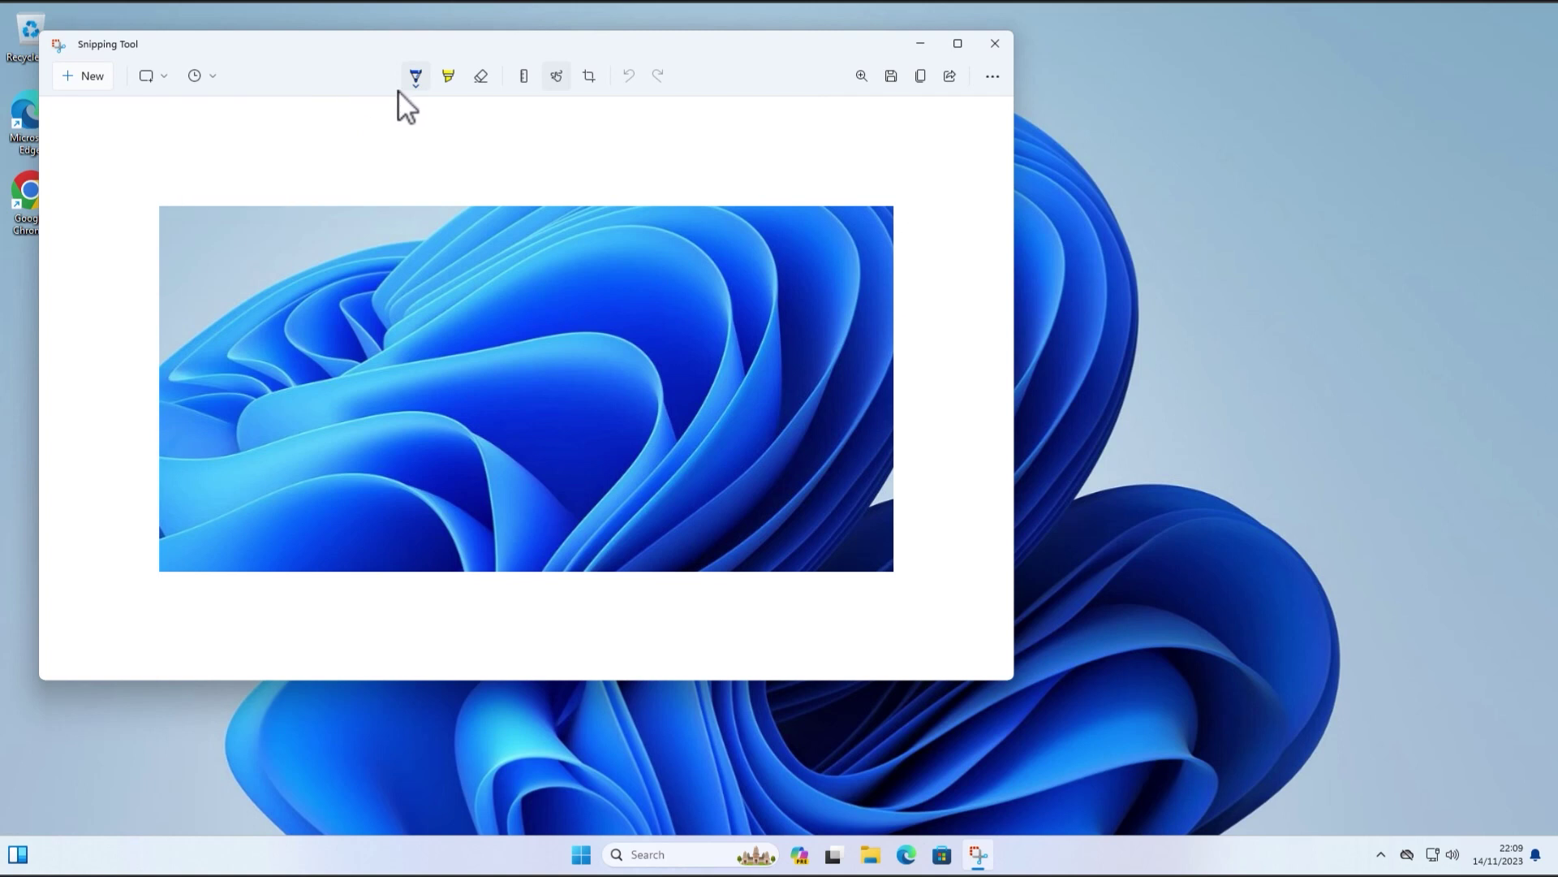
- Set the pen colour to red and draw an arrow pointing toward the middle of the snip
left_click(416, 82)
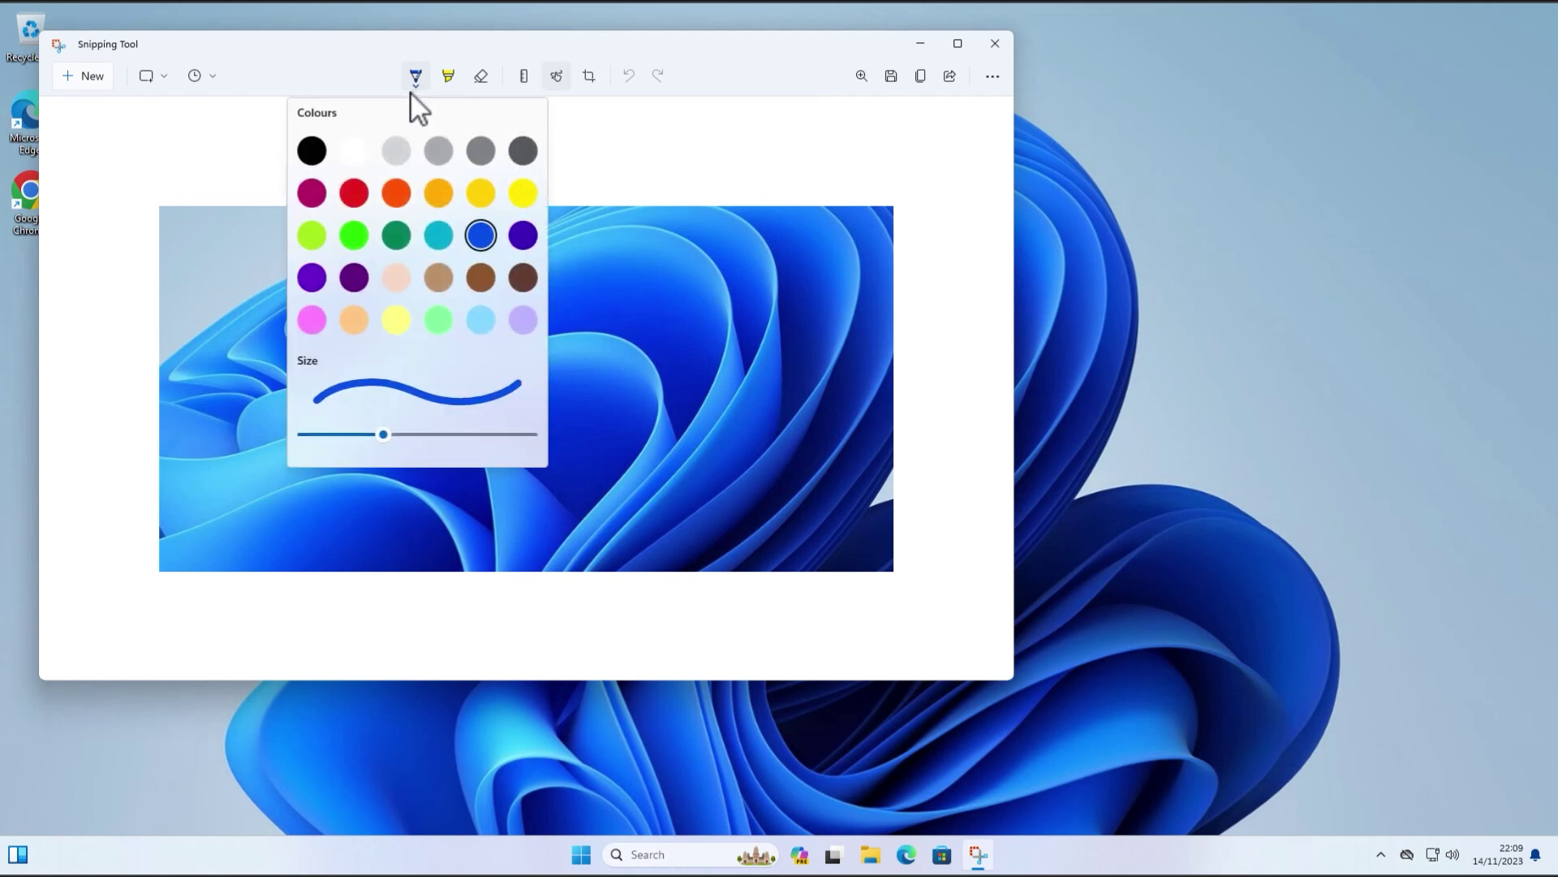
left_click(355, 193)
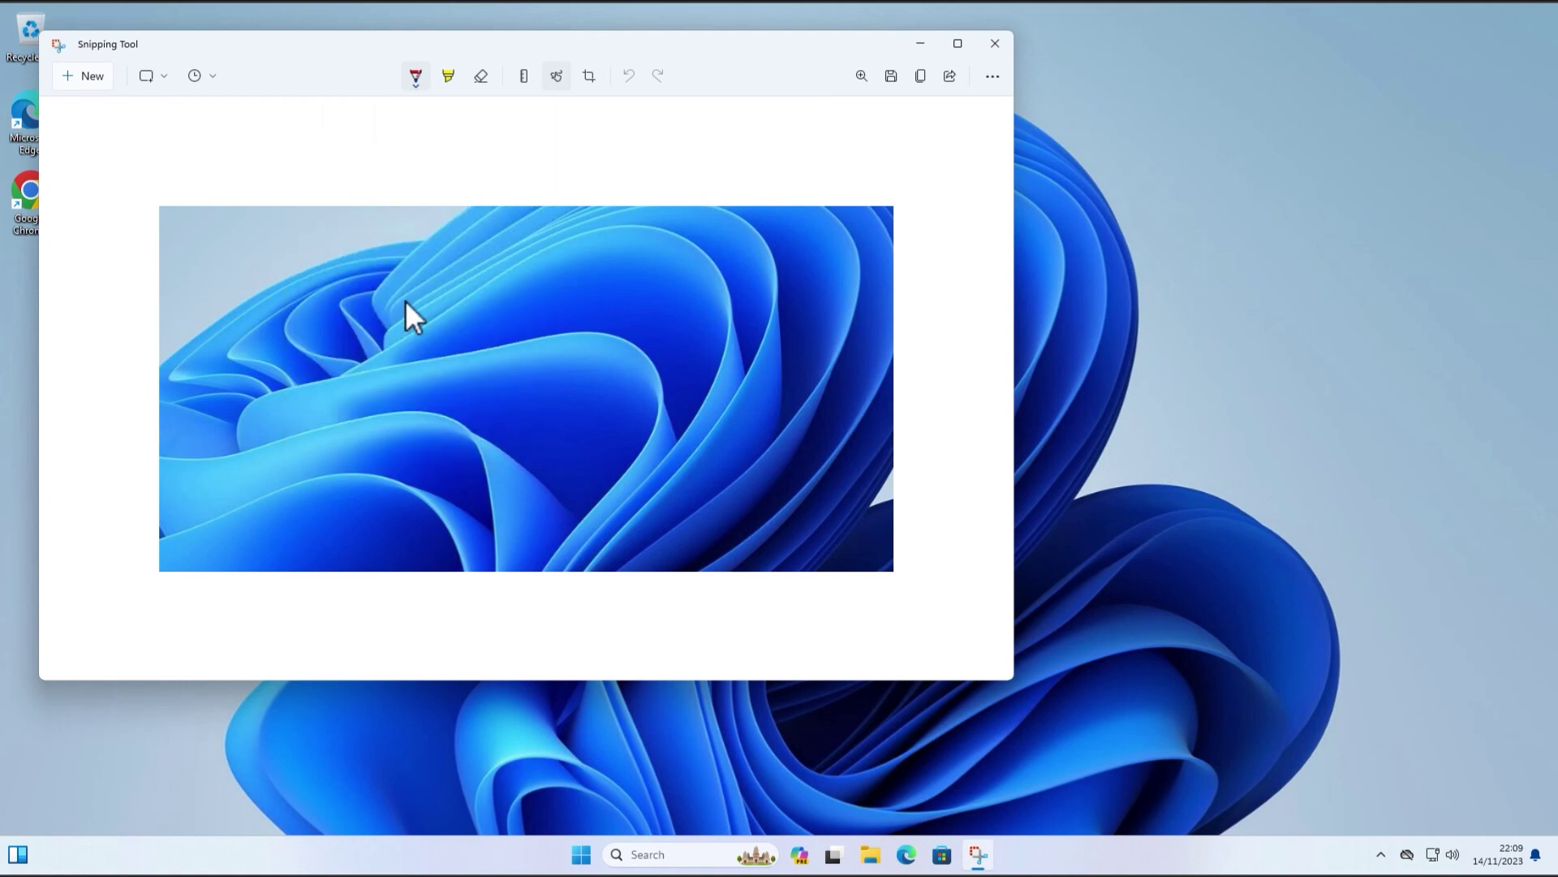
mouse_move(257, 262)
left_mouse_down()
mouse_move(408, 367)
mouse_move(442, 372)
left_mouse_up()
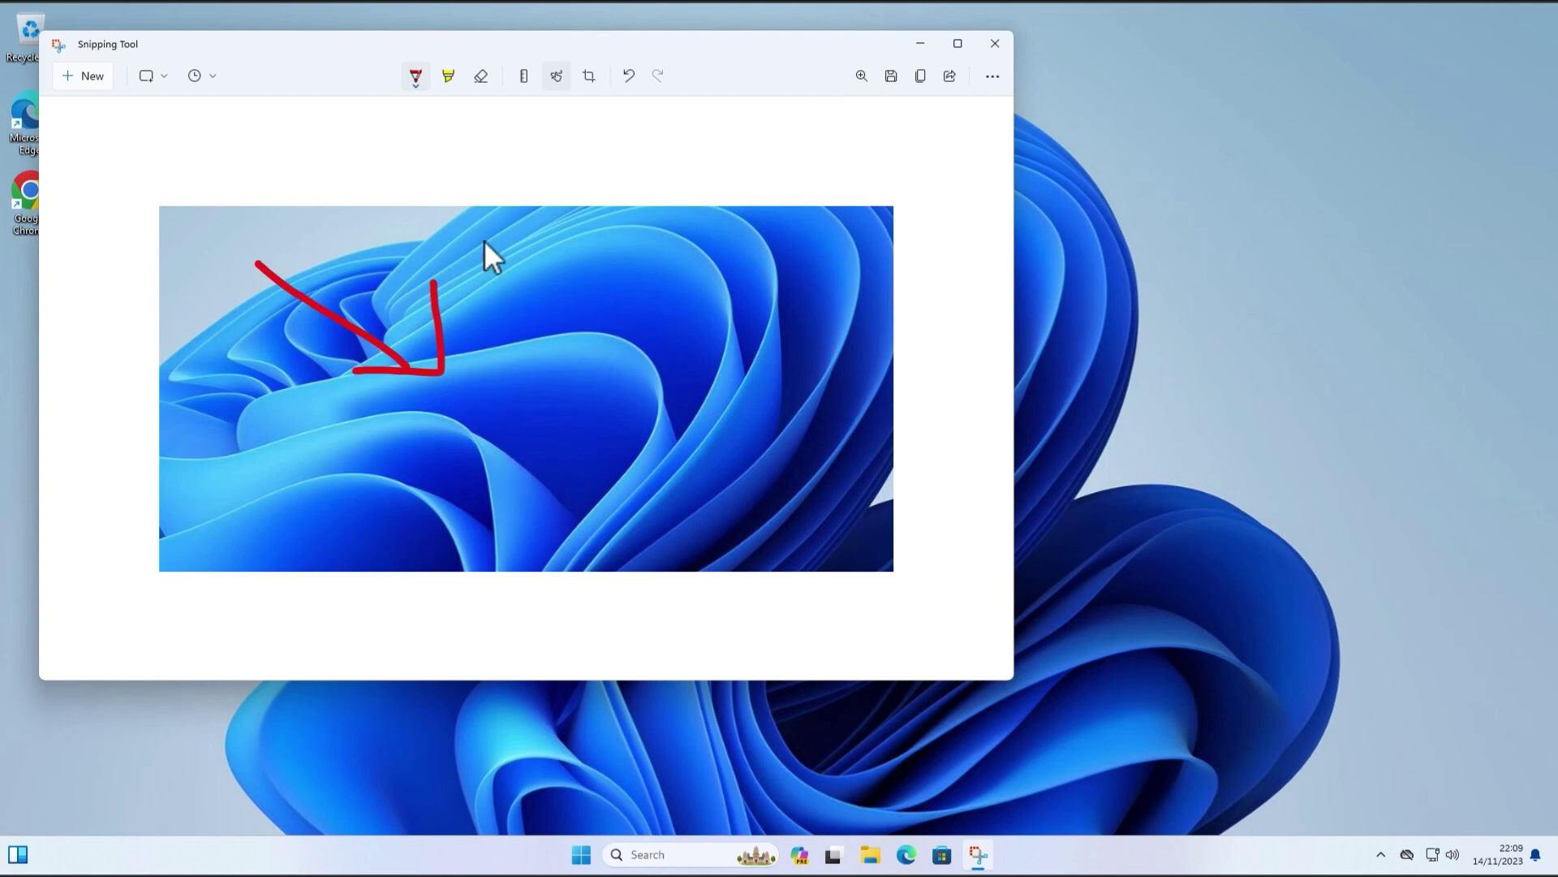
- Mark two horizontal yellow strokes, one above the other, on the snip with the highlighter
left_click(448, 77)
left_click_drag(516, 252, 737, 251)
left_click_drag(528, 340, 743, 342)
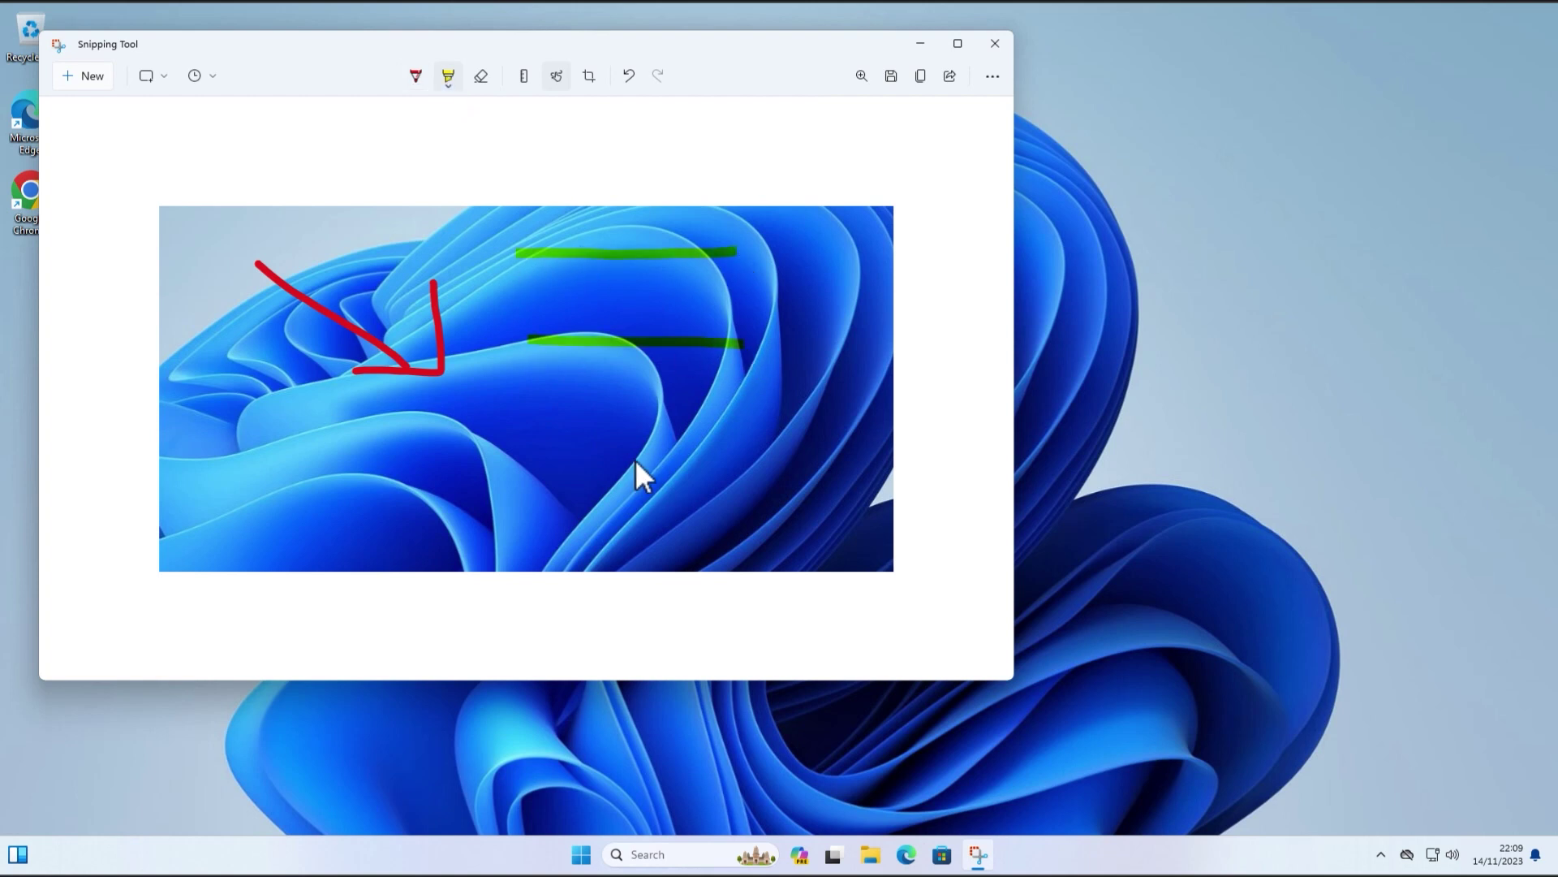
- Change the highlighter colour to light blue and adjust its stroke size
left_click(448, 76)
left_click(428, 149)
left_click(446, 88)
left_click_drag(333, 298, 509, 298)
left_click(435, 198)
- Erase all ink, including the red arrow and the highlighter strokes, from the snip
left_click(479, 75)
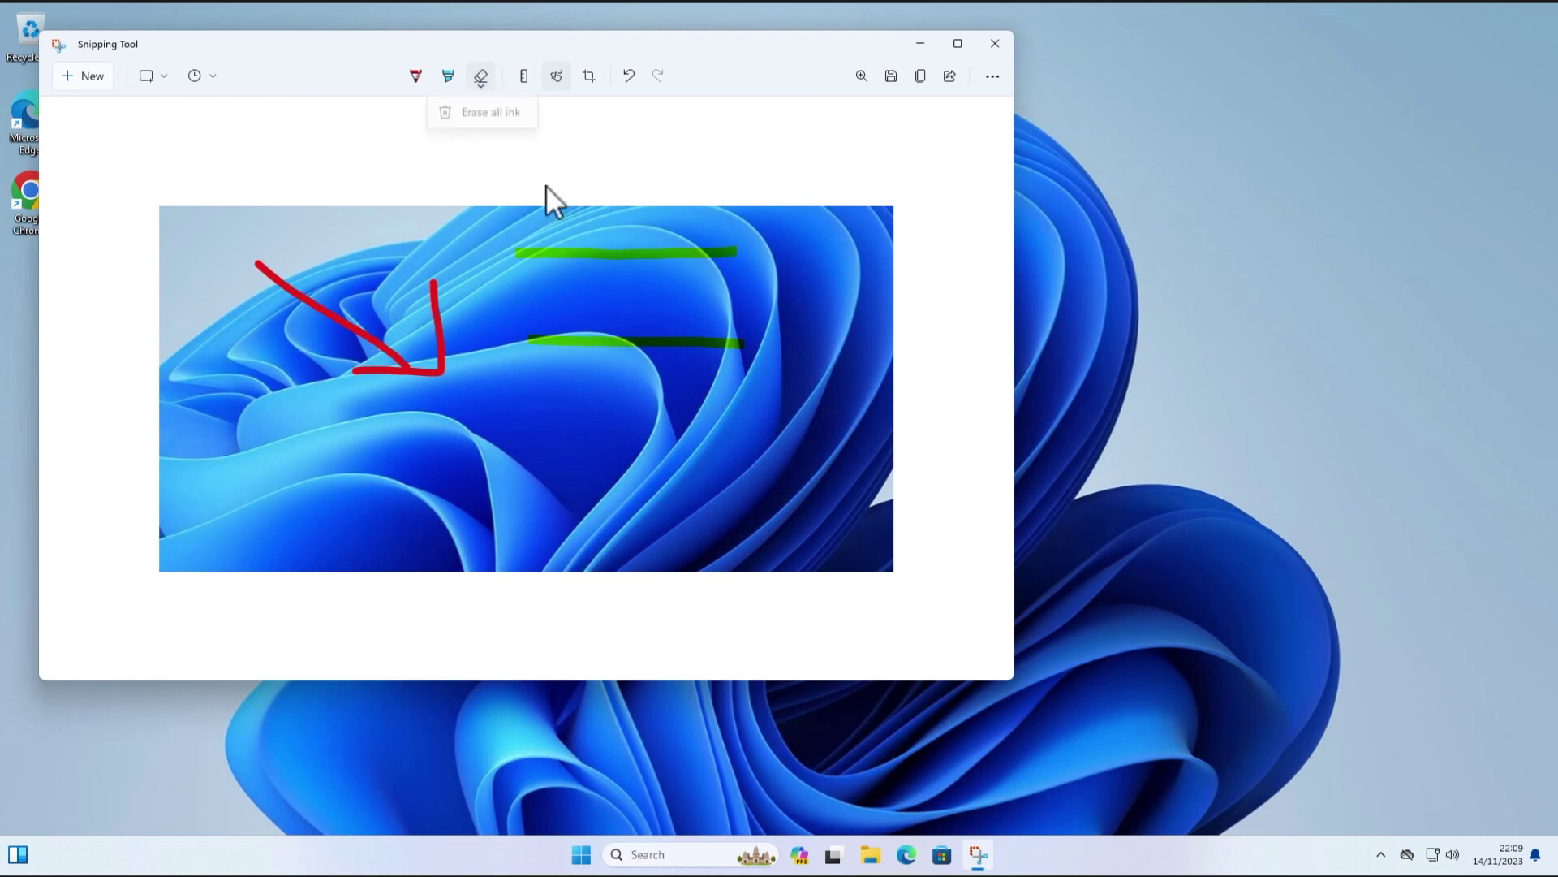
left_click(482, 85)
left_click(491, 120)
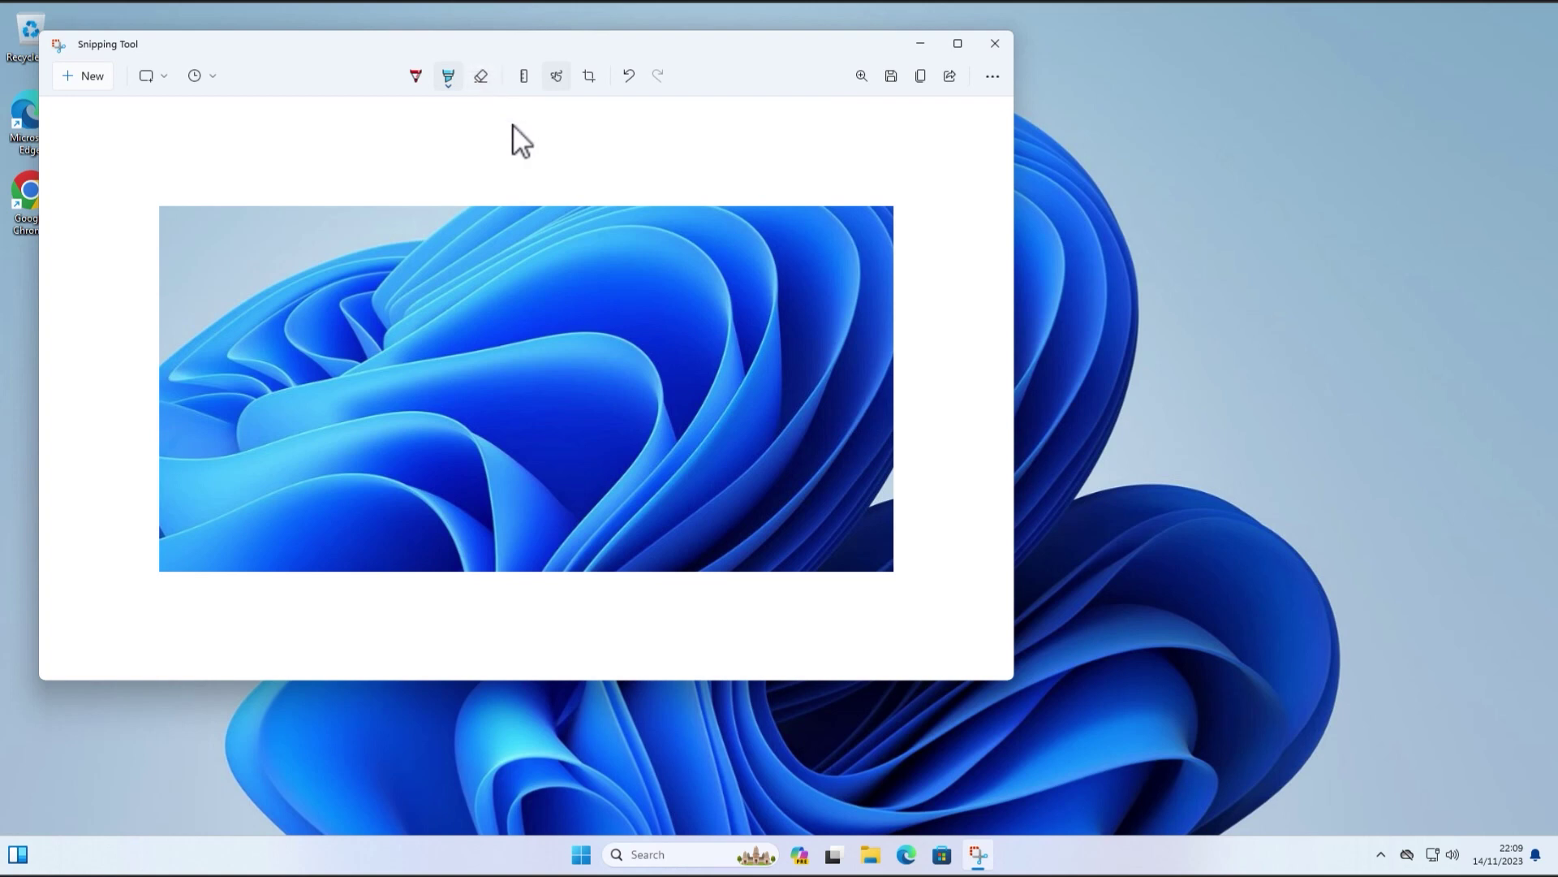
- Show the ruler, reposition it over the snip and rotate it to 24°
left_click(524, 78)
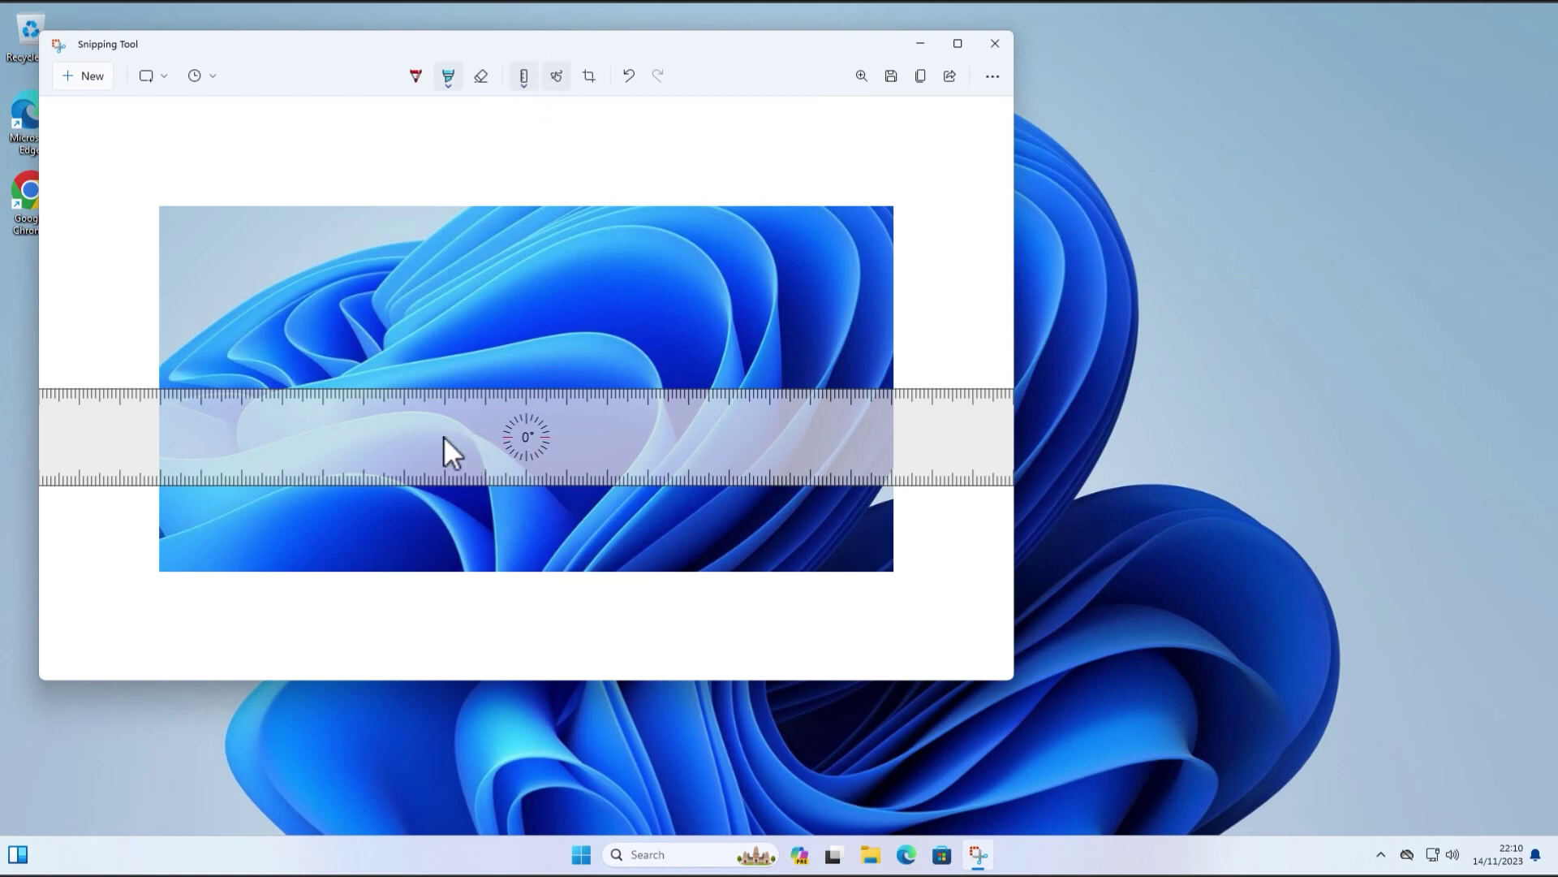
left_click_drag(427, 435, 500, 342)
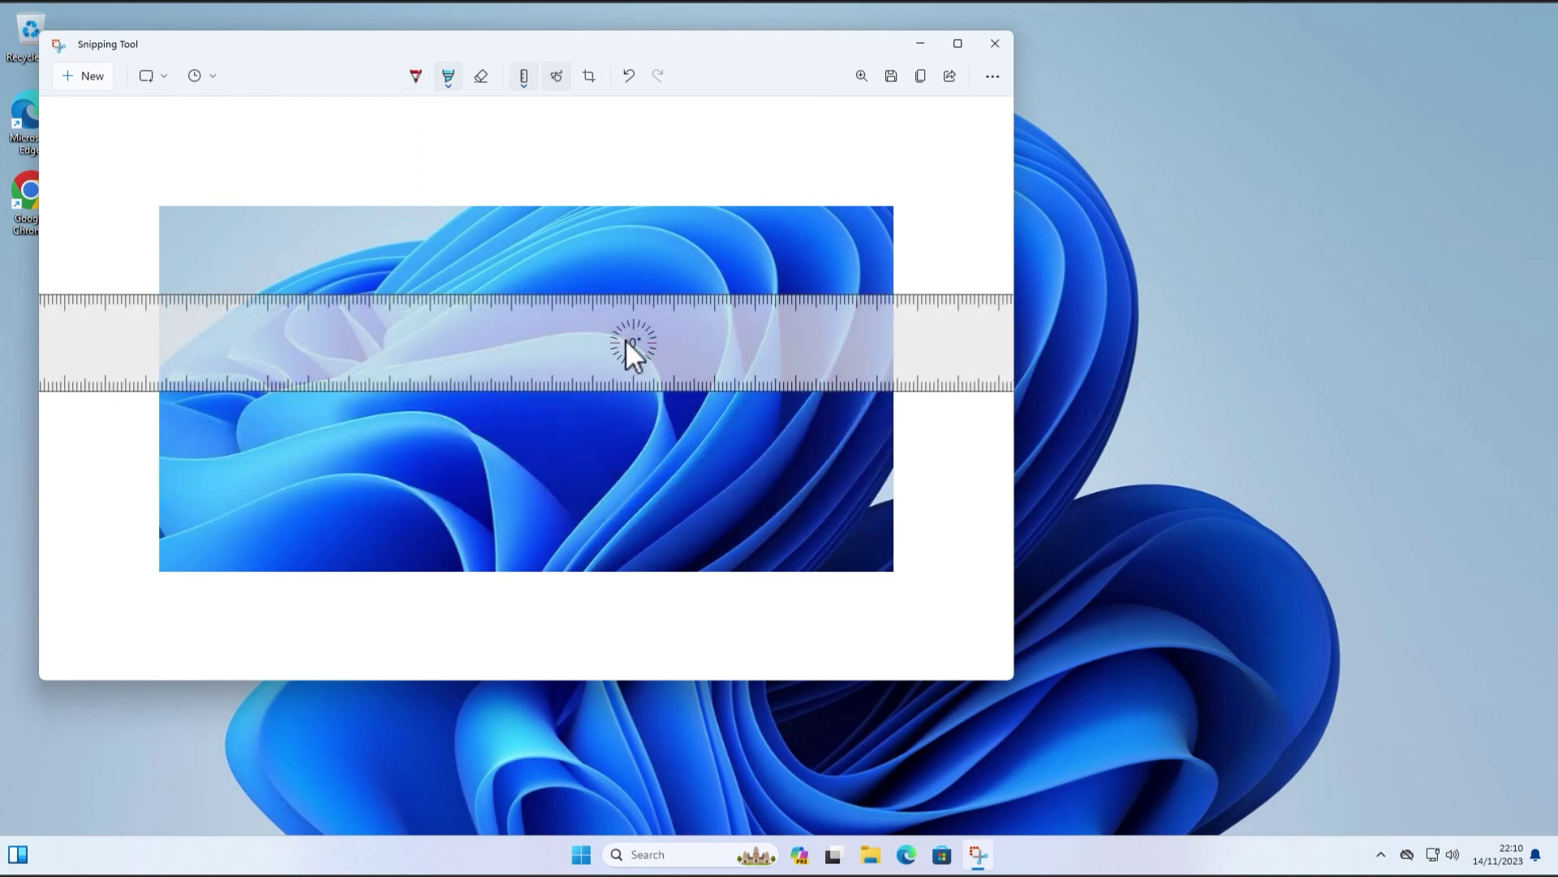
scroll(625, 339, "up", 20)
left_click_drag(520, 426, 528, 445)
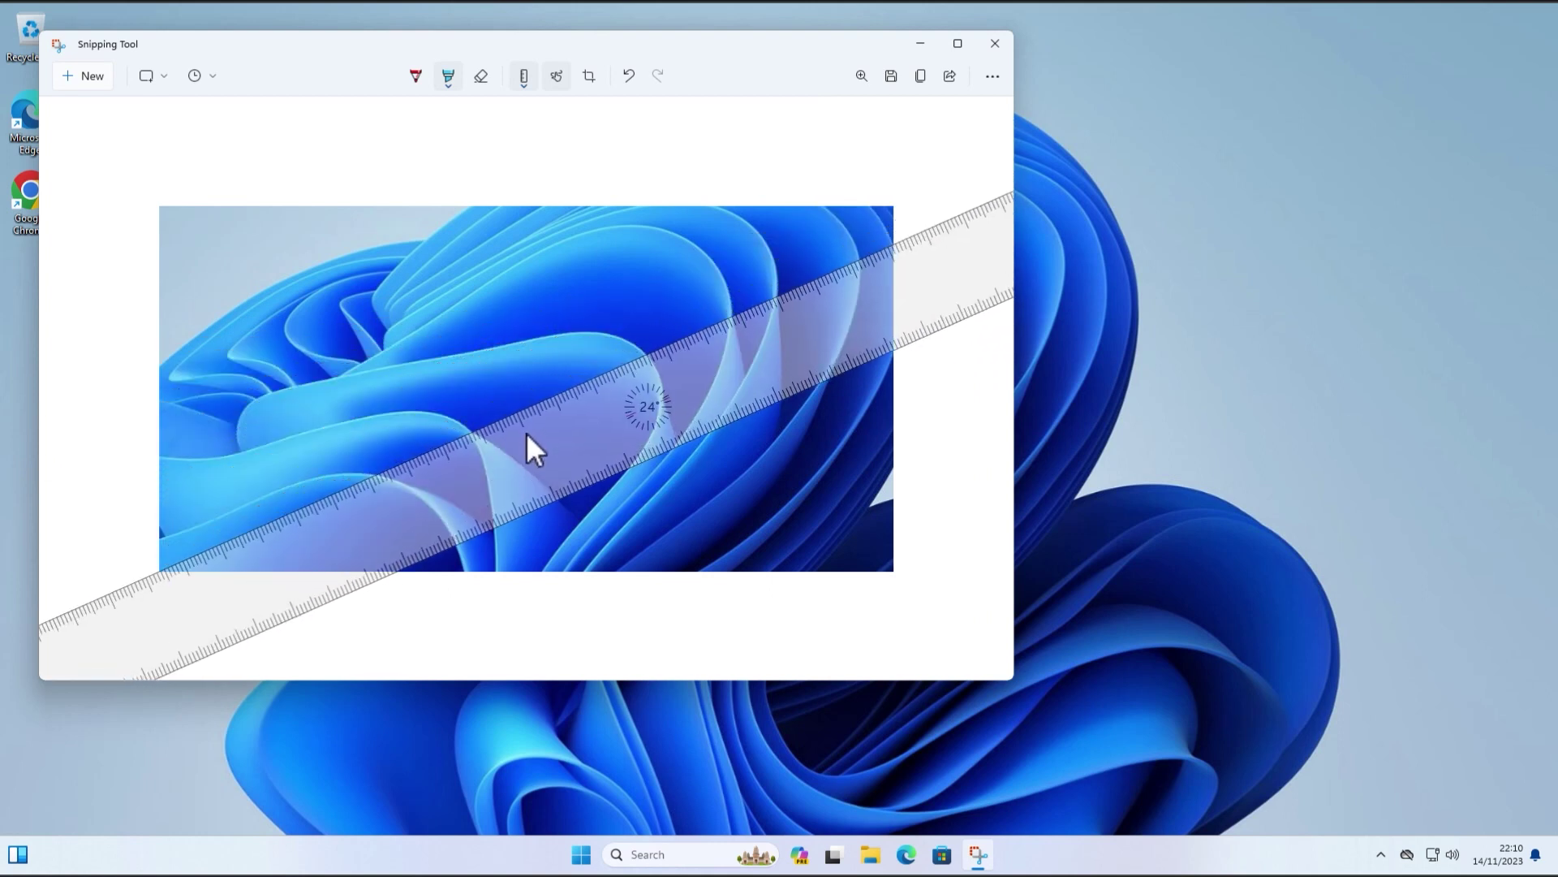
- Draw a straight green pen line along the upper edge of the tilted ruler and hide the ruler
left_click(416, 73)
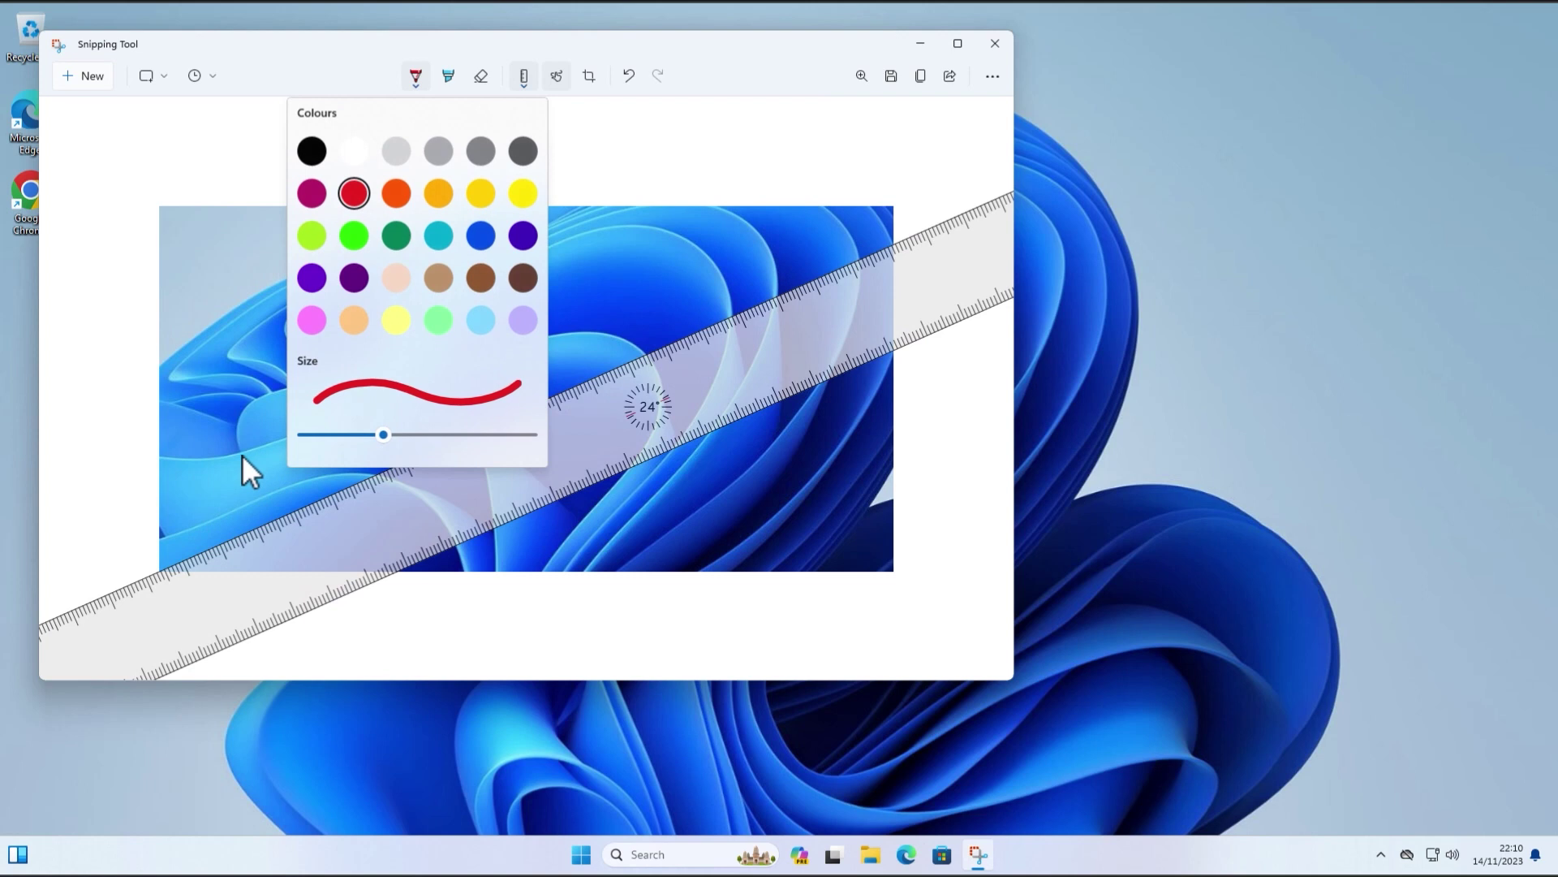
left_click(388, 233)
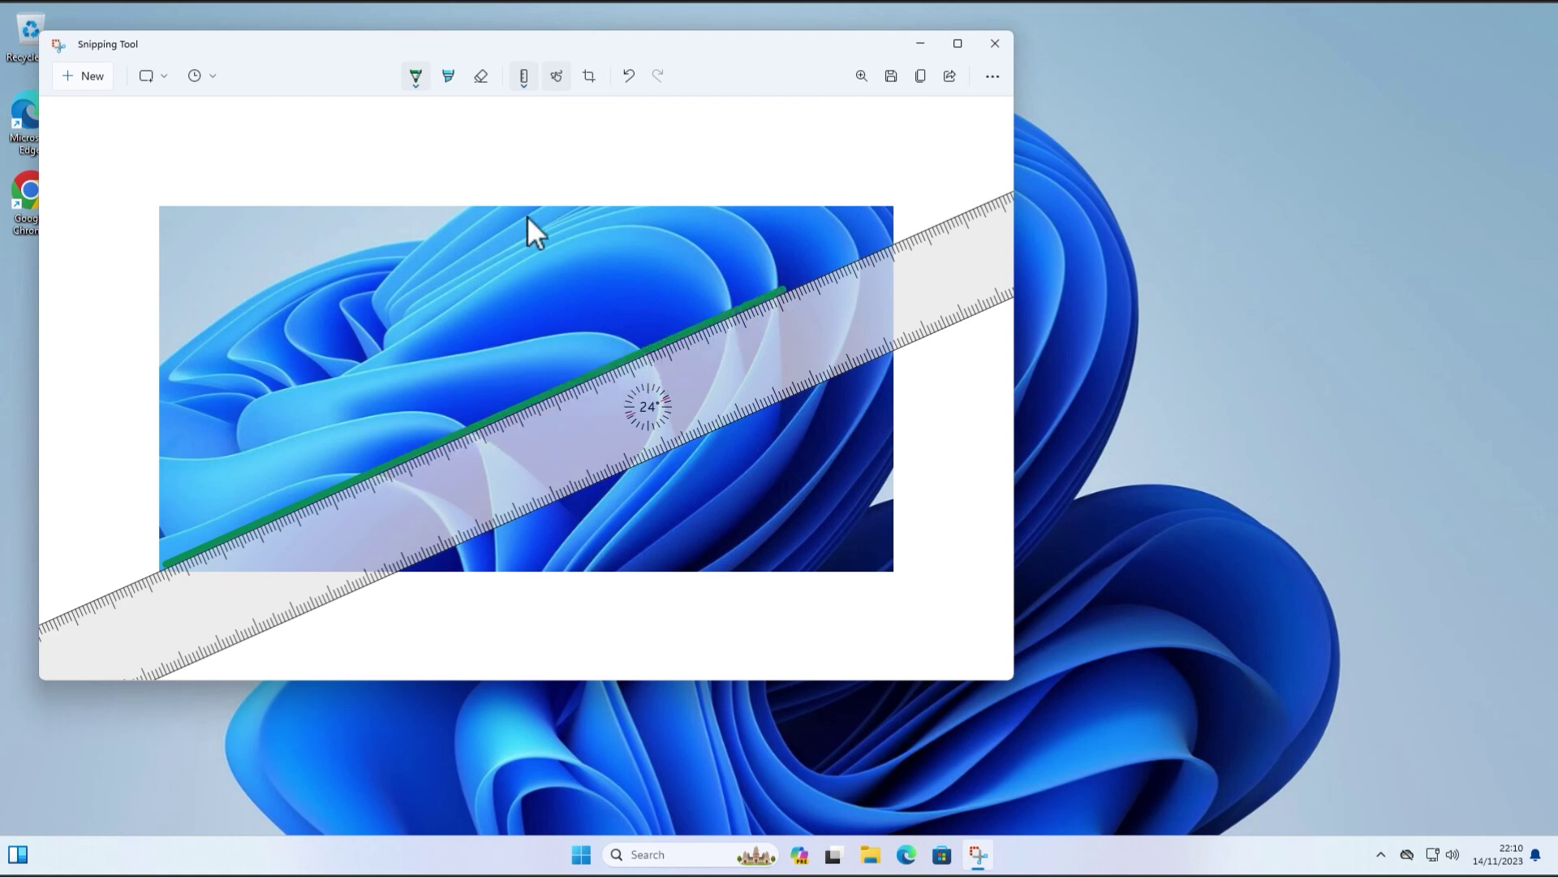
left_click(528, 86)
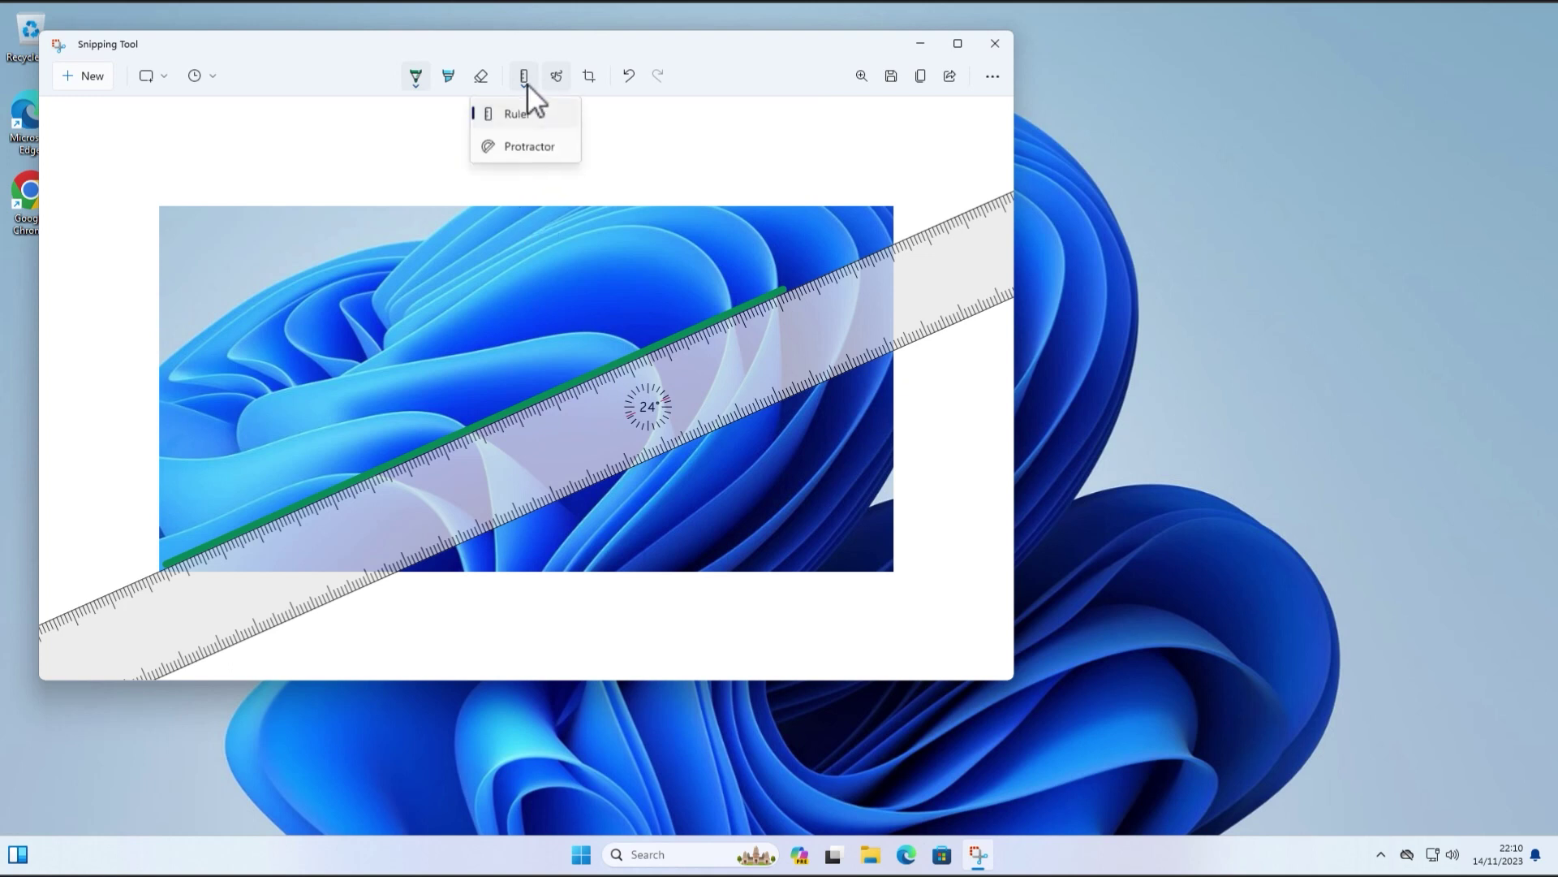
left_click(520, 110)
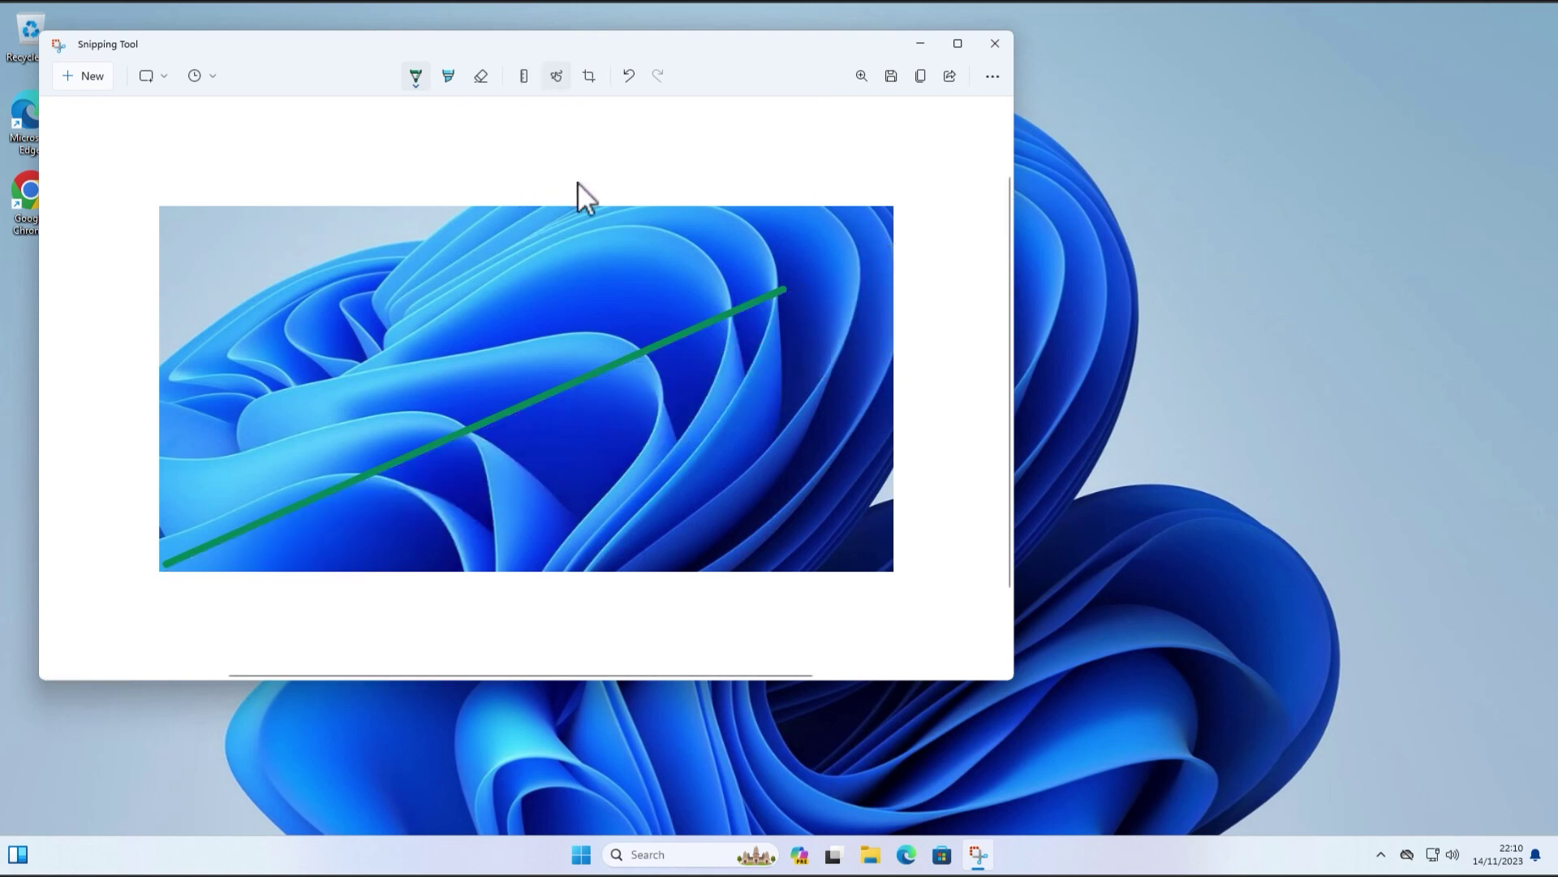
- Erase all ink to remove the green line from the snip
left_click(480, 75)
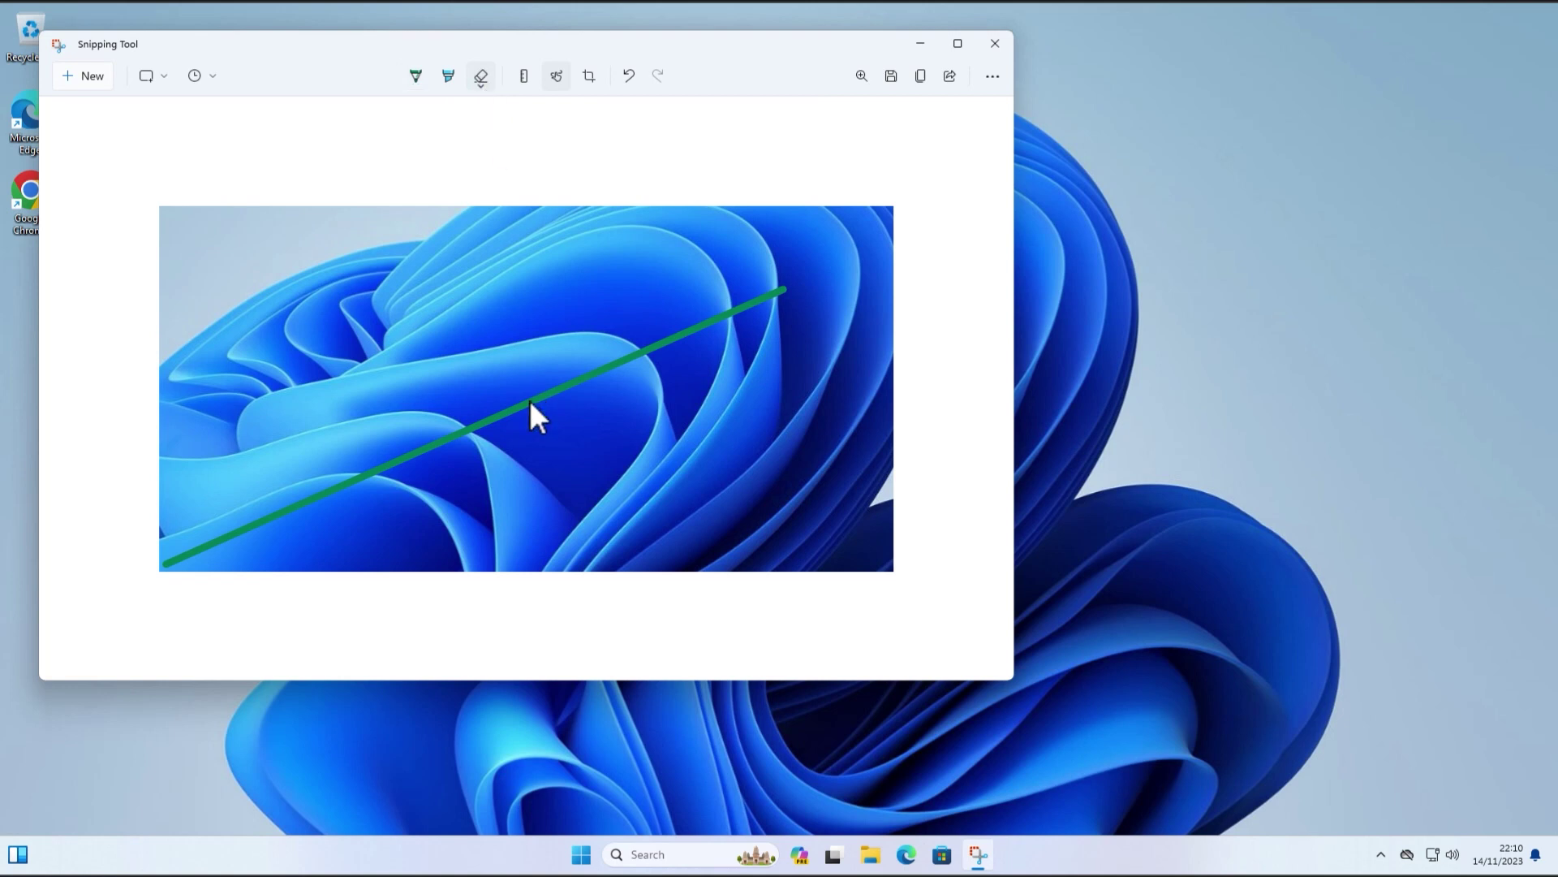
left_click(483, 81)
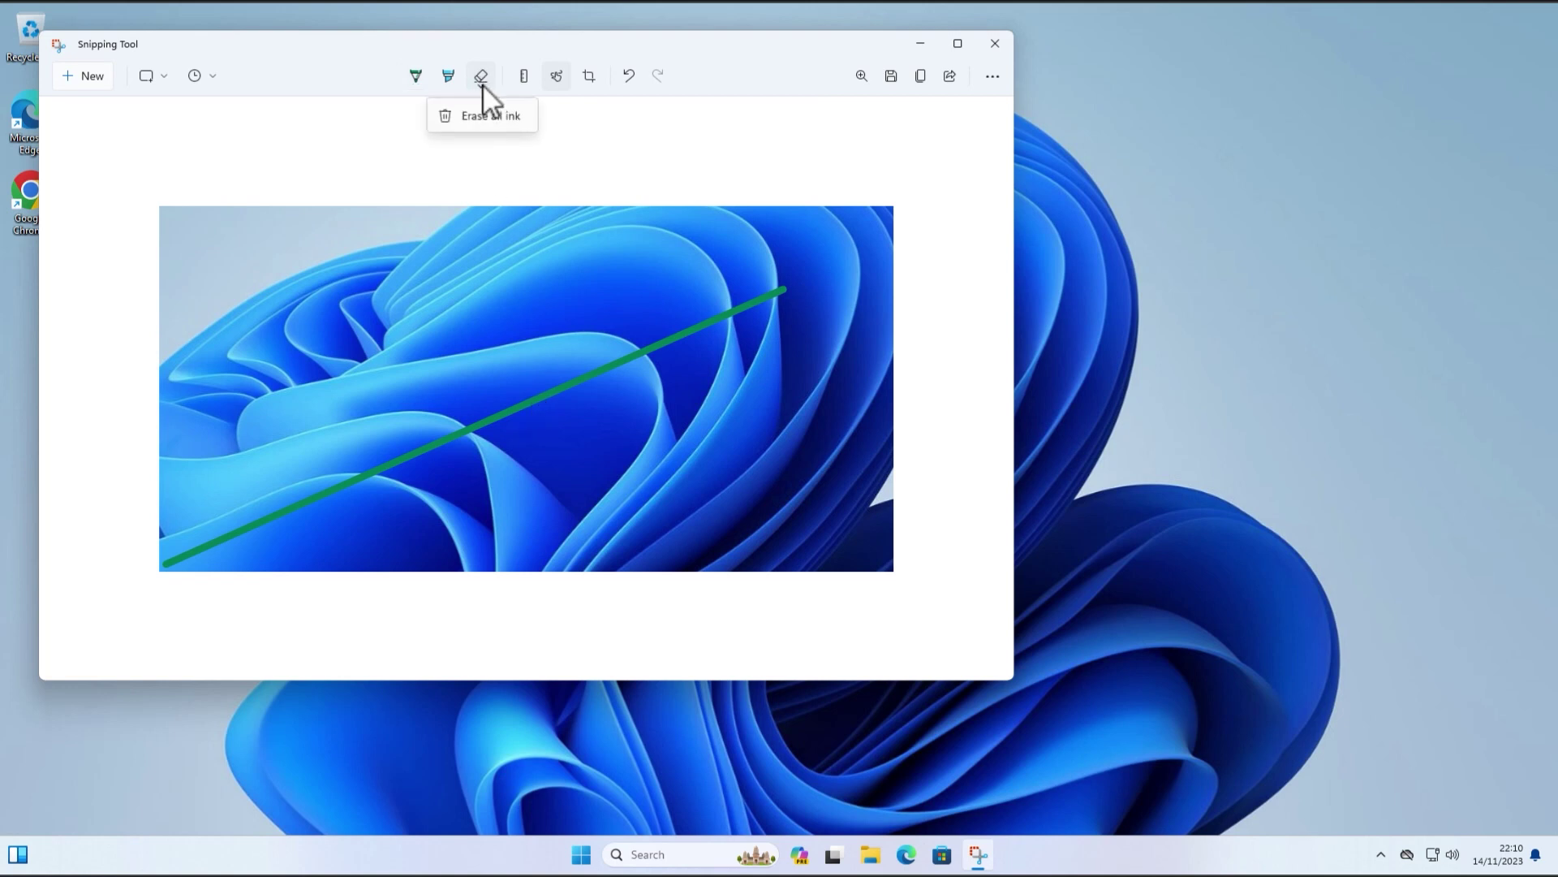
left_click(486, 116)
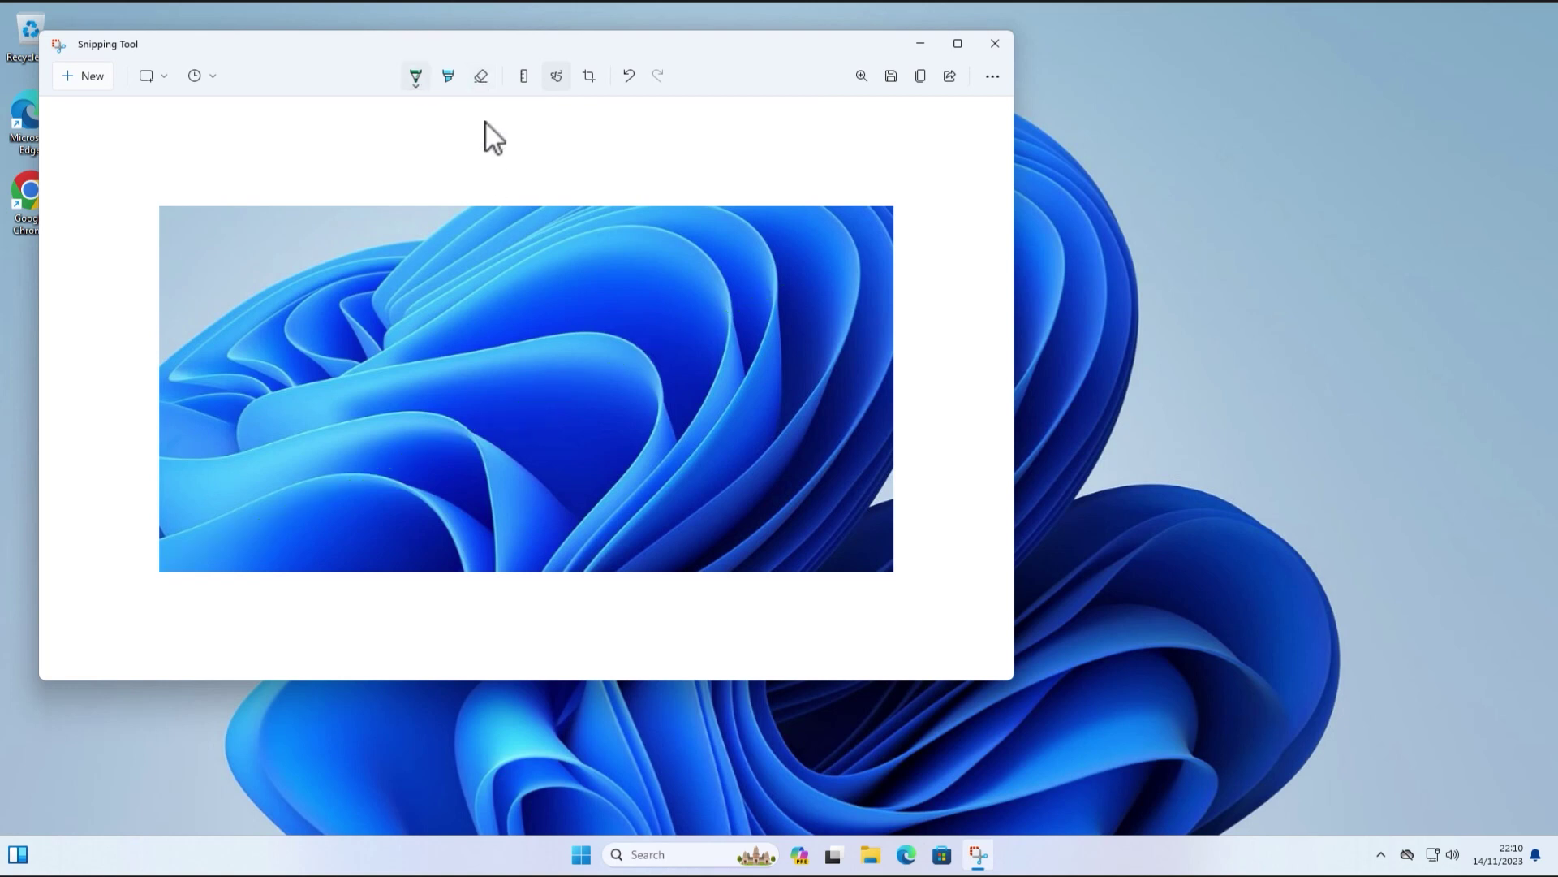
- Switch the measuring aid from the ruler to the protractor, display it over the snip and hide it again
left_click(524, 80)
left_click(524, 81)
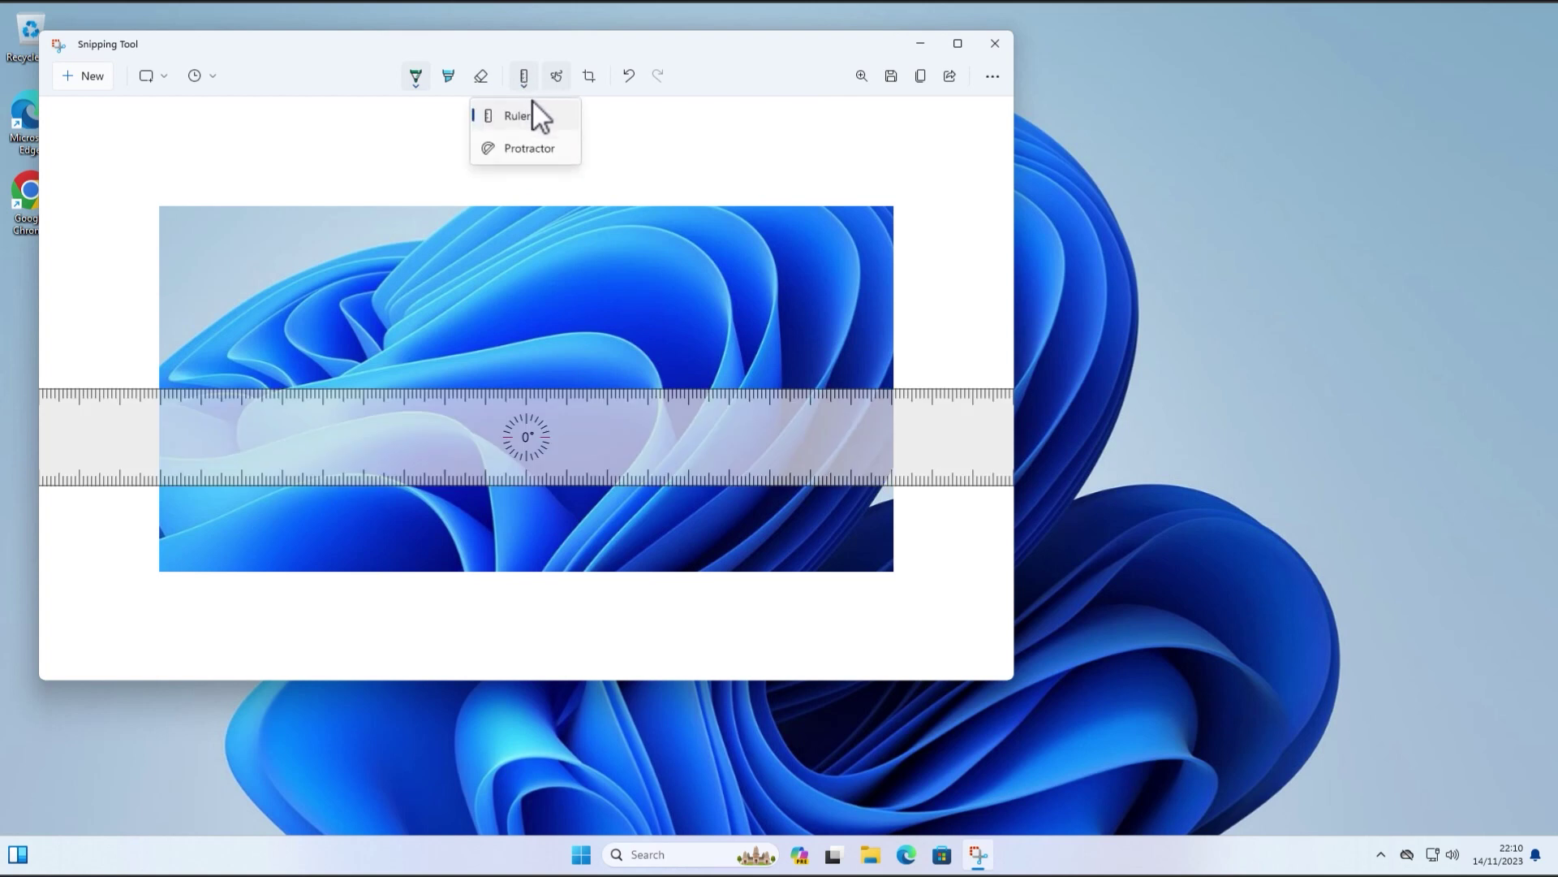
left_click(527, 148)
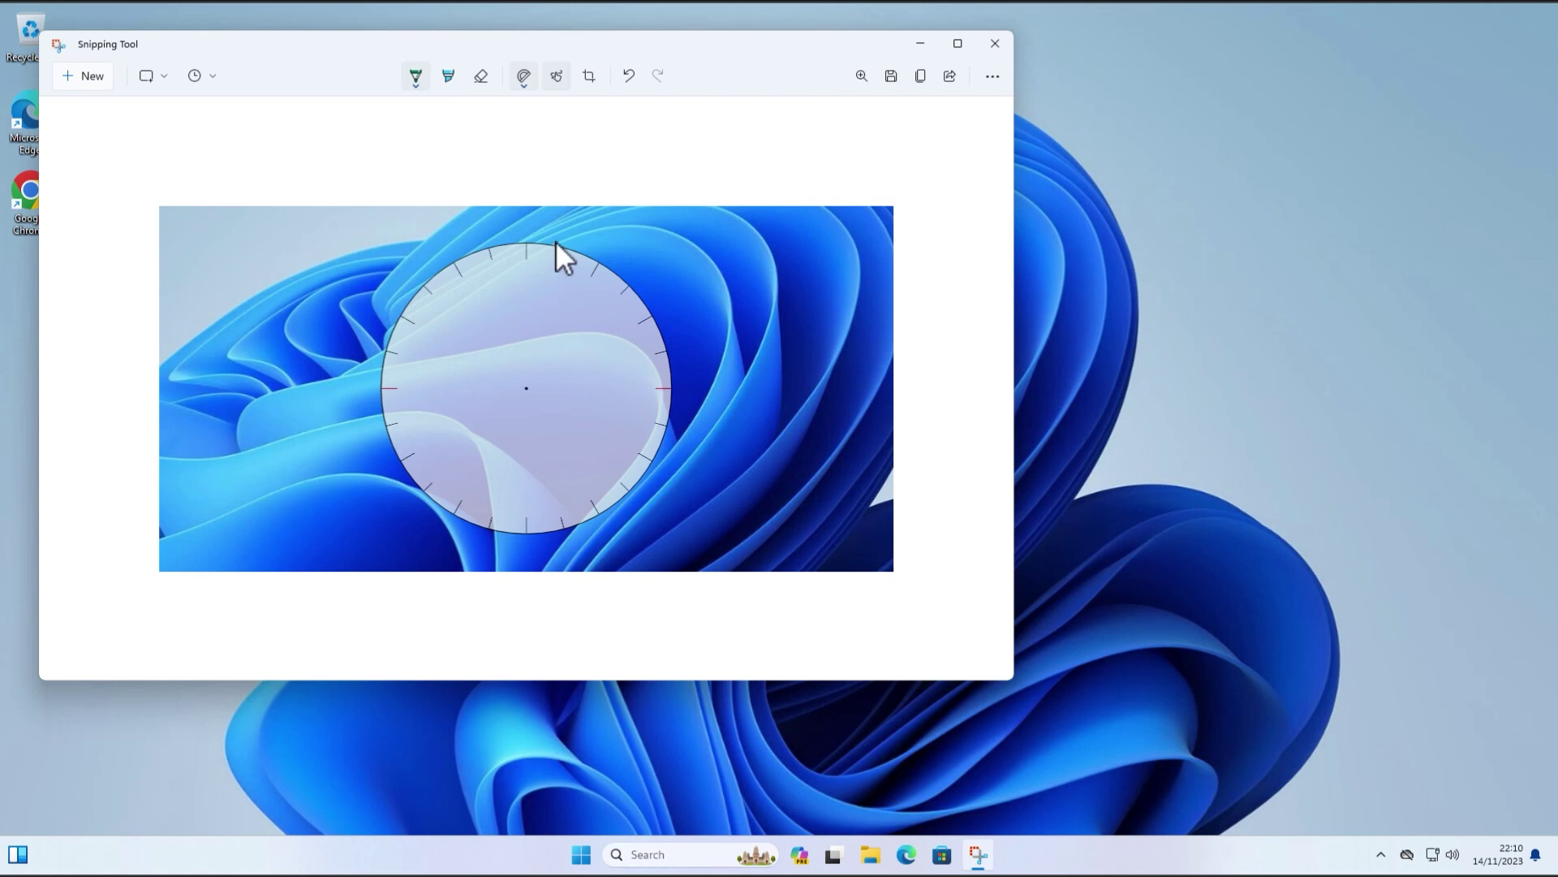
left_click(528, 89)
left_click(526, 153)
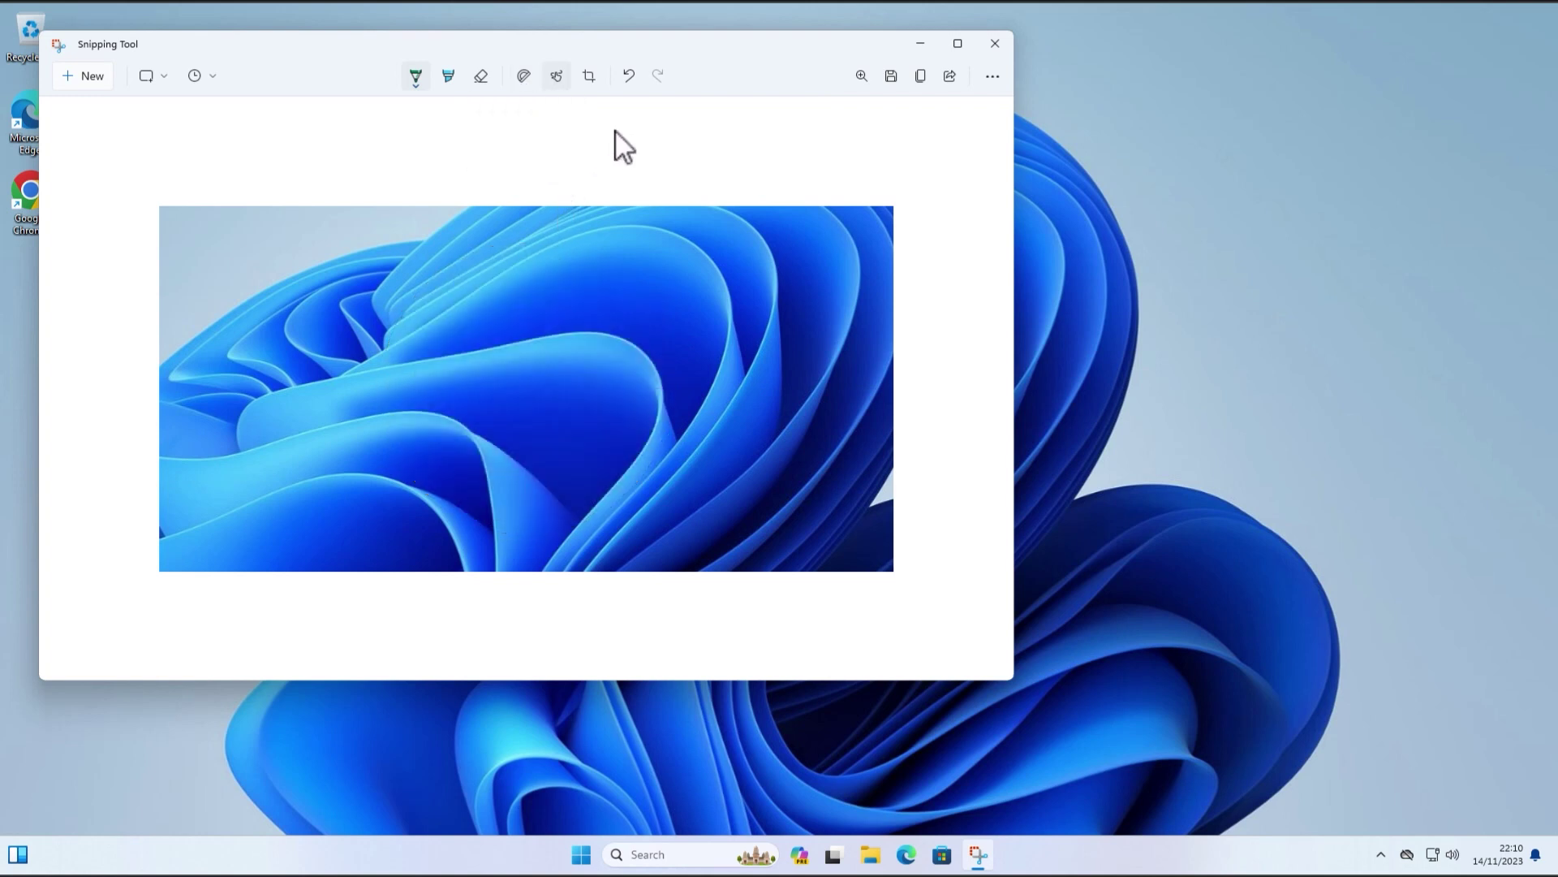
- Try cropping the snip to a smaller area around its centre and discard the crop
left_click(591, 79)
left_click_drag(165, 210, 348, 268)
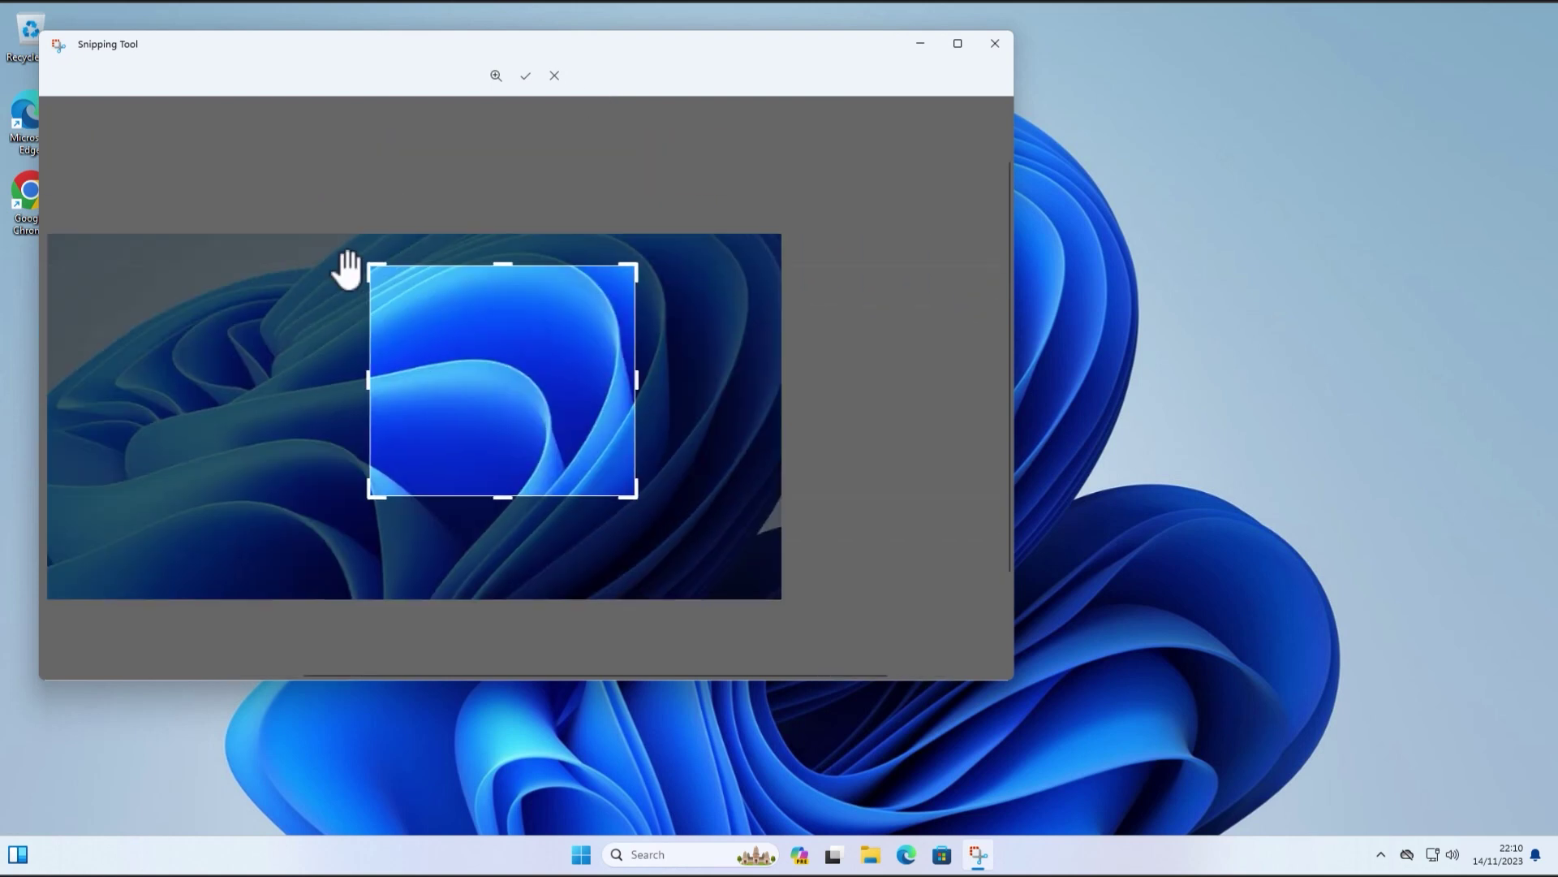
mouse_move(515, 363)
left_mouse_down()
mouse_move(320, 422)
mouse_move(403, 425)
mouse_move(560, 393)
mouse_move(500, 385)
left_mouse_up()
left_click(555, 76)
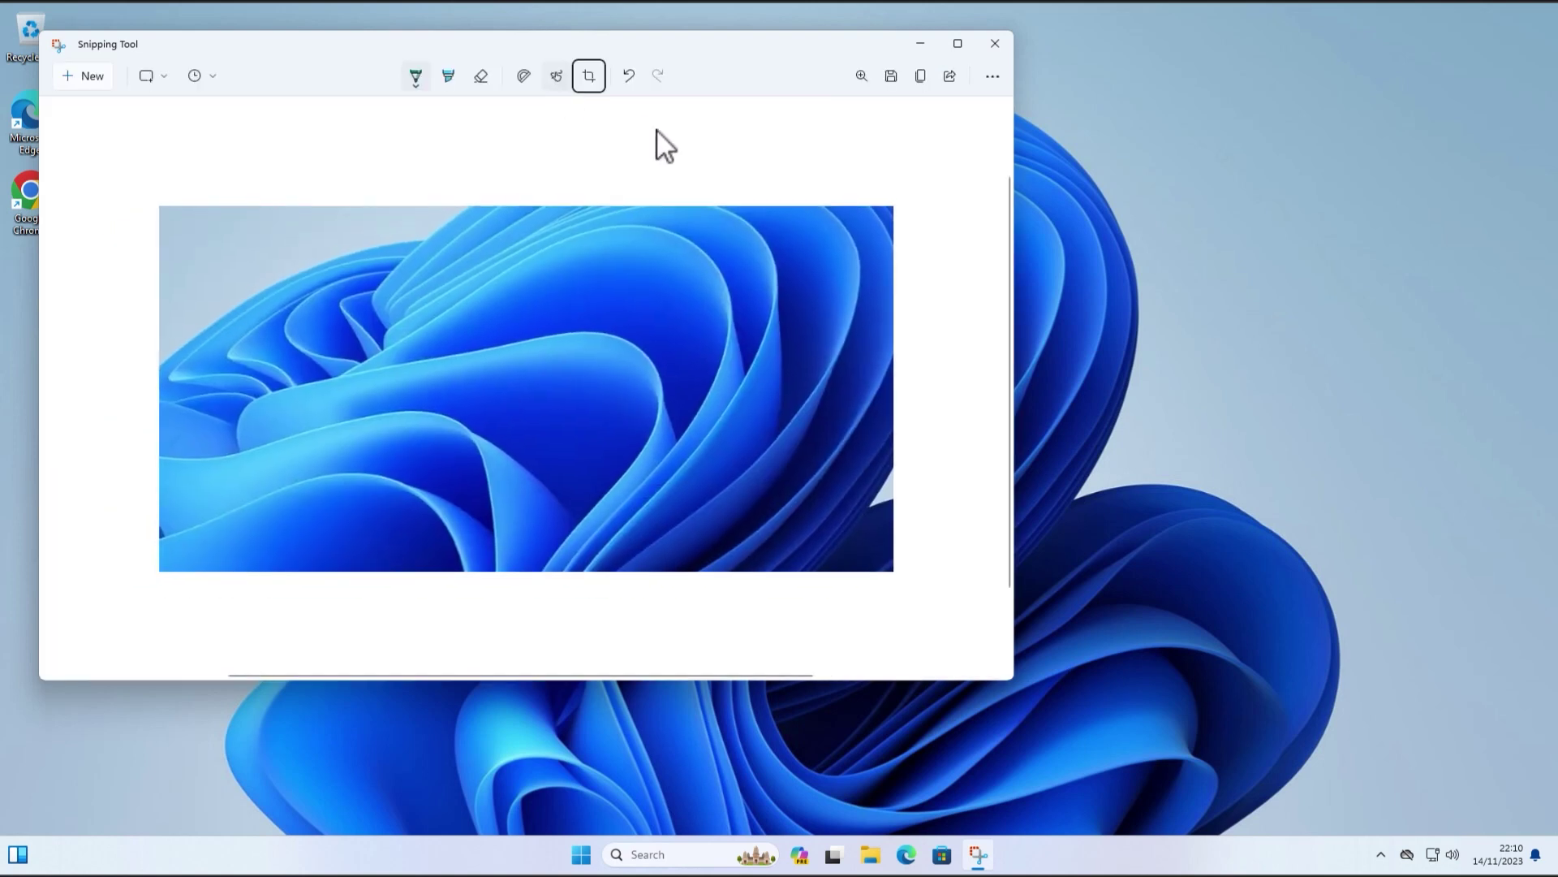
- Set the pen colour to light brown and draw a diagonal stroke across the middle of the snip
left_click(414, 86)
left_click(357, 277)
left_click_drag(357, 279, 647, 387)
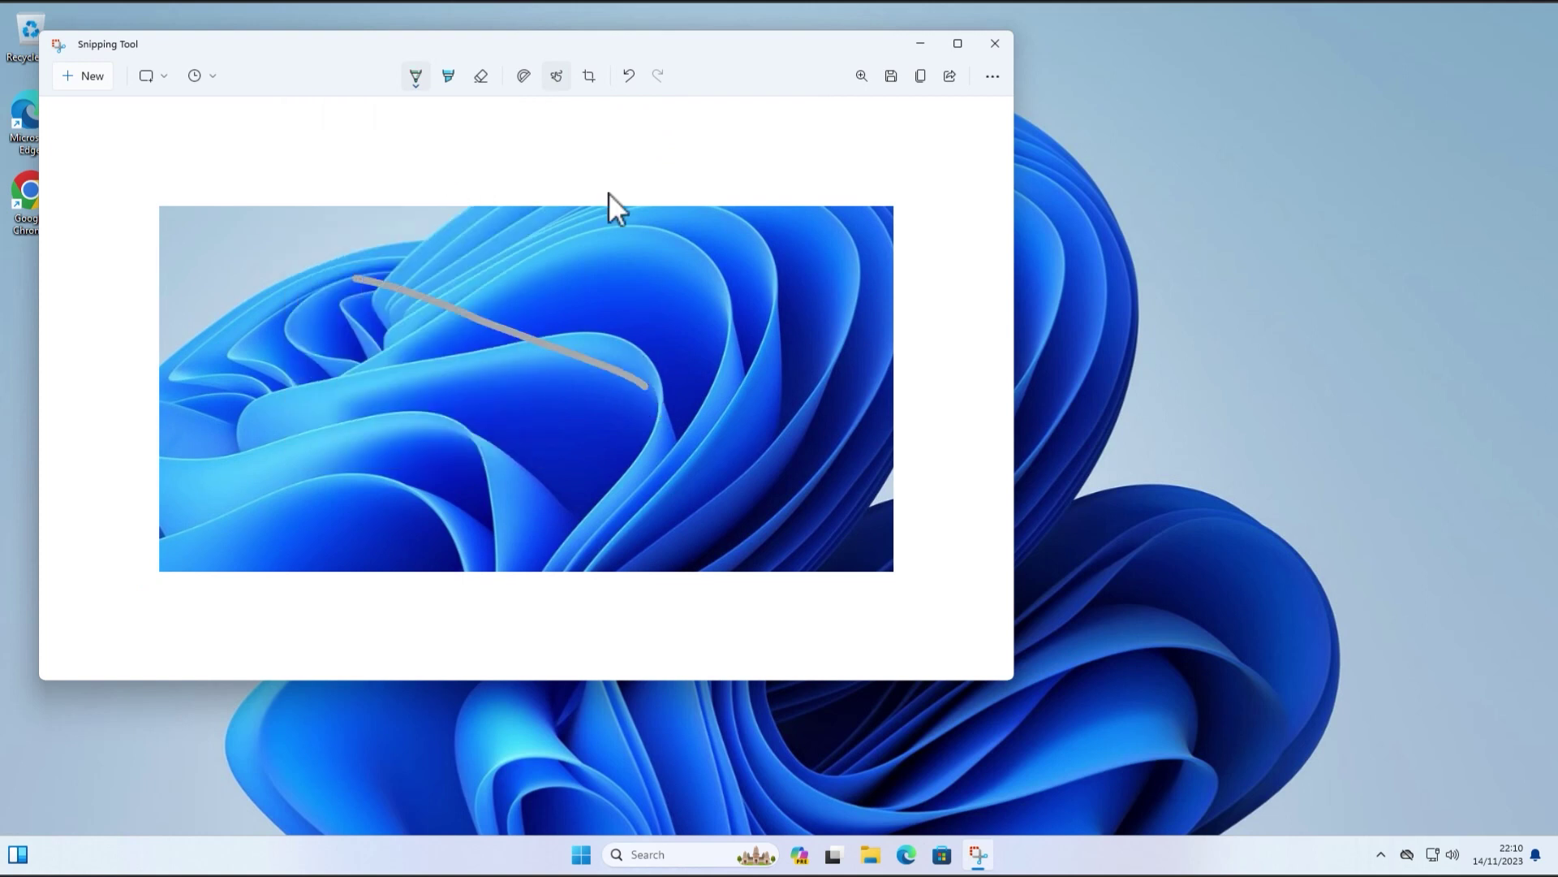
- Undo the light brown pen stroke on the snip
left_click(628, 75)
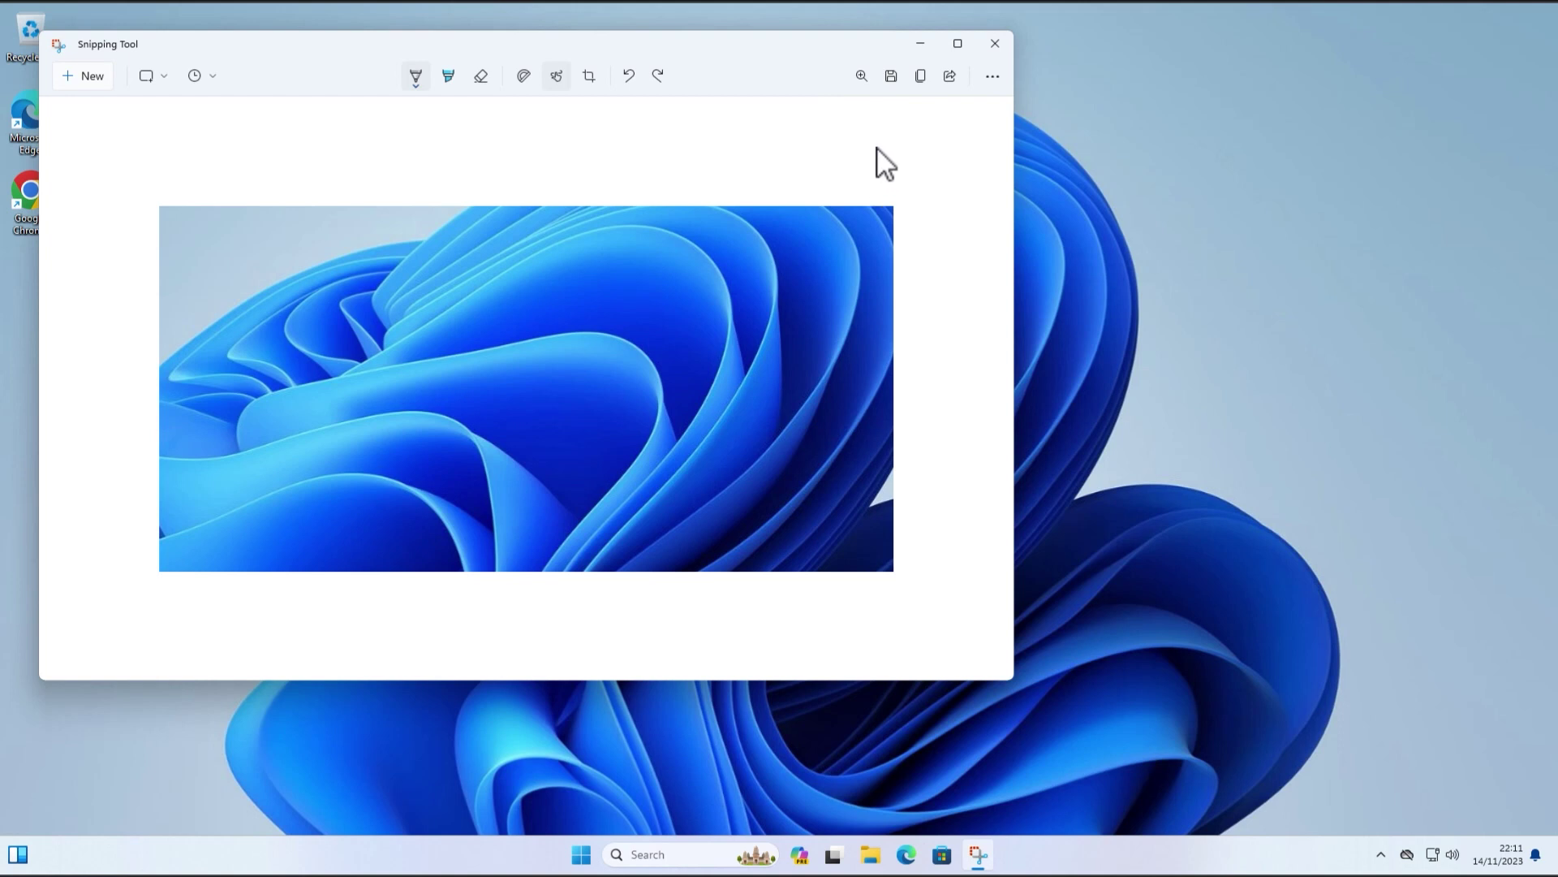
- Start saving the snip, look at the available file types and leave without saving
left_click(891, 77)
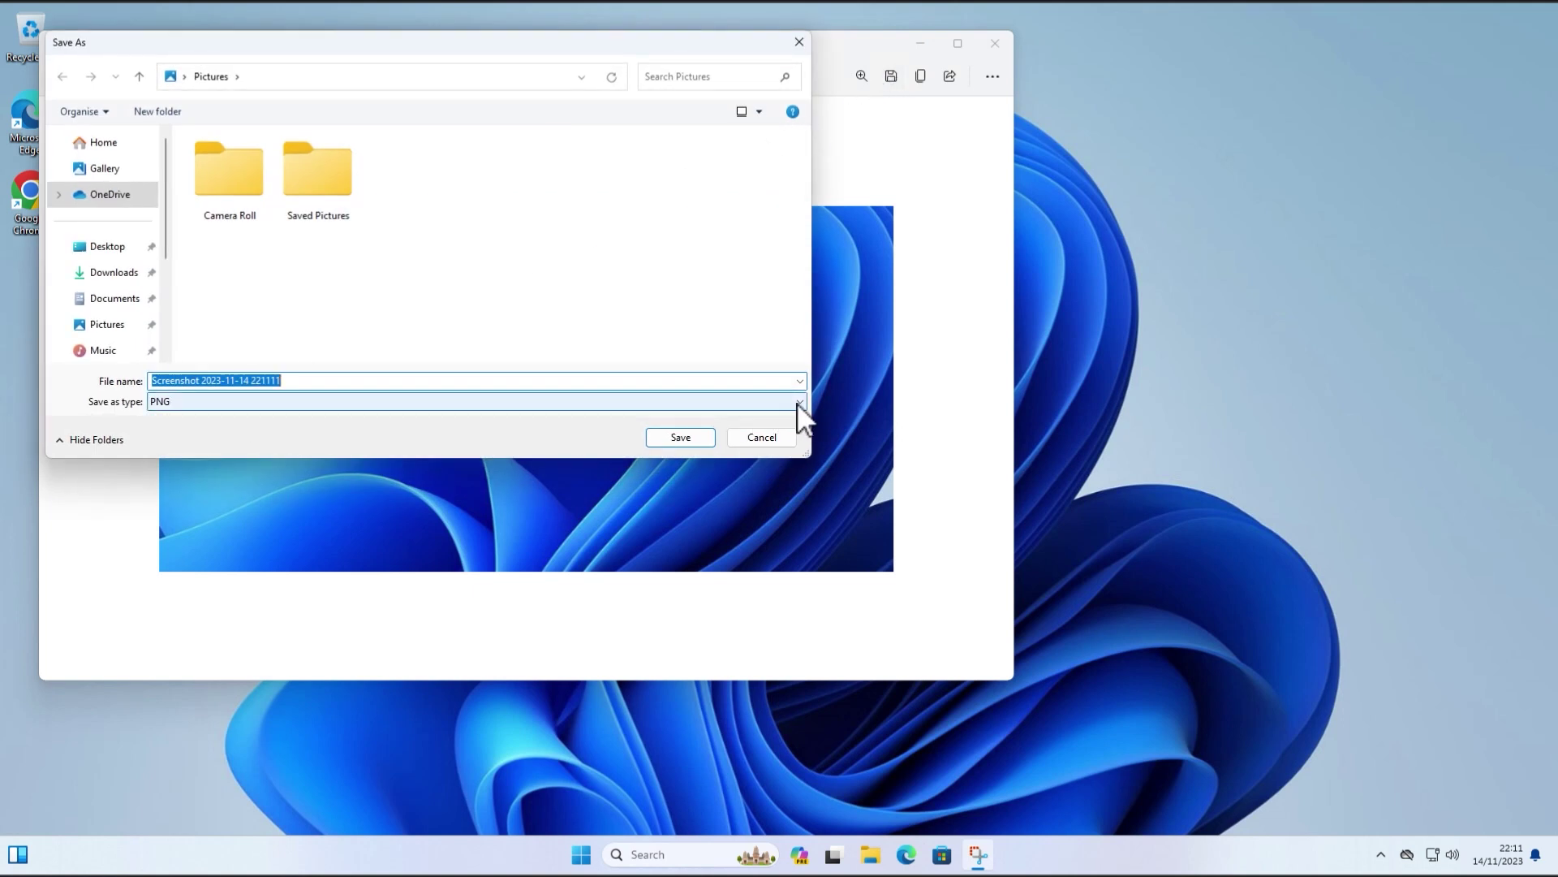
left_click(797, 401)
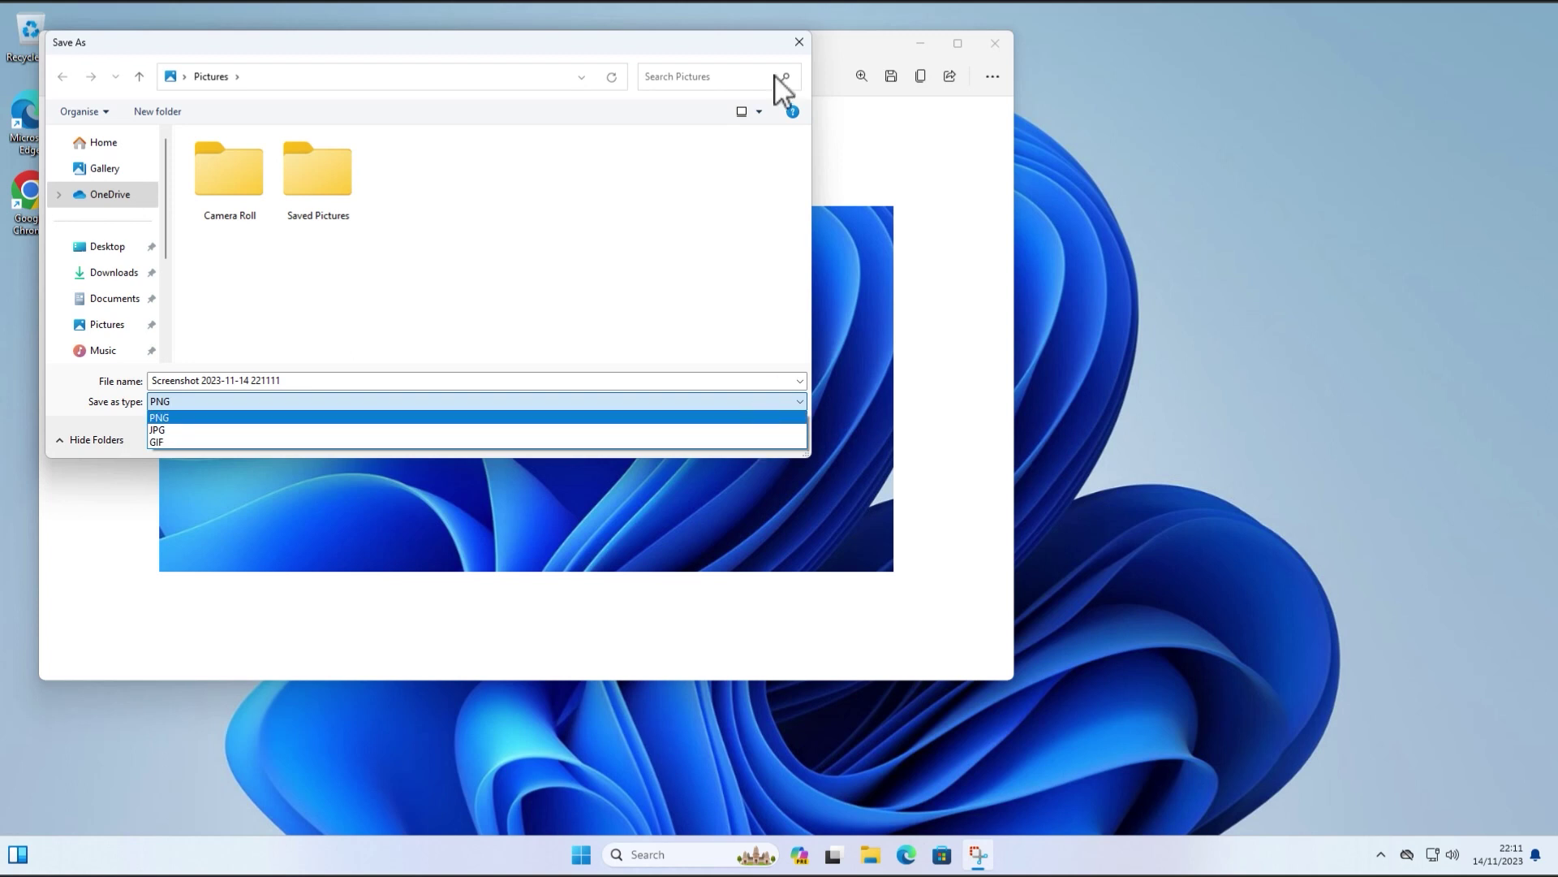
left_click(227, 173)
left_click(799, 42)
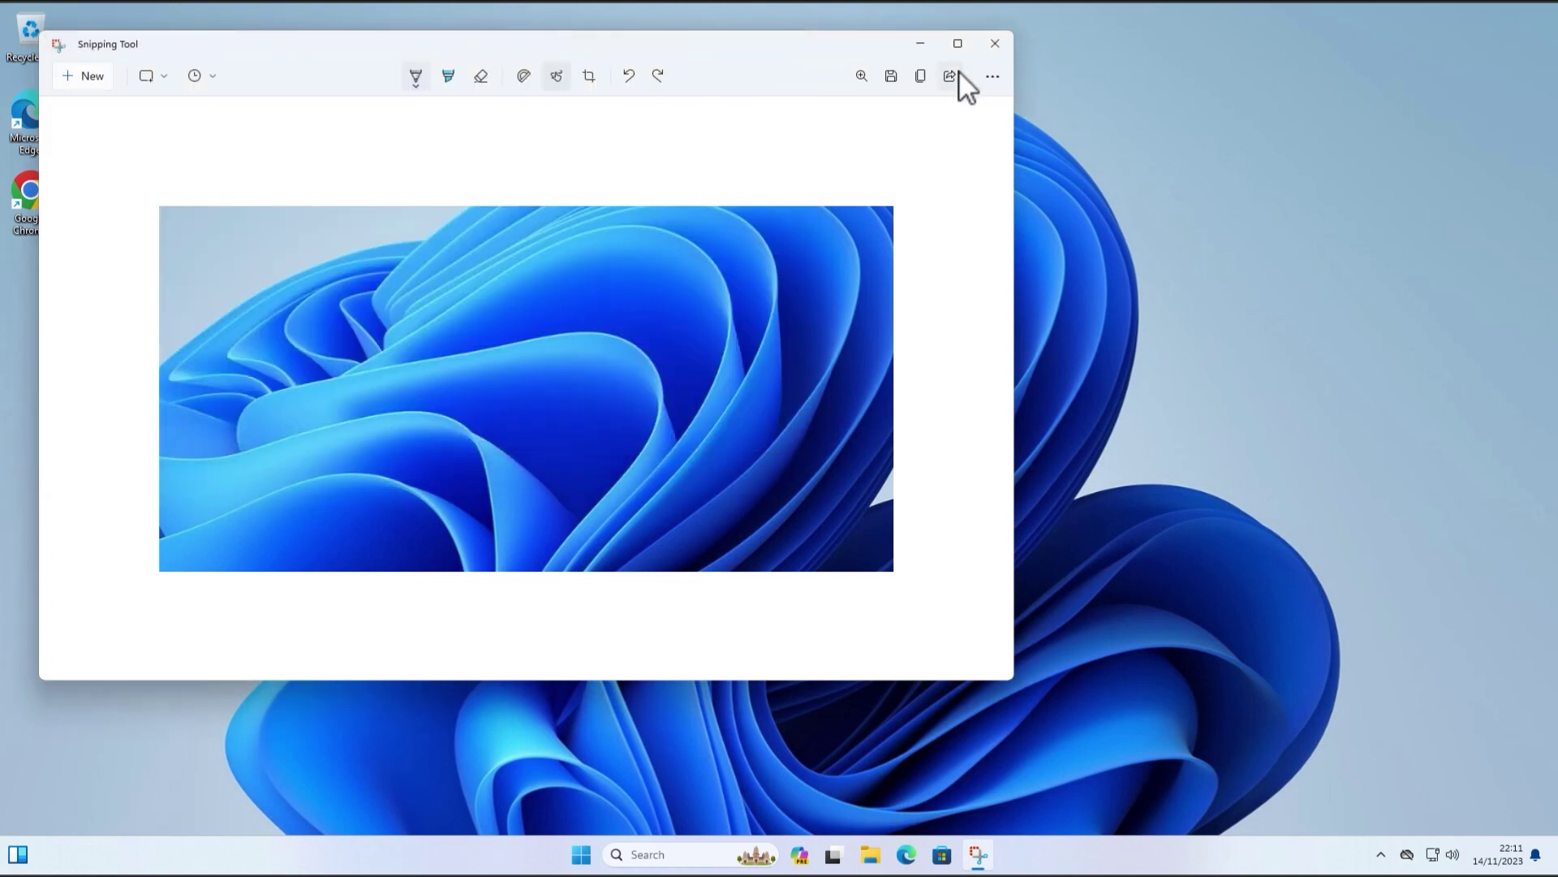
- Open the Snipping Tool settings and review the snipping options, including the expanded snip outline colour and thickness settings
left_click(990, 75)
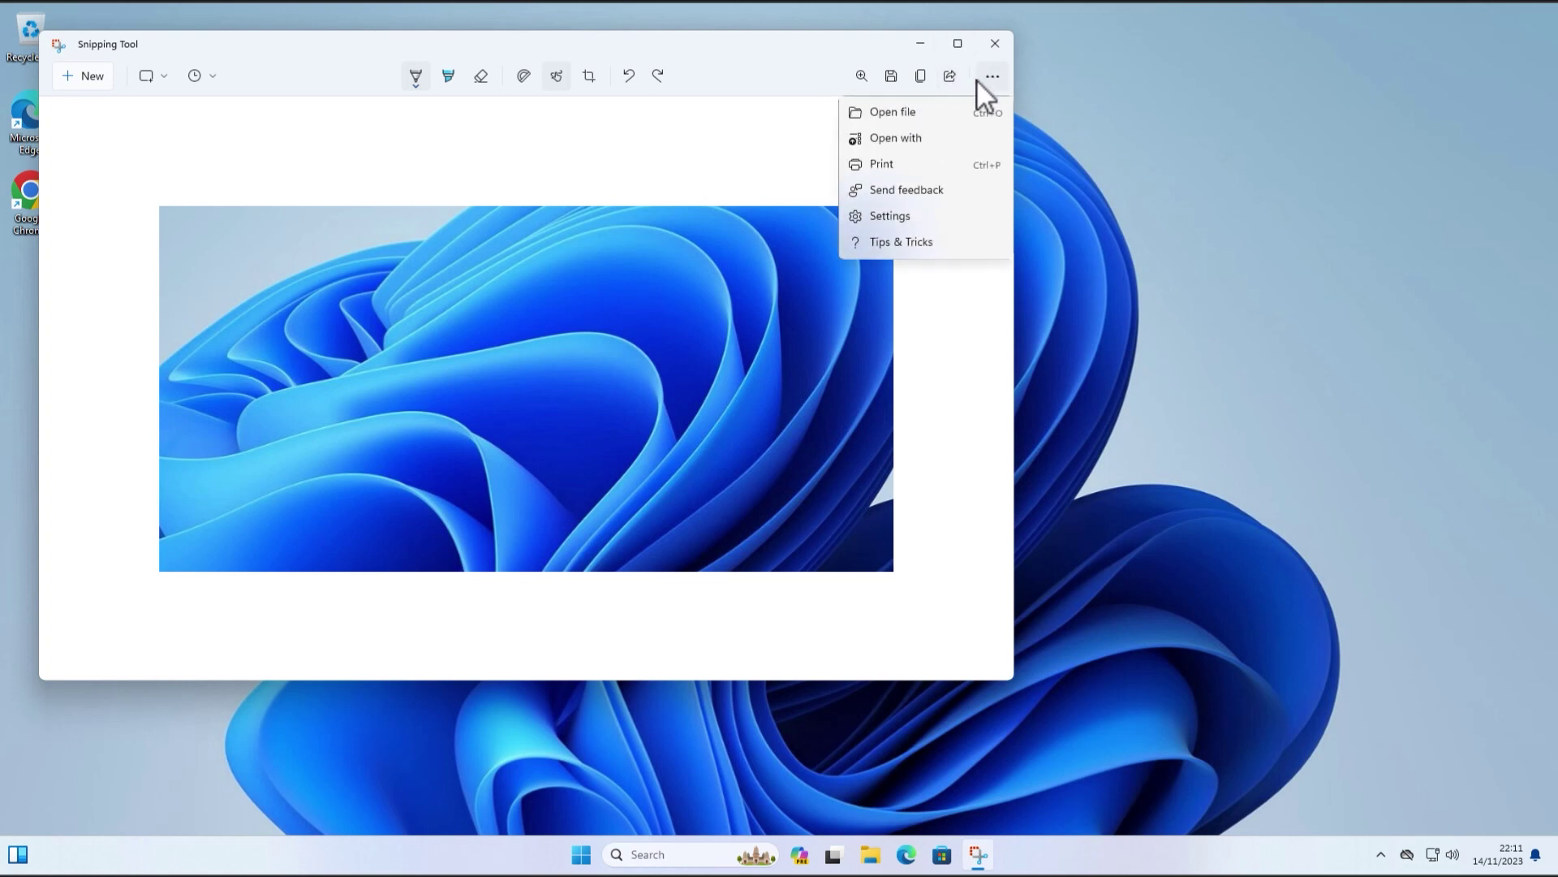
left_click(893, 216)
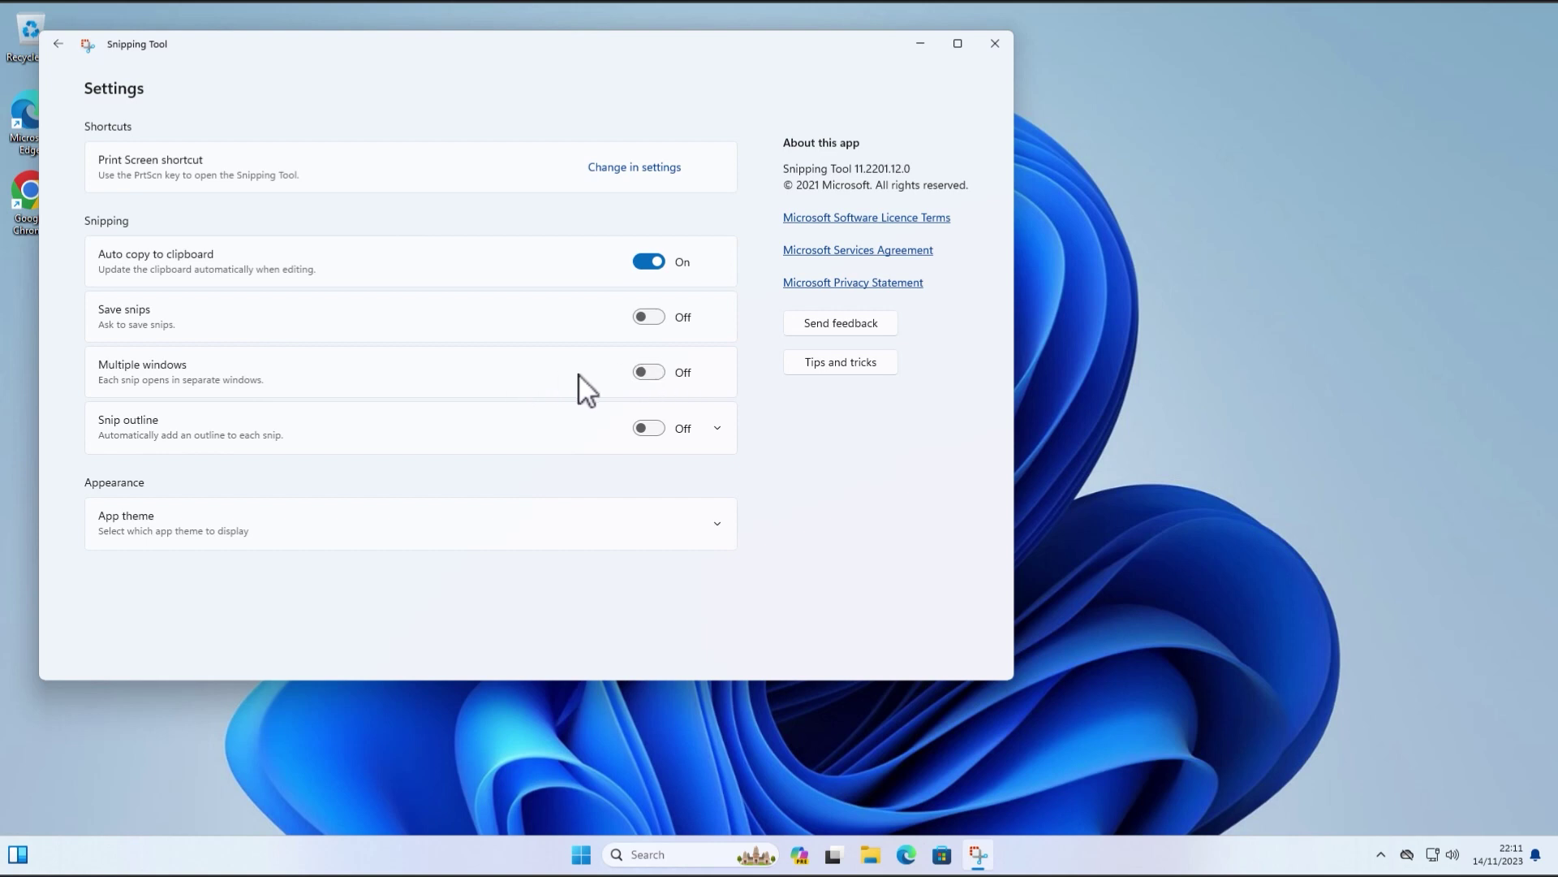
left_click(719, 434)
scroll(617, 533, "down", 3)
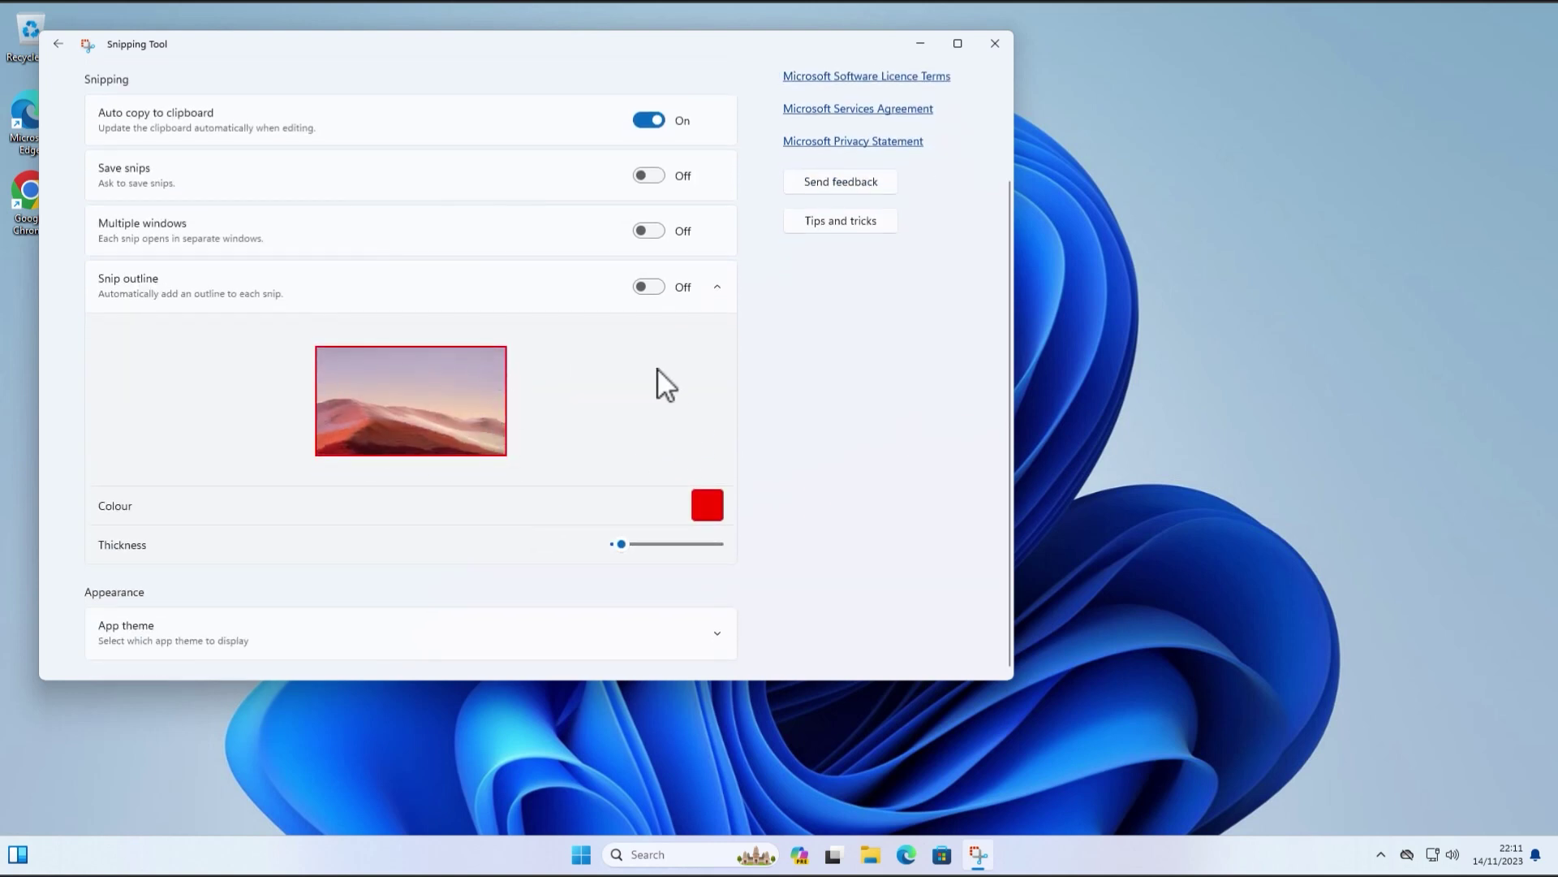
scroll(674, 374, "up", 1)
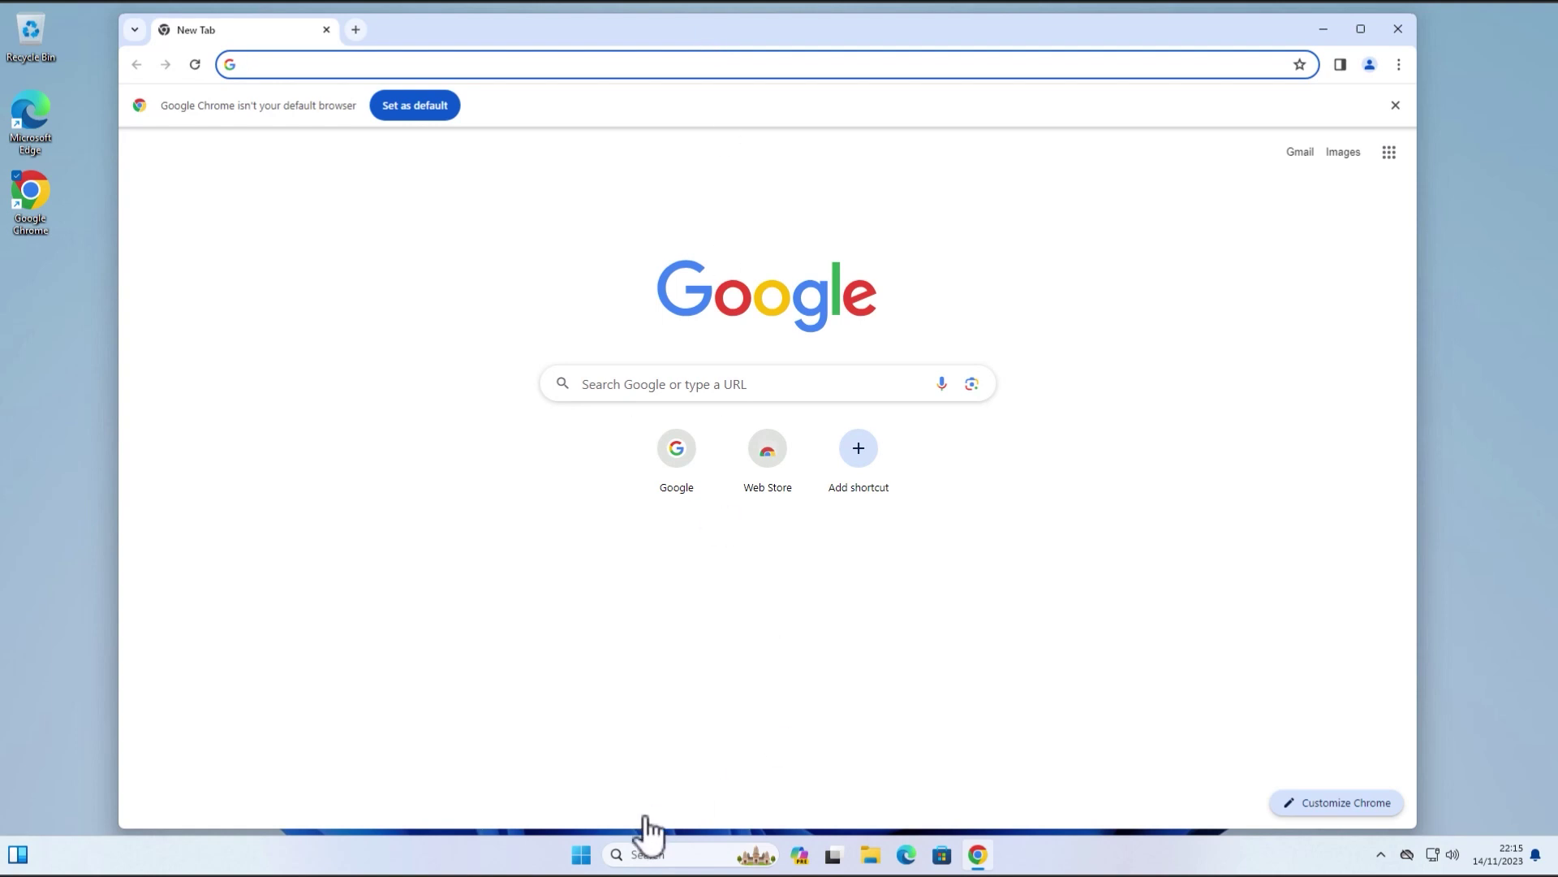
- Search Windows for "paint" and switch to the Paint app
left_click(659, 853)
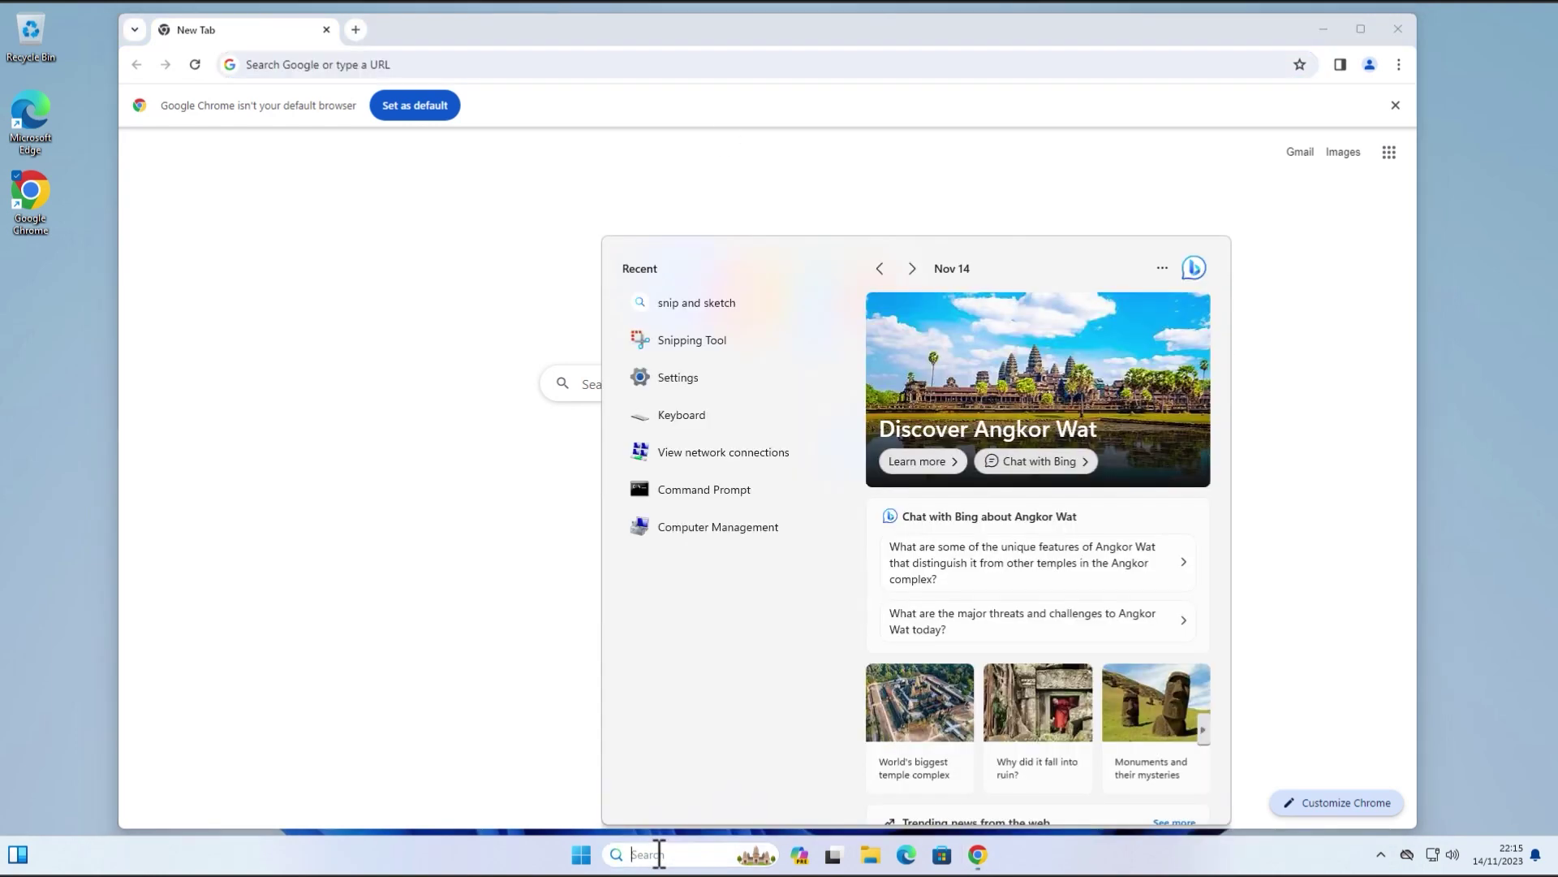
type("pr")
key("BackSpace")
key("BackSpace")
type("paint")
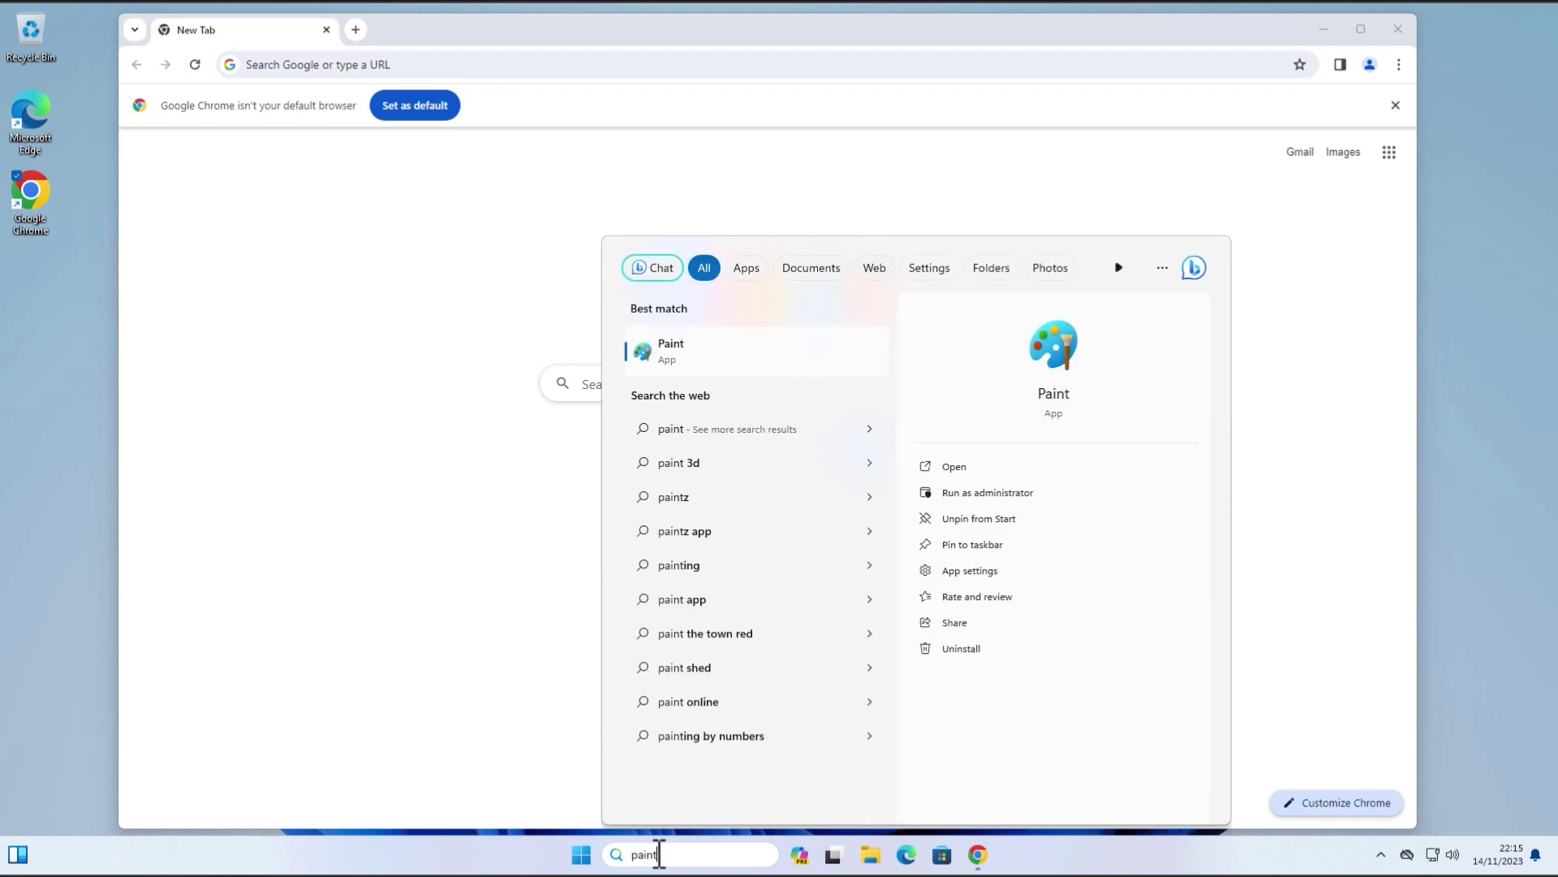
key("Return")
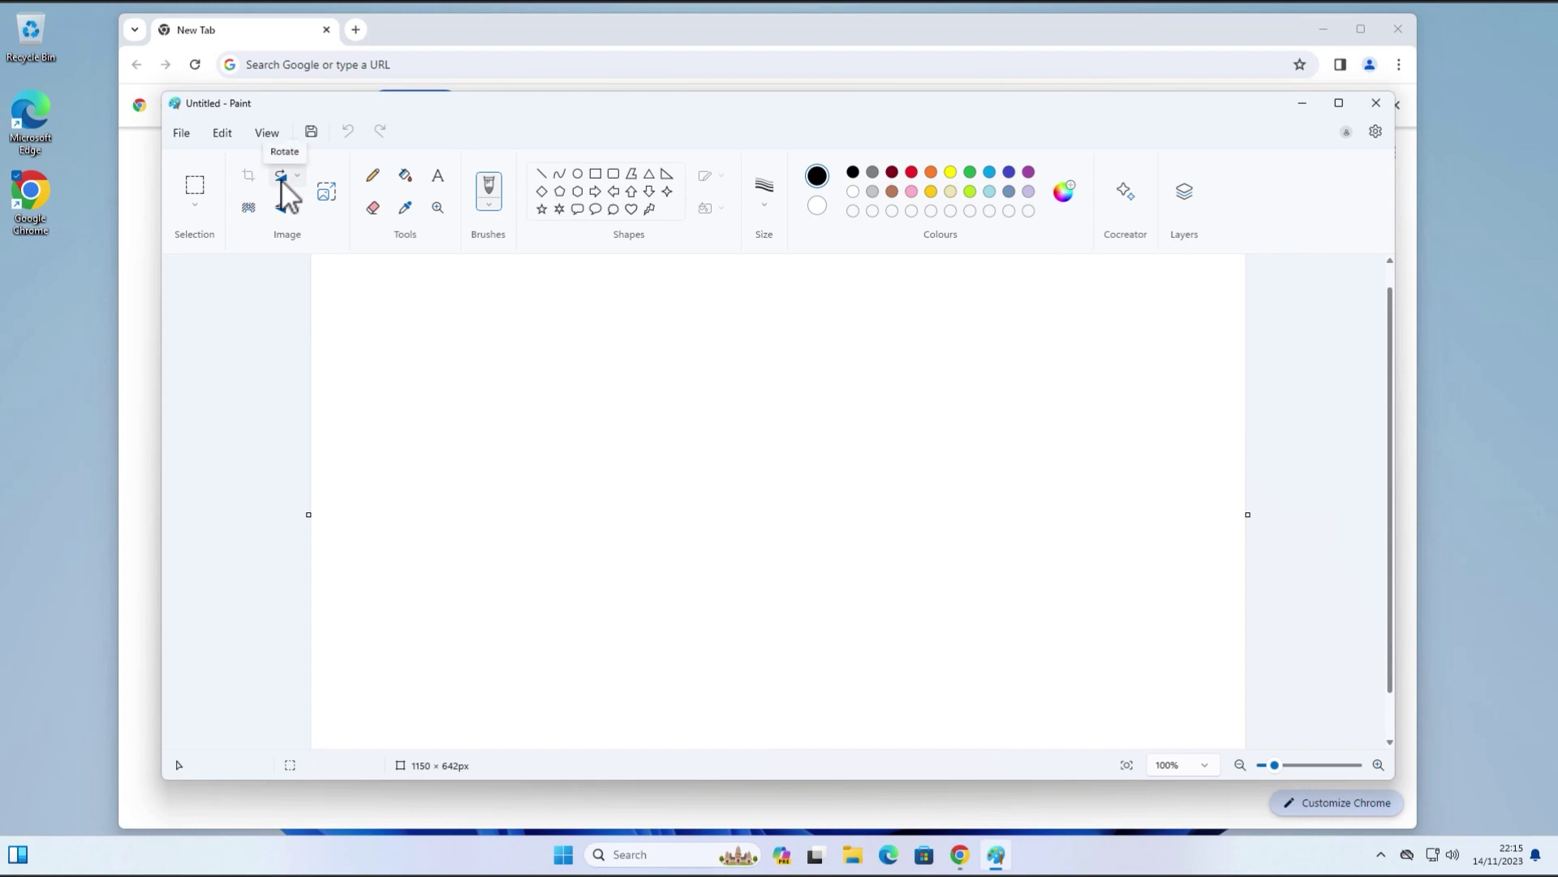
- Paste the copied browser window screenshot onto the blank canvas and maximise the Paint window to view it
left_click(229, 135)
left_click(256, 215)
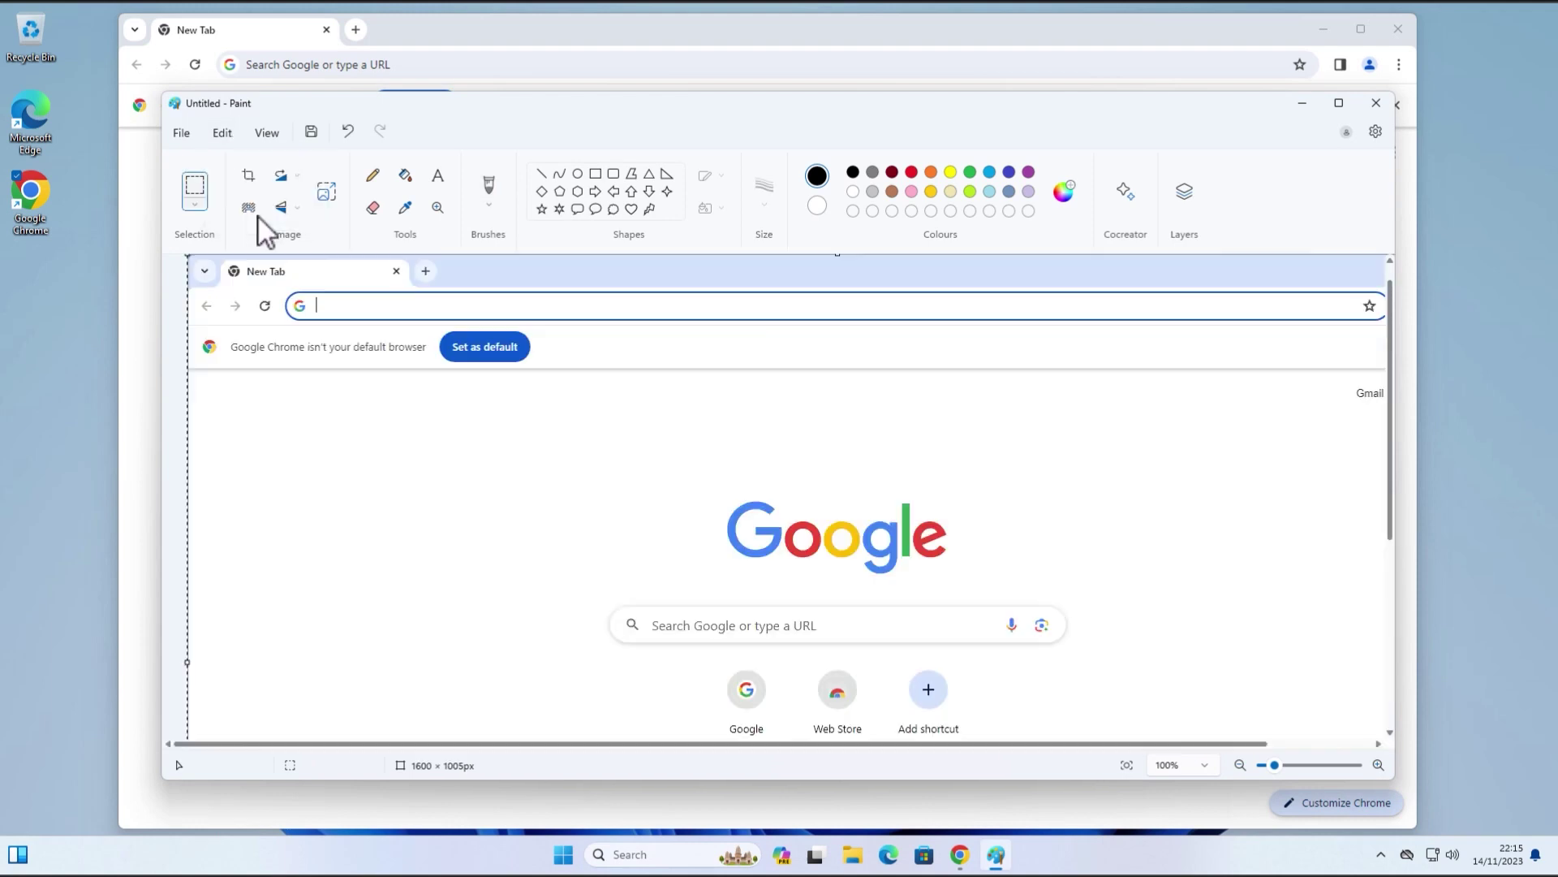
left_click(1338, 103)
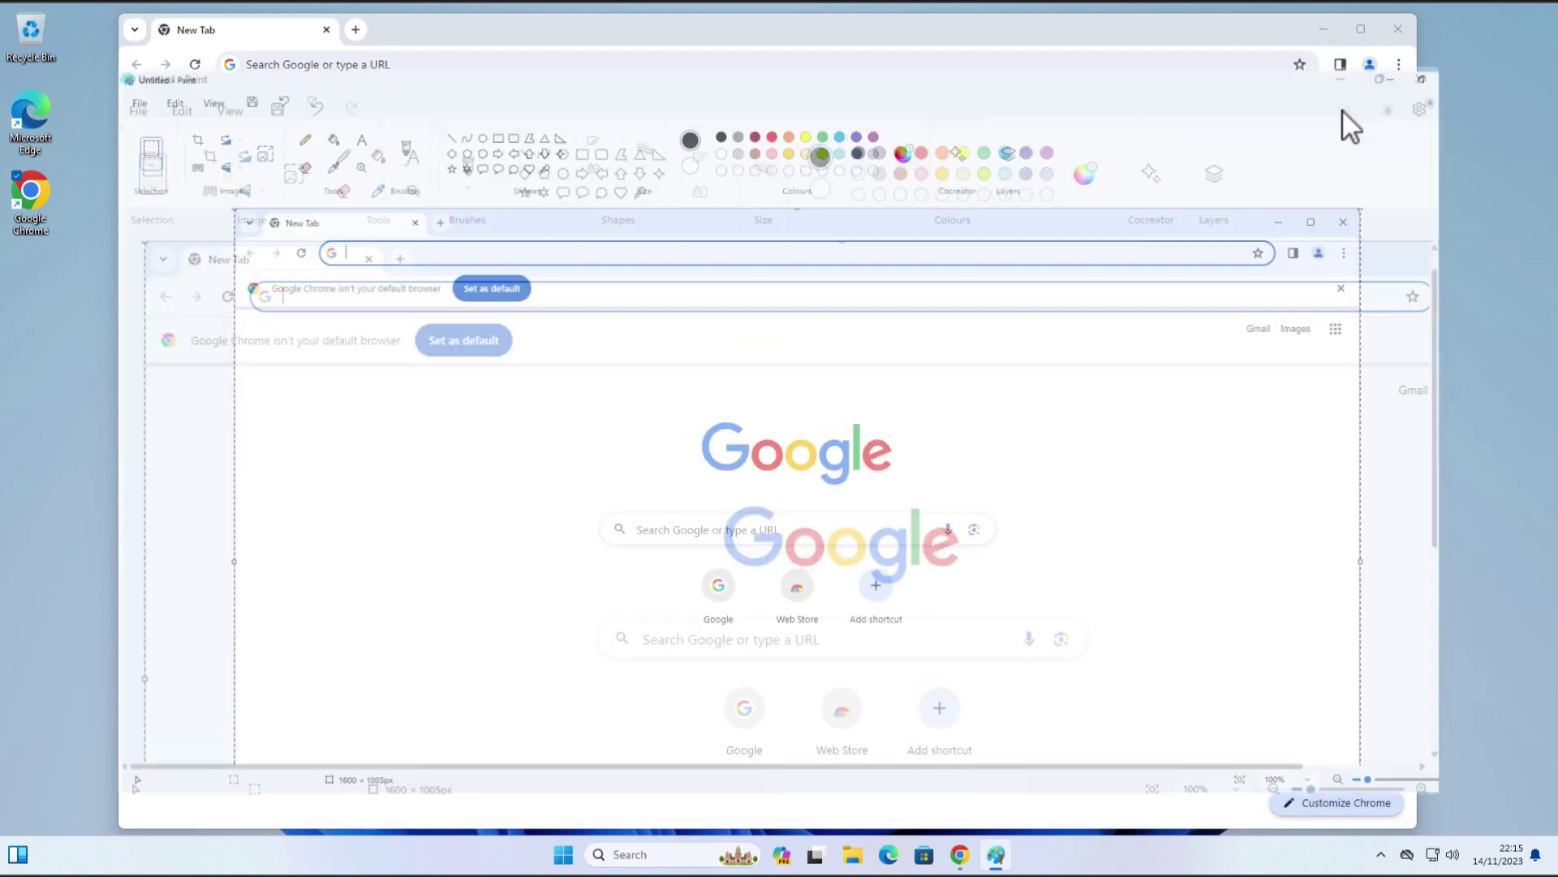
scroll(930, 367, "down", 3)
scroll(929, 367, "up", 3)
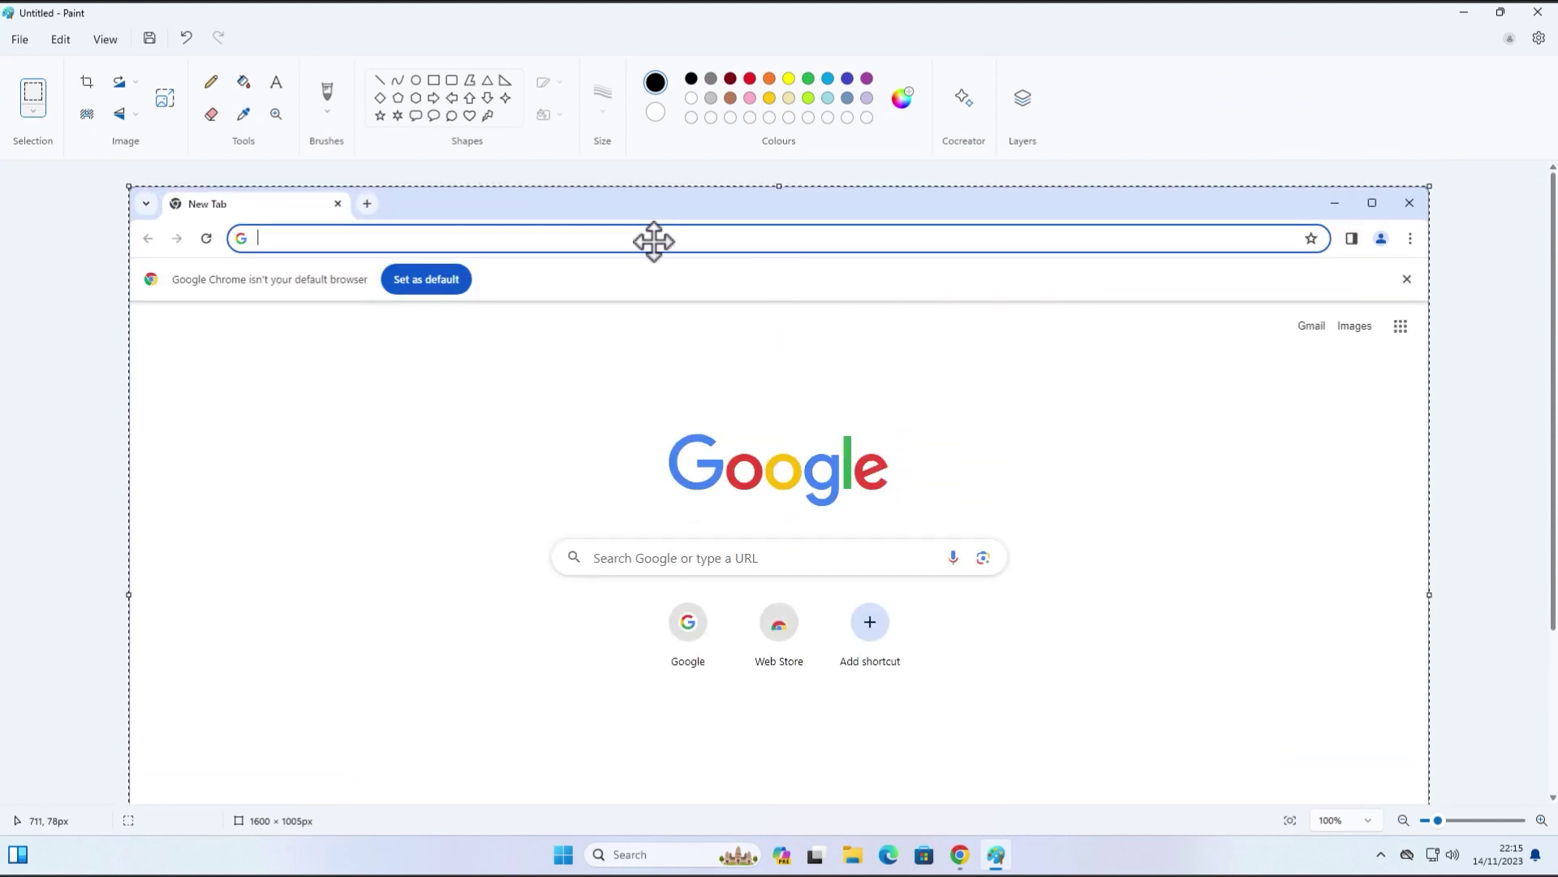
scroll(820, 386, "down", 3)
scroll(819, 381, "up", 3)
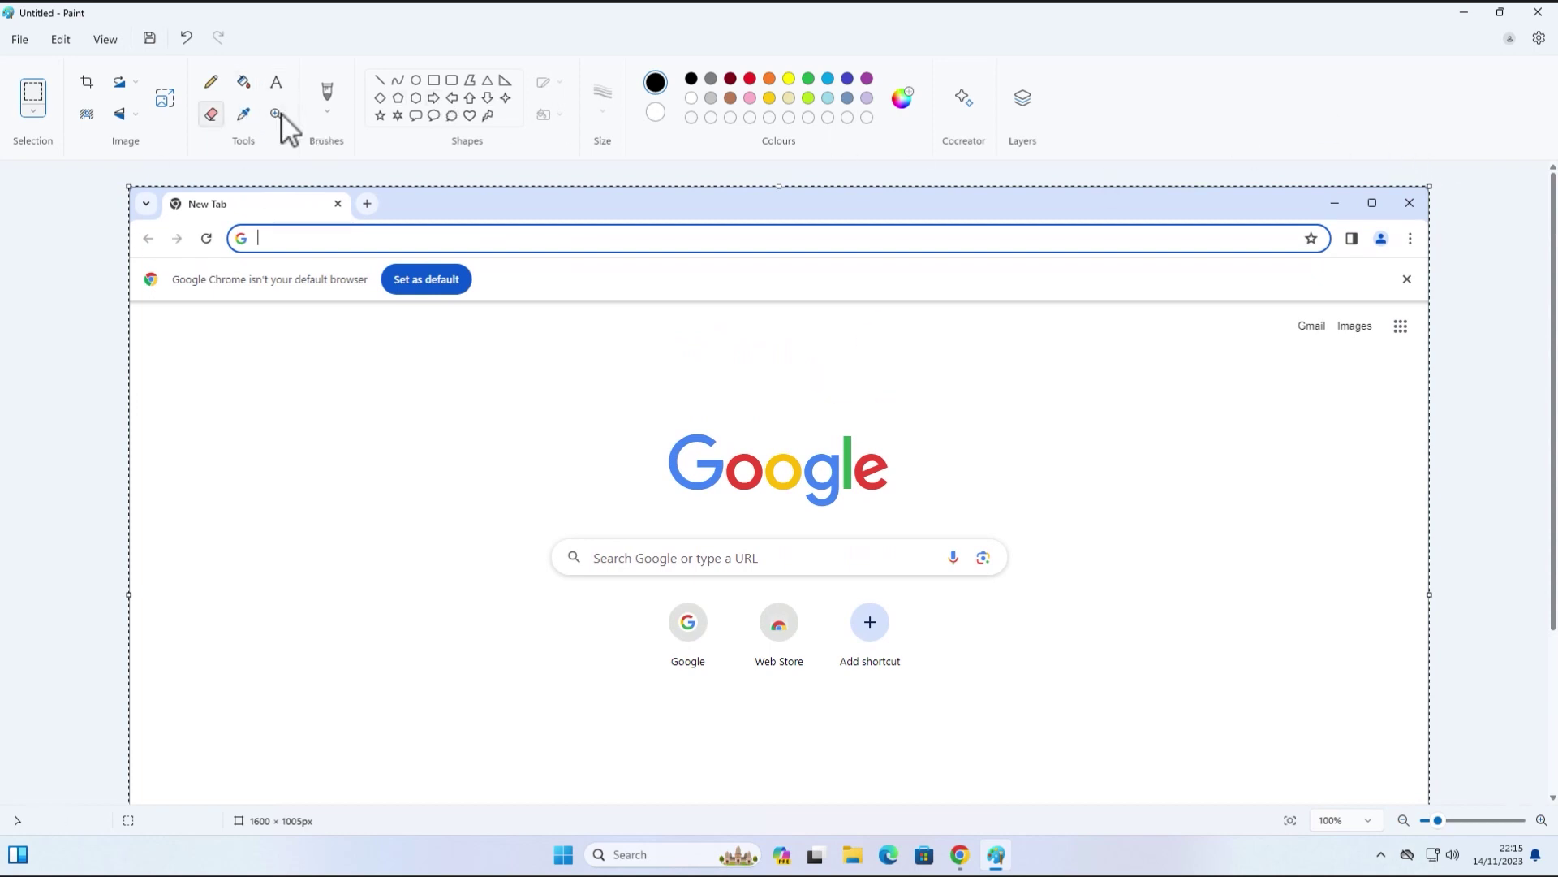
- Add the text "this is a screenshot" to the blank area at the upper left of the pasted image
left_click(247, 354)
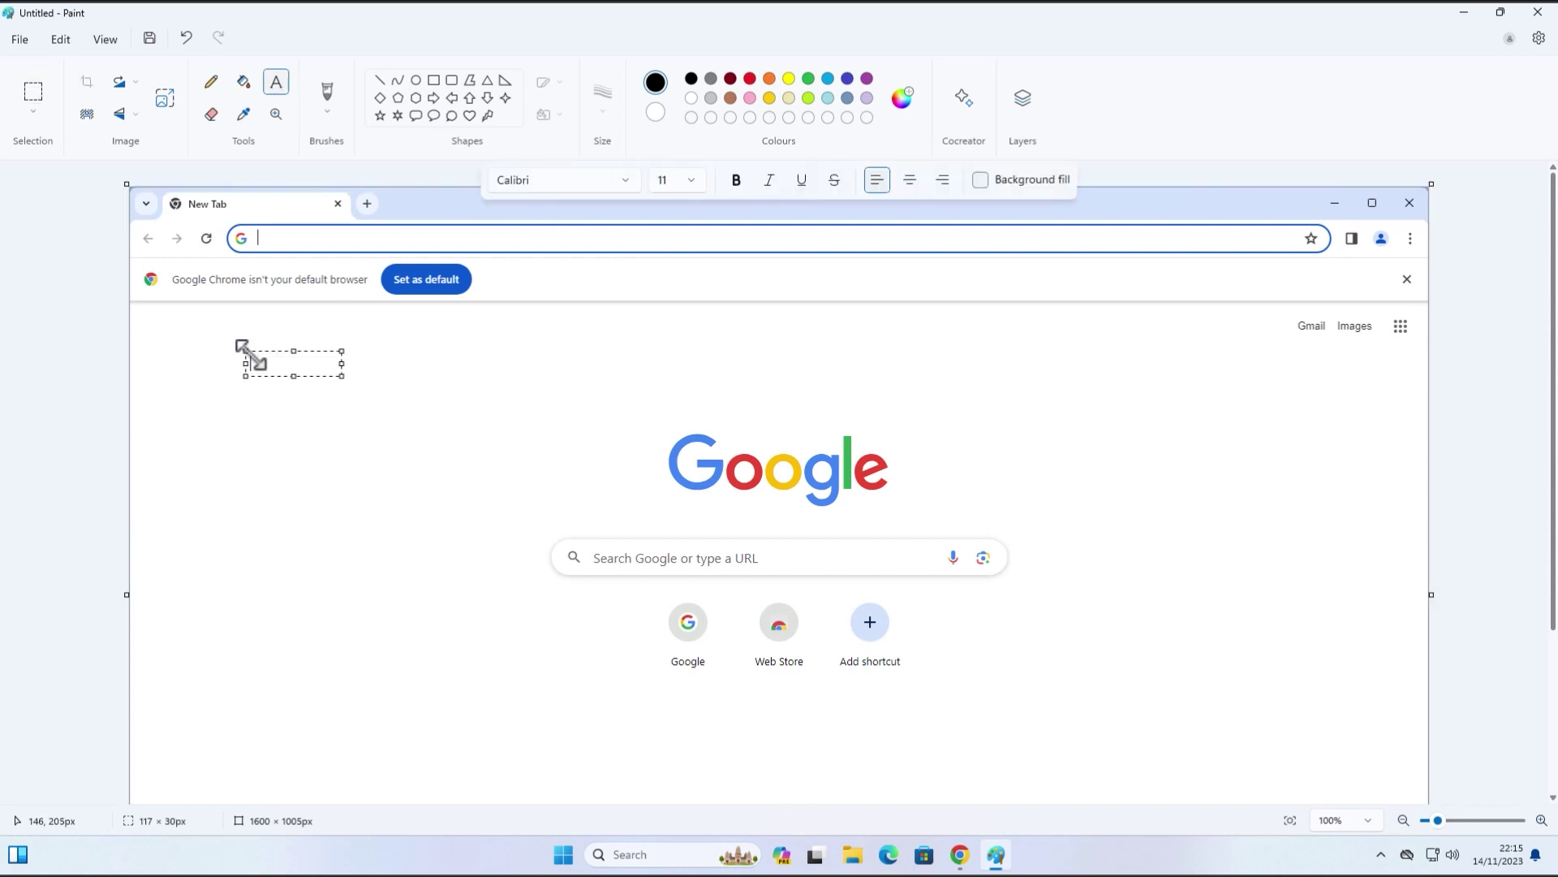
type("th")
type("is is a screensh")
type("ot")
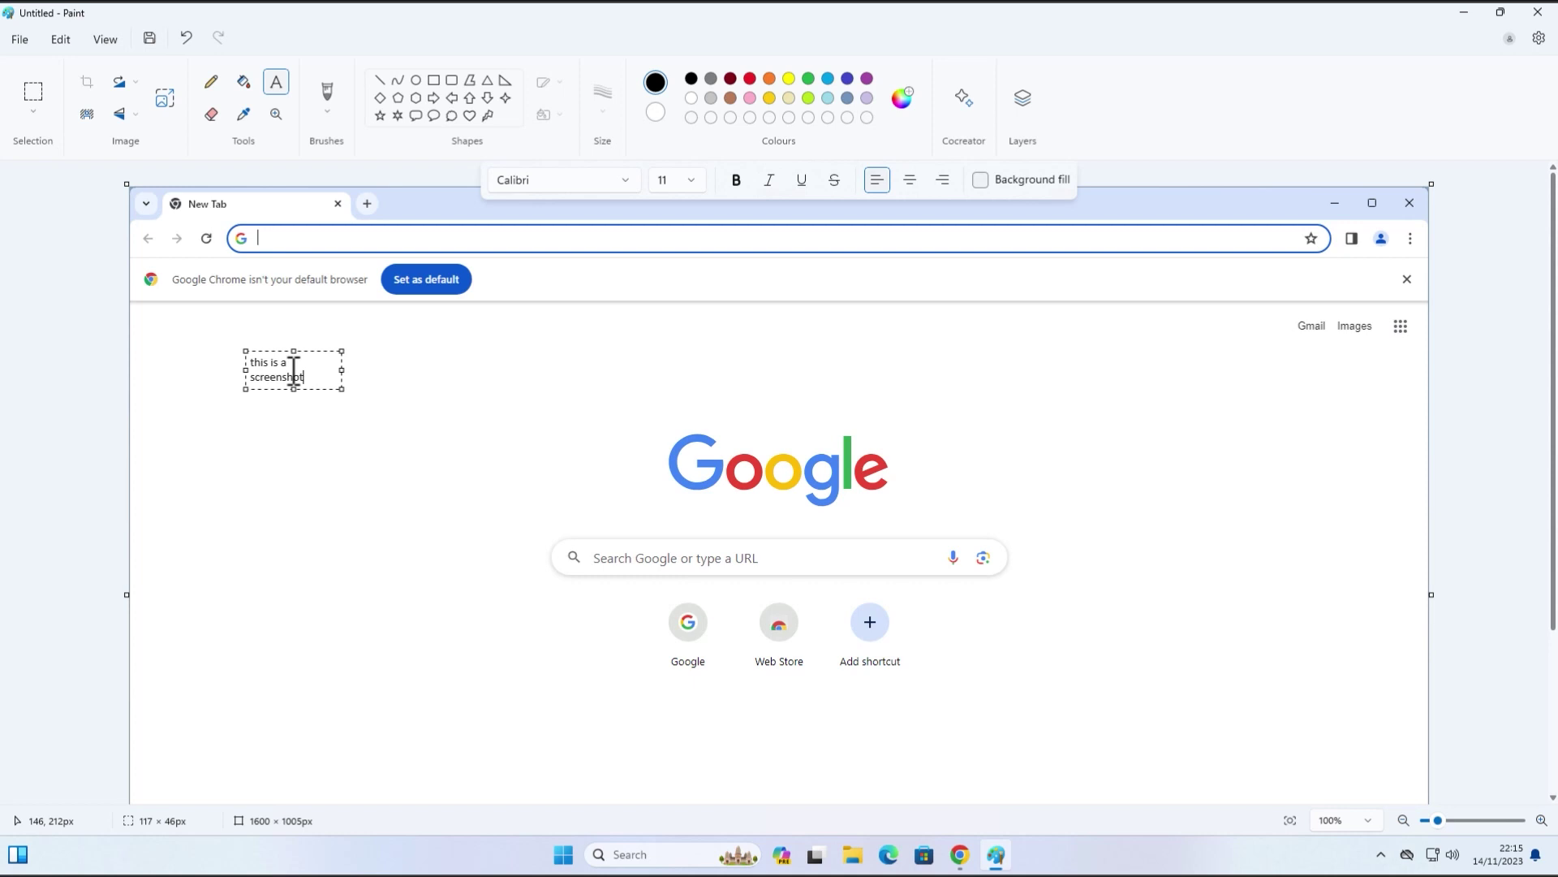
left_click(435, 397)
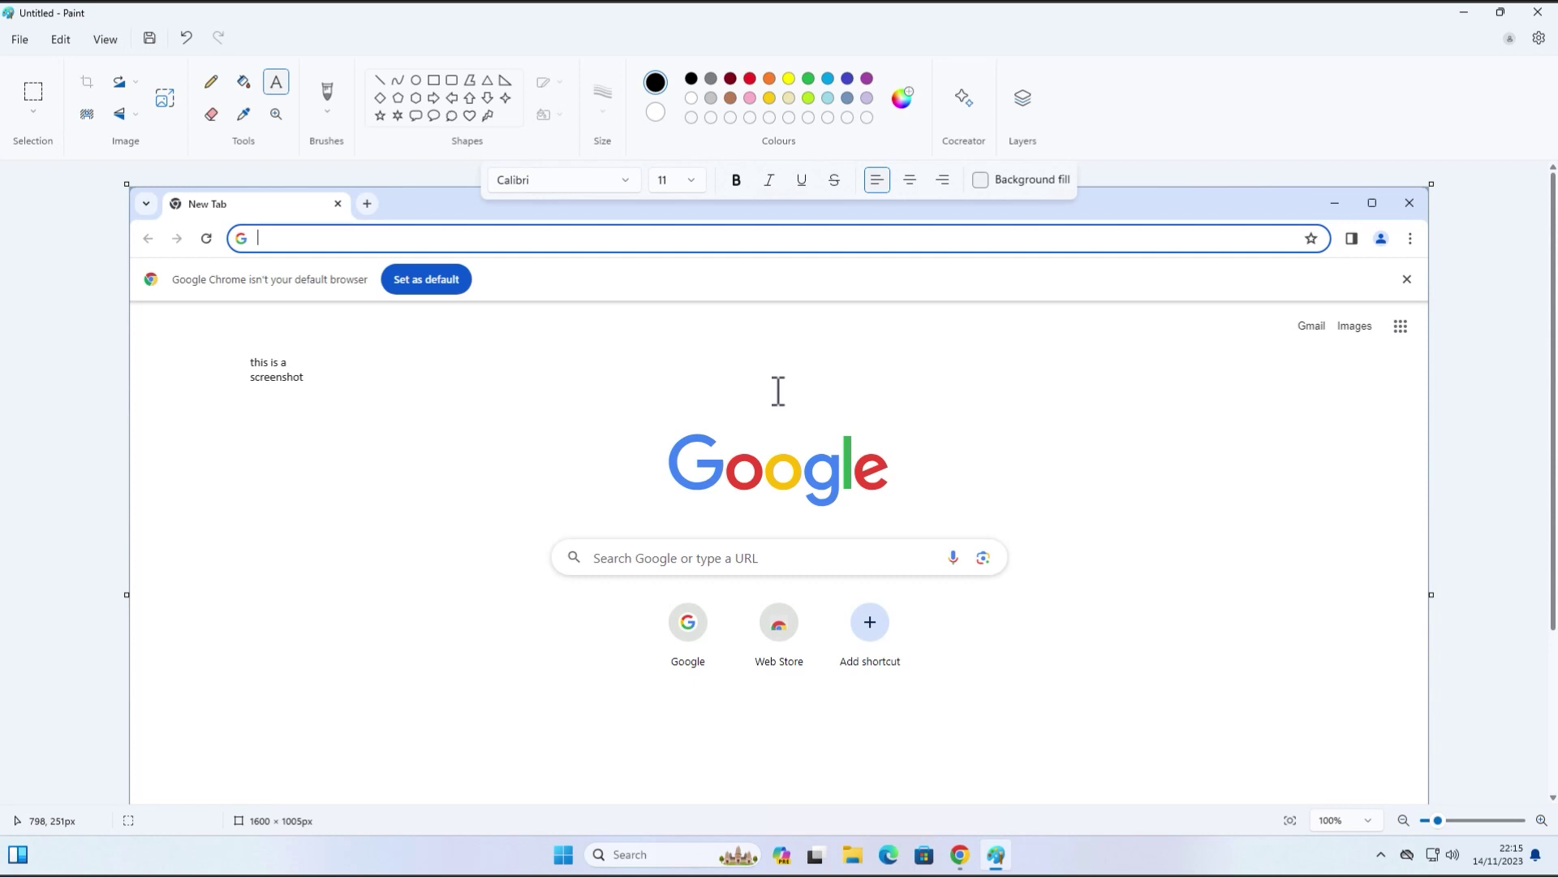
- Close Paint without saving the annotated screenshot
left_click(1538, 11)
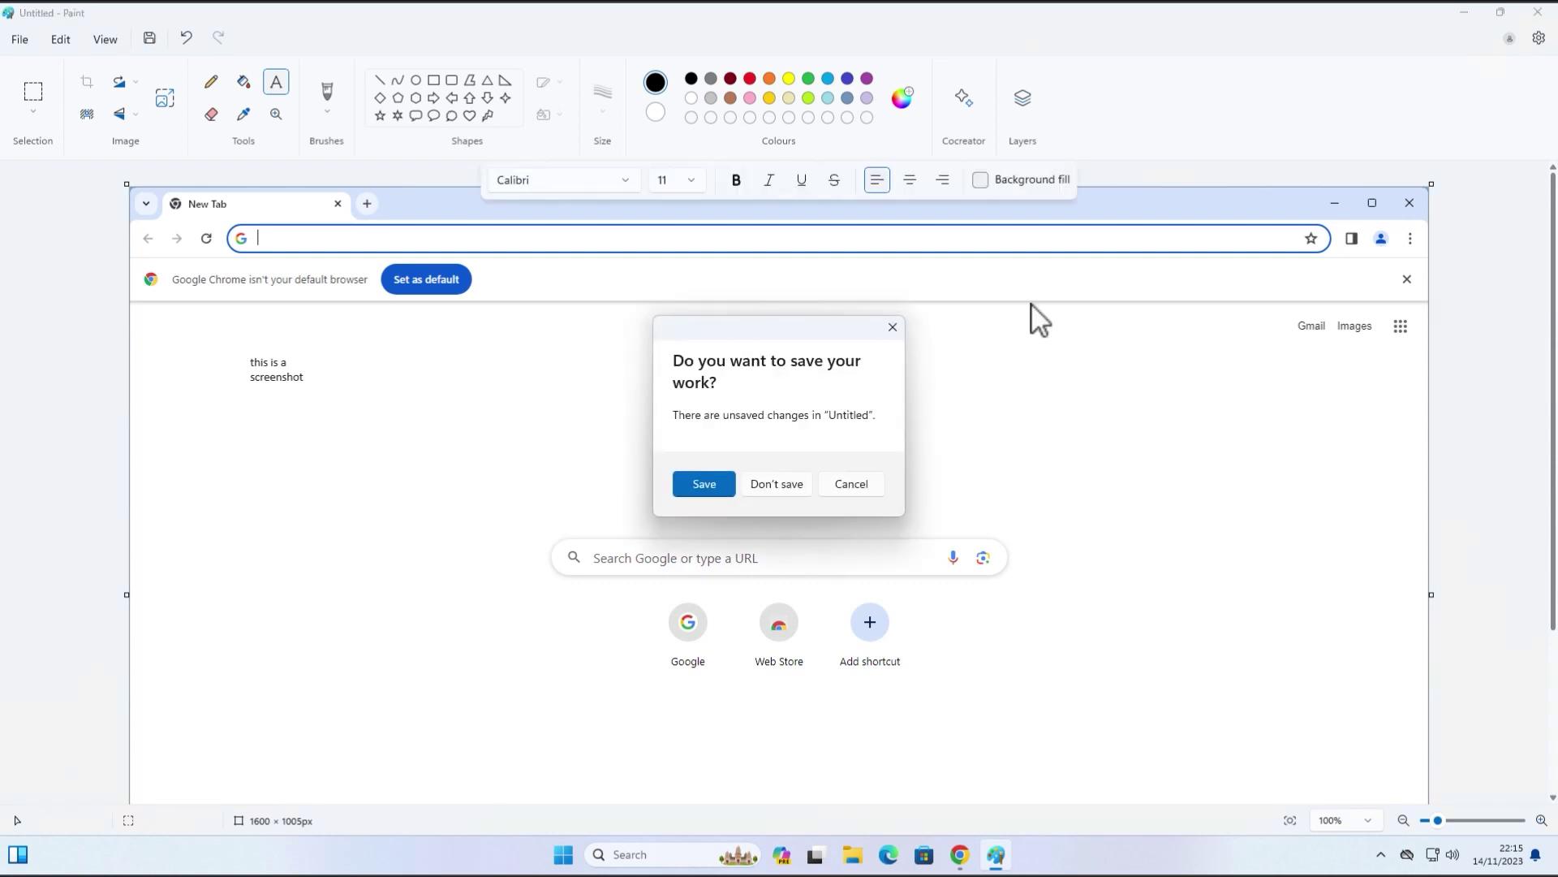
left_click(792, 484)
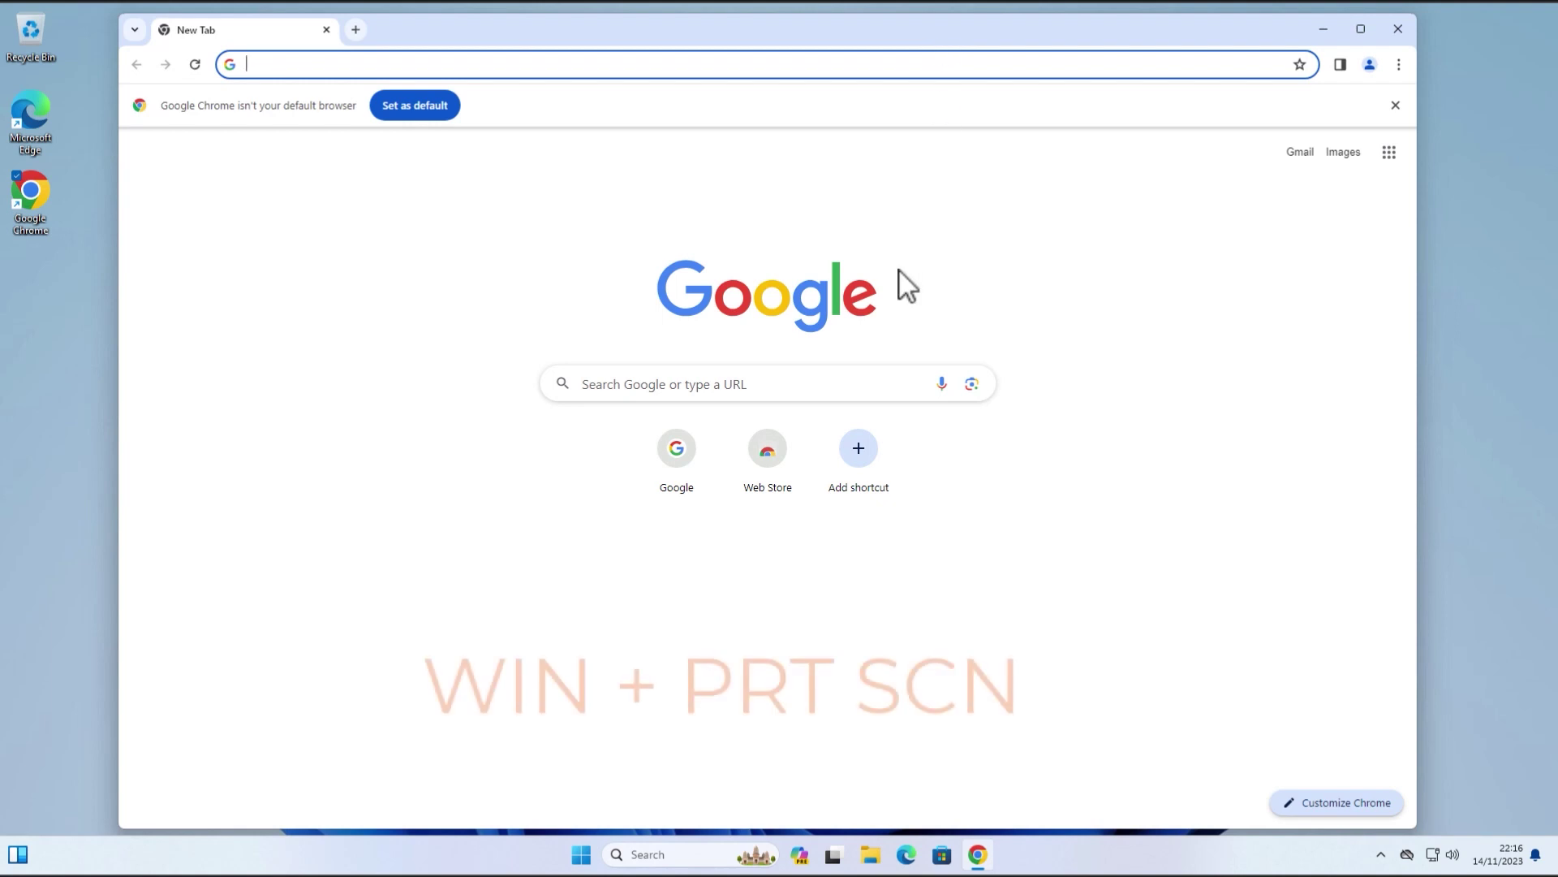
- Capture the whole screen so that it is saved automatically as an image file
key("super+Print")
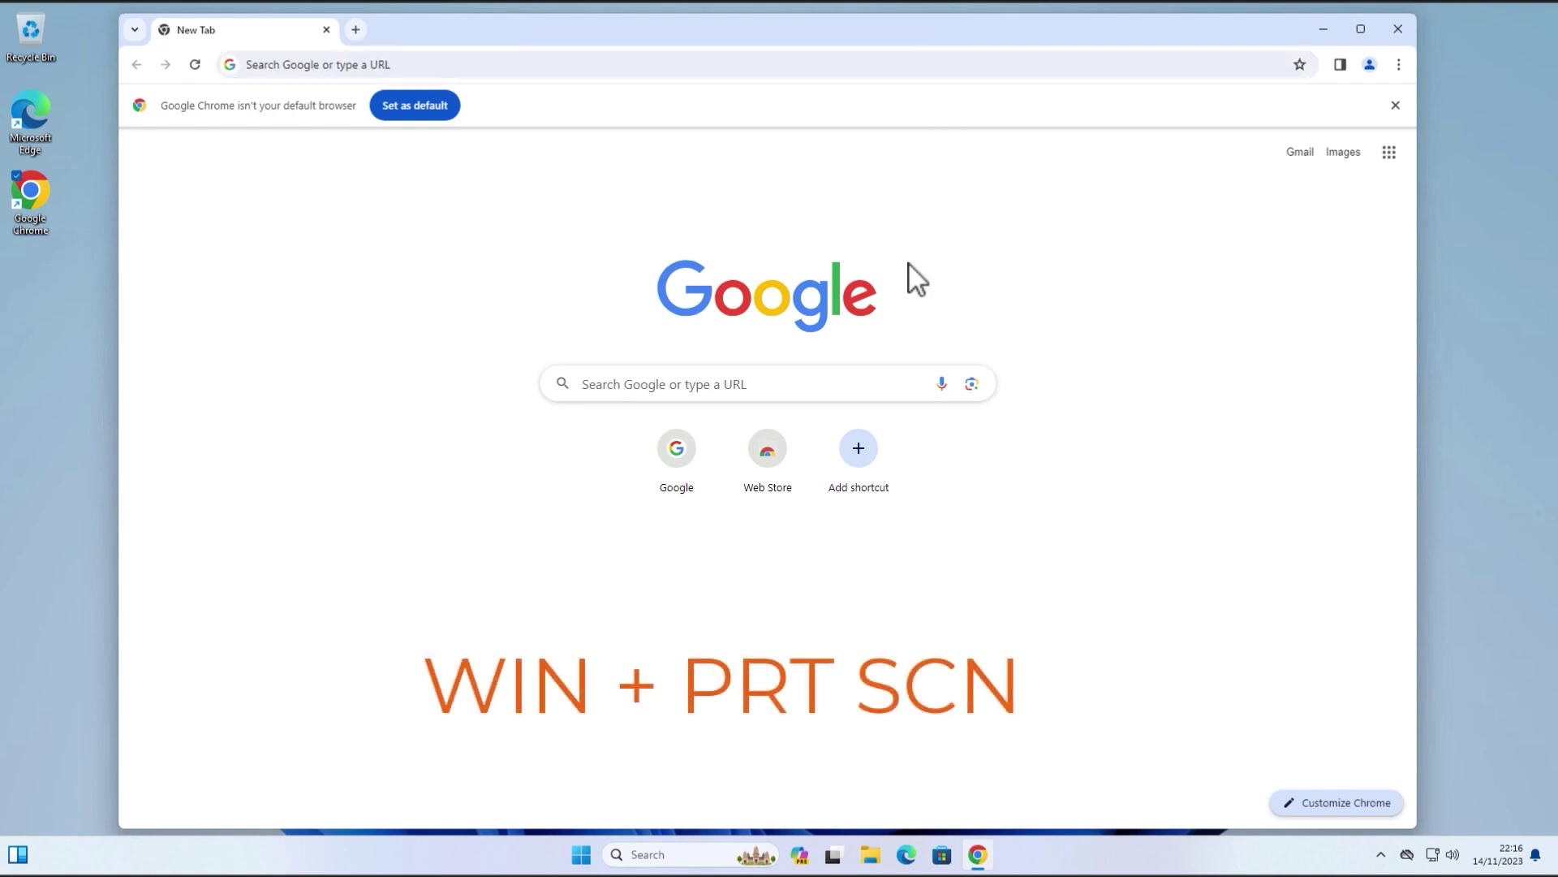
key("super+Print")
- In File Explorer, go to the Screenshots folder inside Pictures, view the Screenshot (1) image and close the viewer
left_click(868, 849)
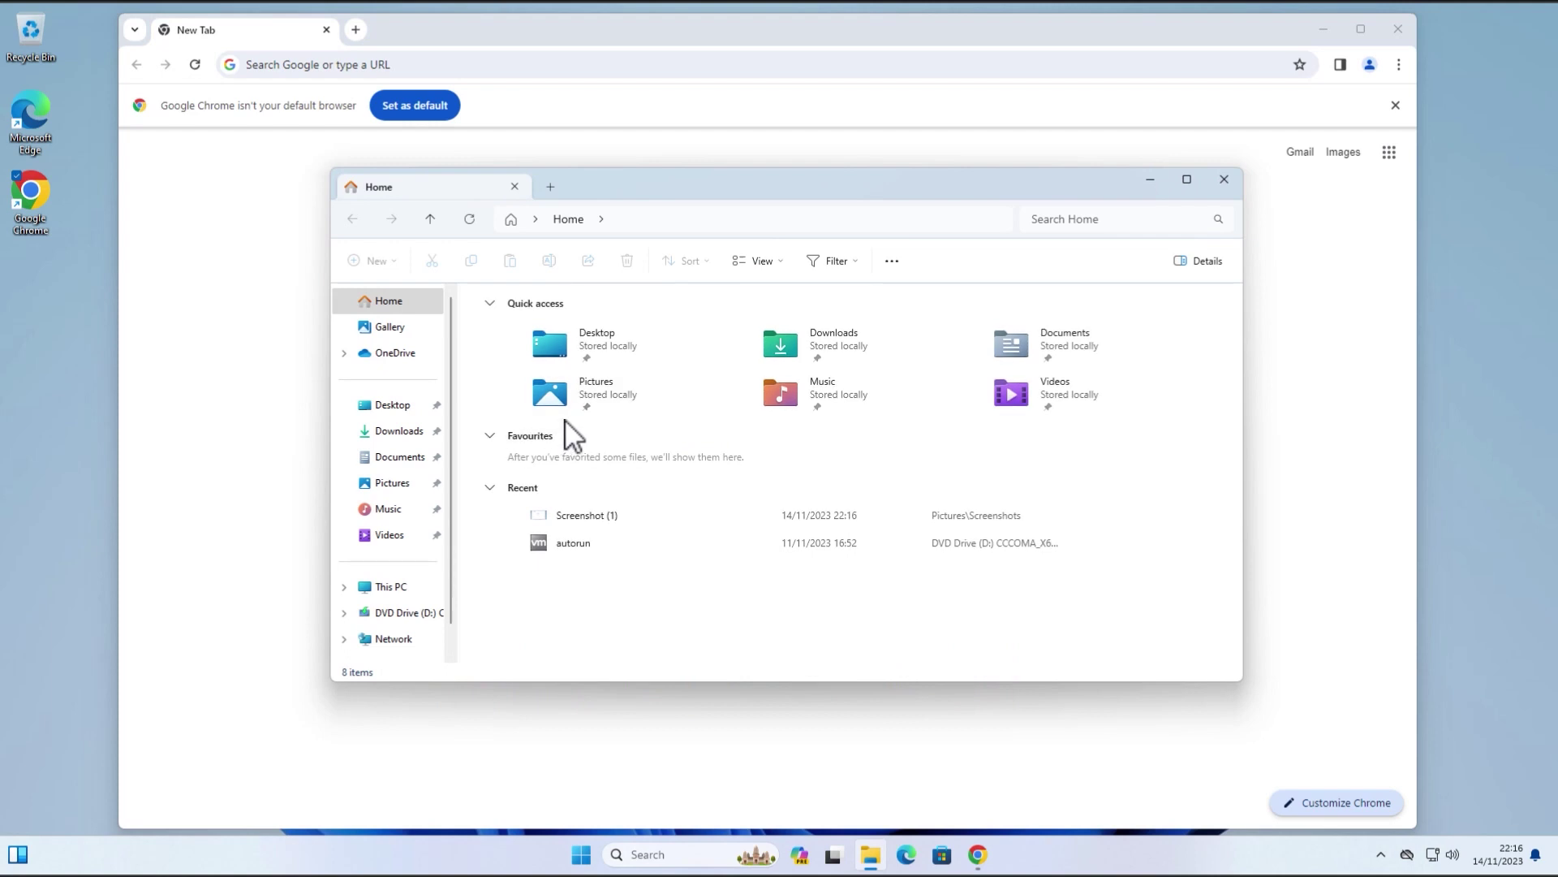
left_click(405, 459)
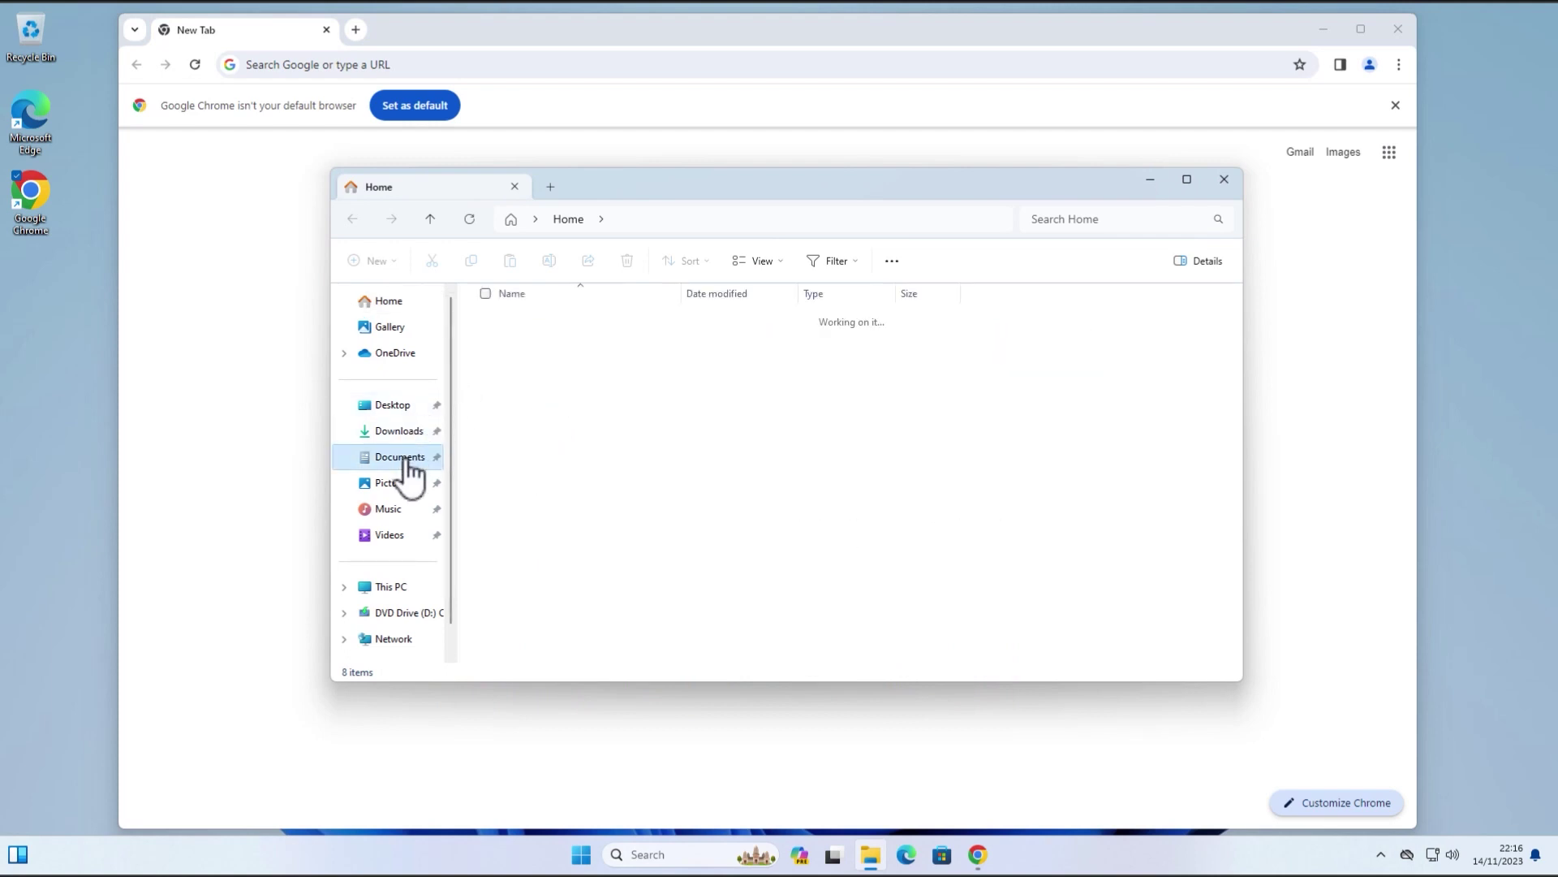
left_click(397, 485)
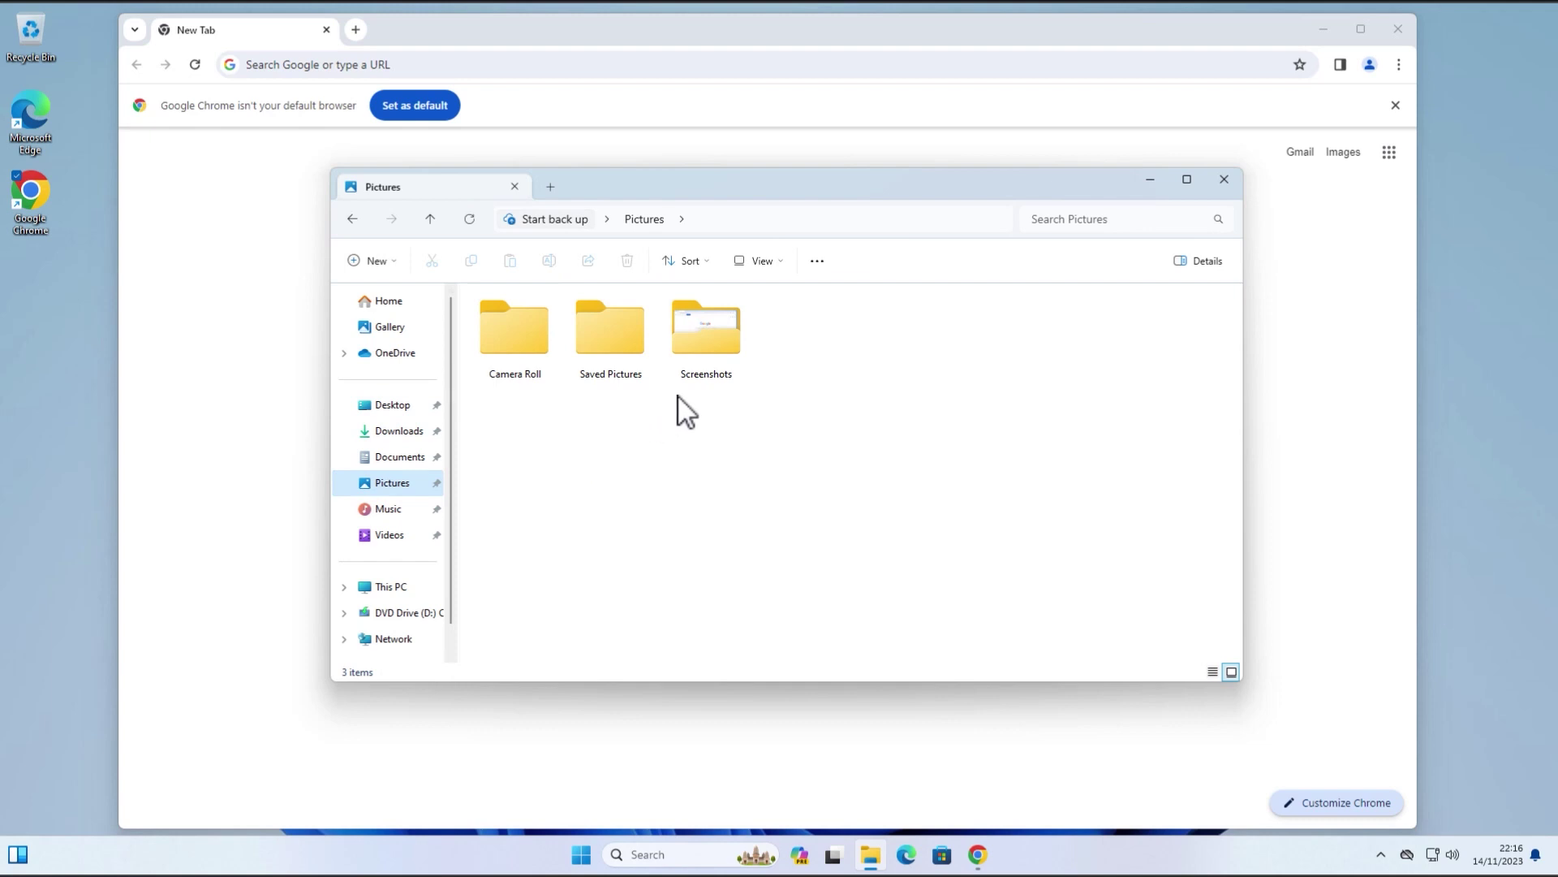
double_click(711, 341)
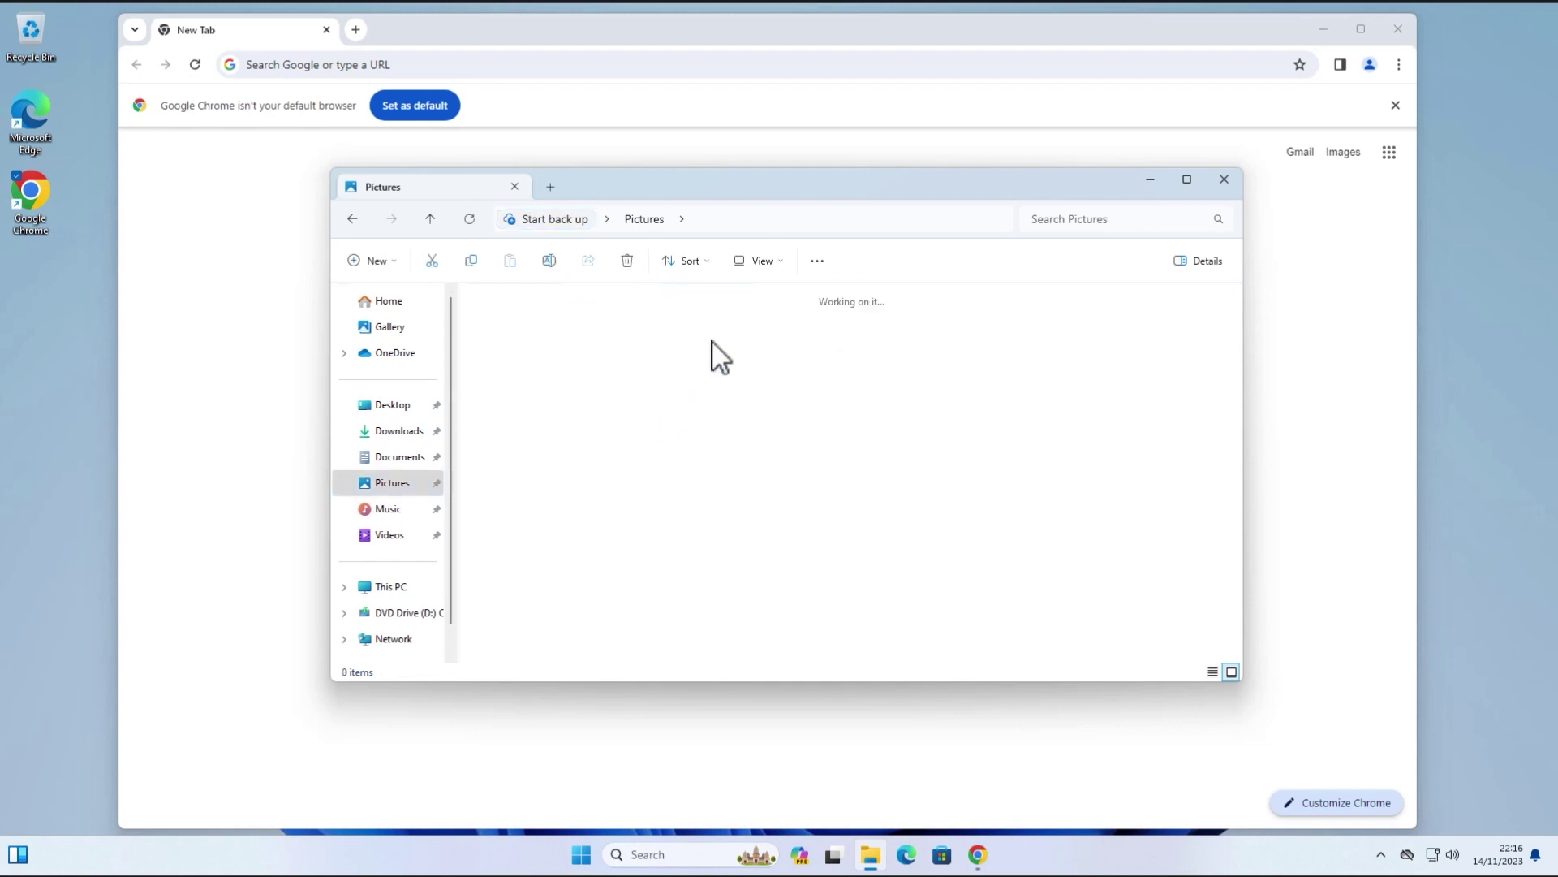
double_click(517, 346)
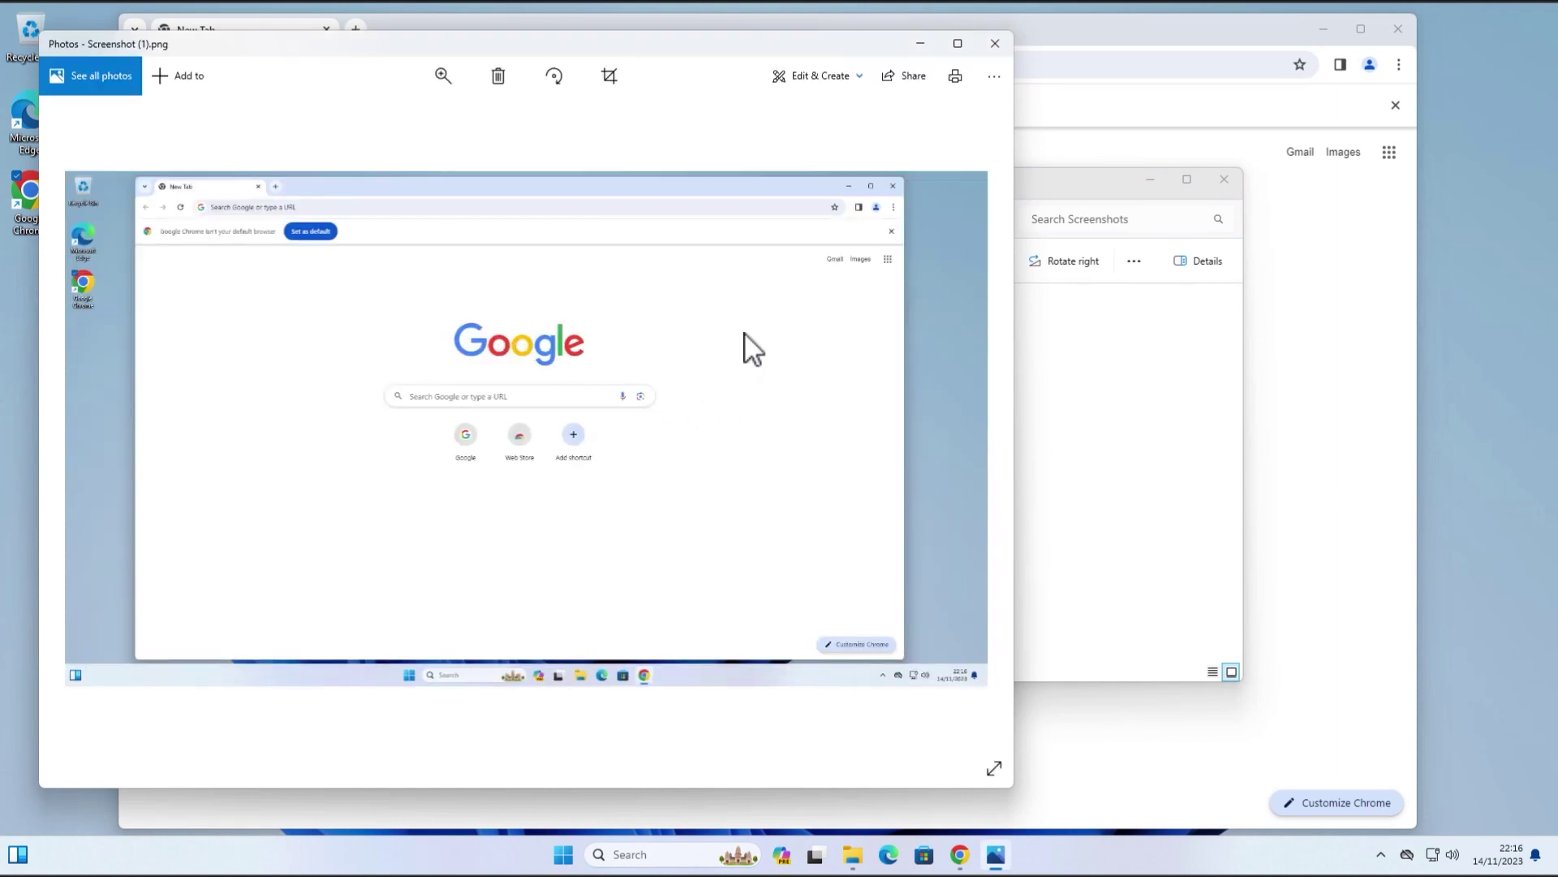
left_click(995, 45)
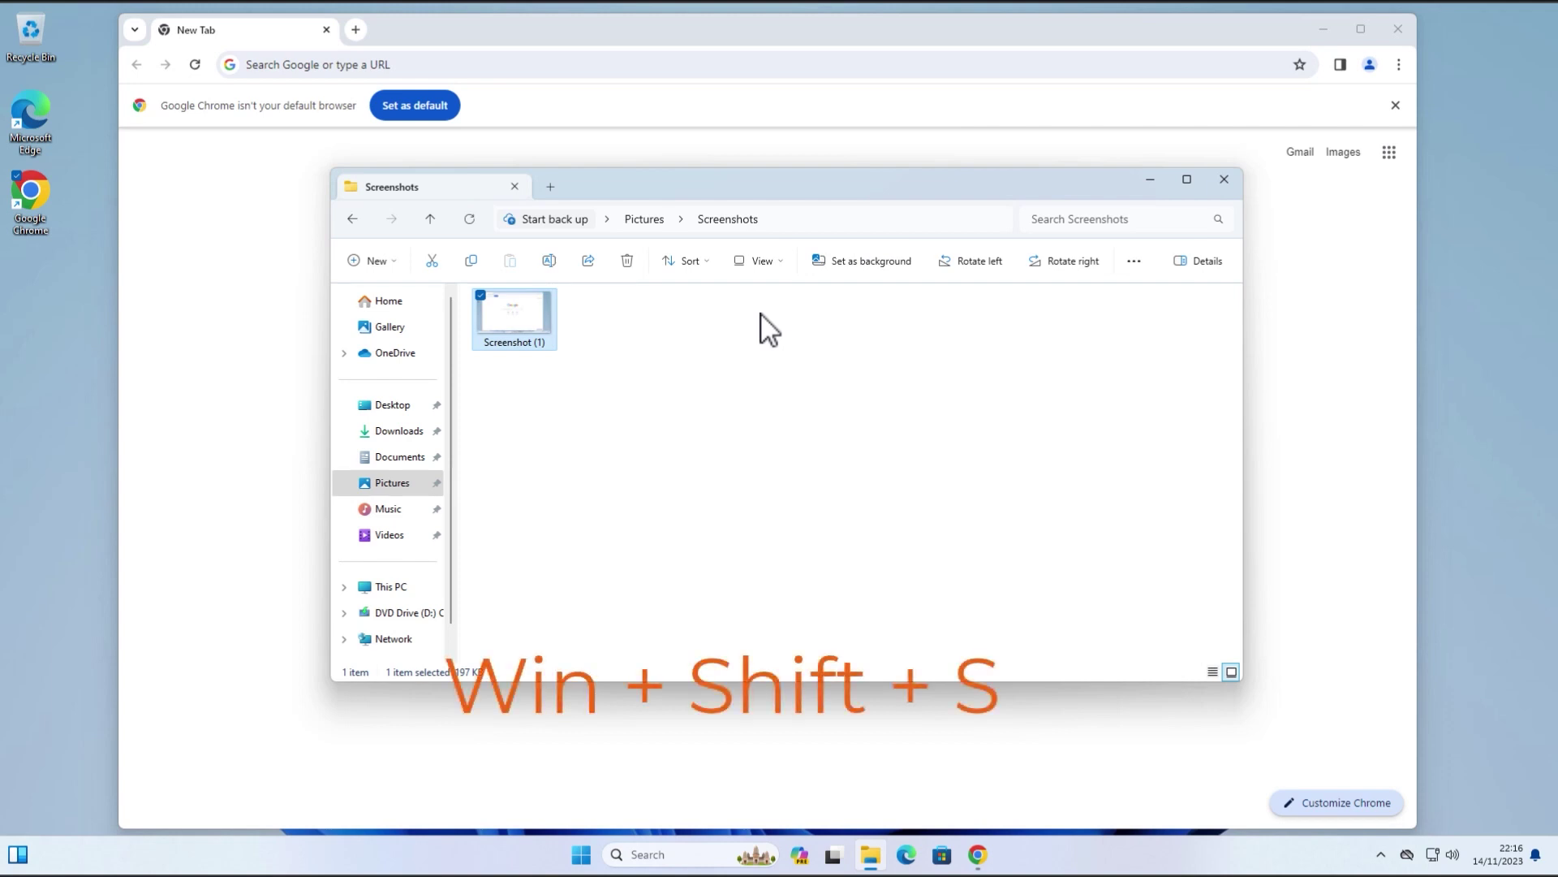
- Take a rectangular snip covering the File Explorer window showing the Screenshots folder
key("super+shift+s")
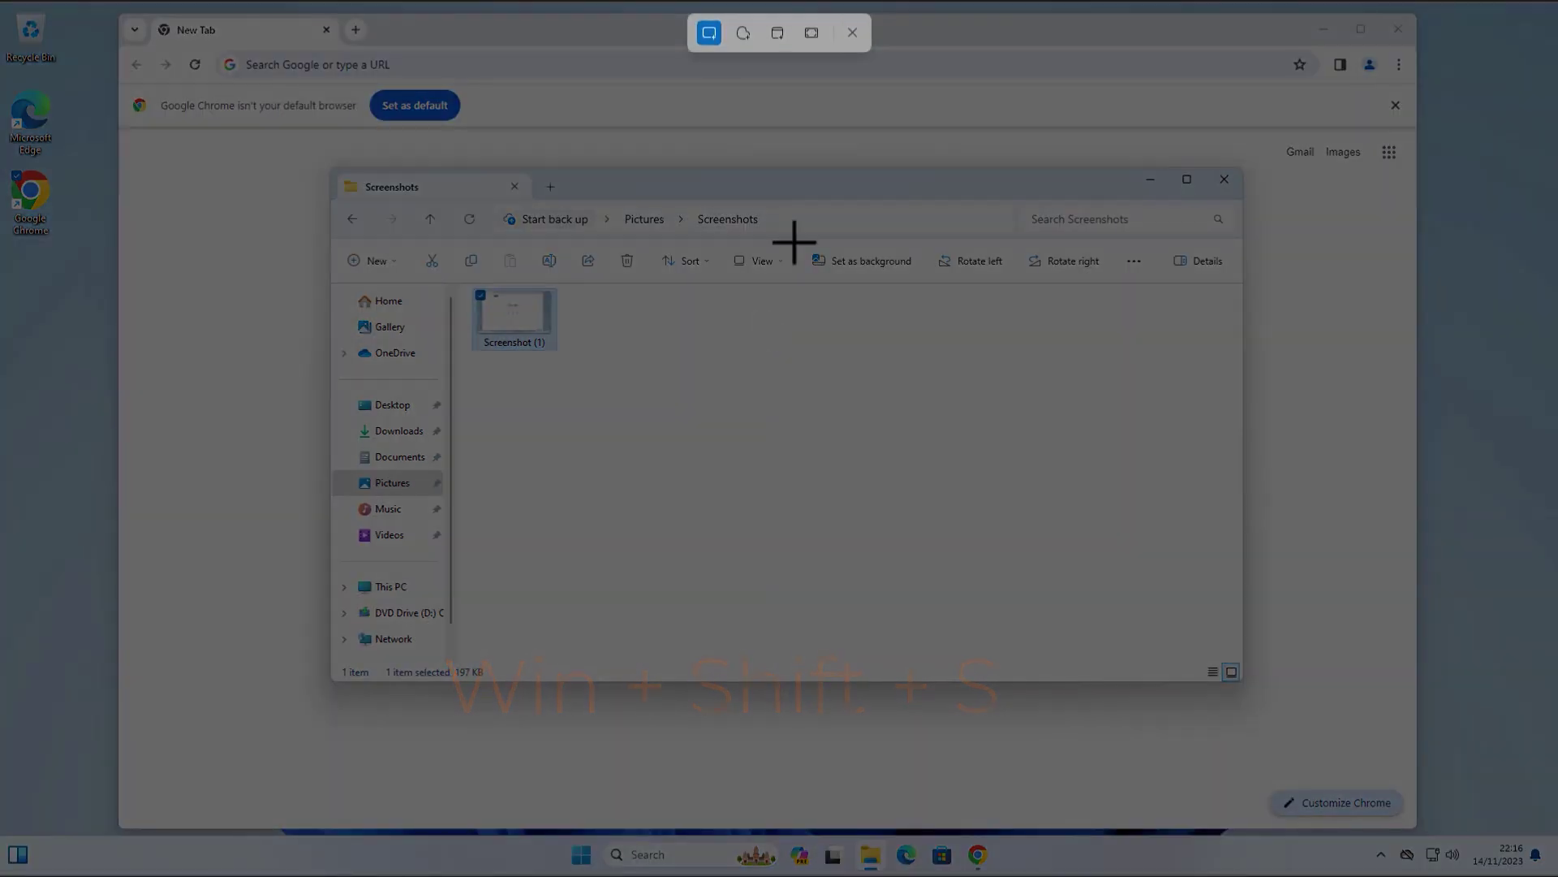
left_click_drag(319, 160, 1370, 710)
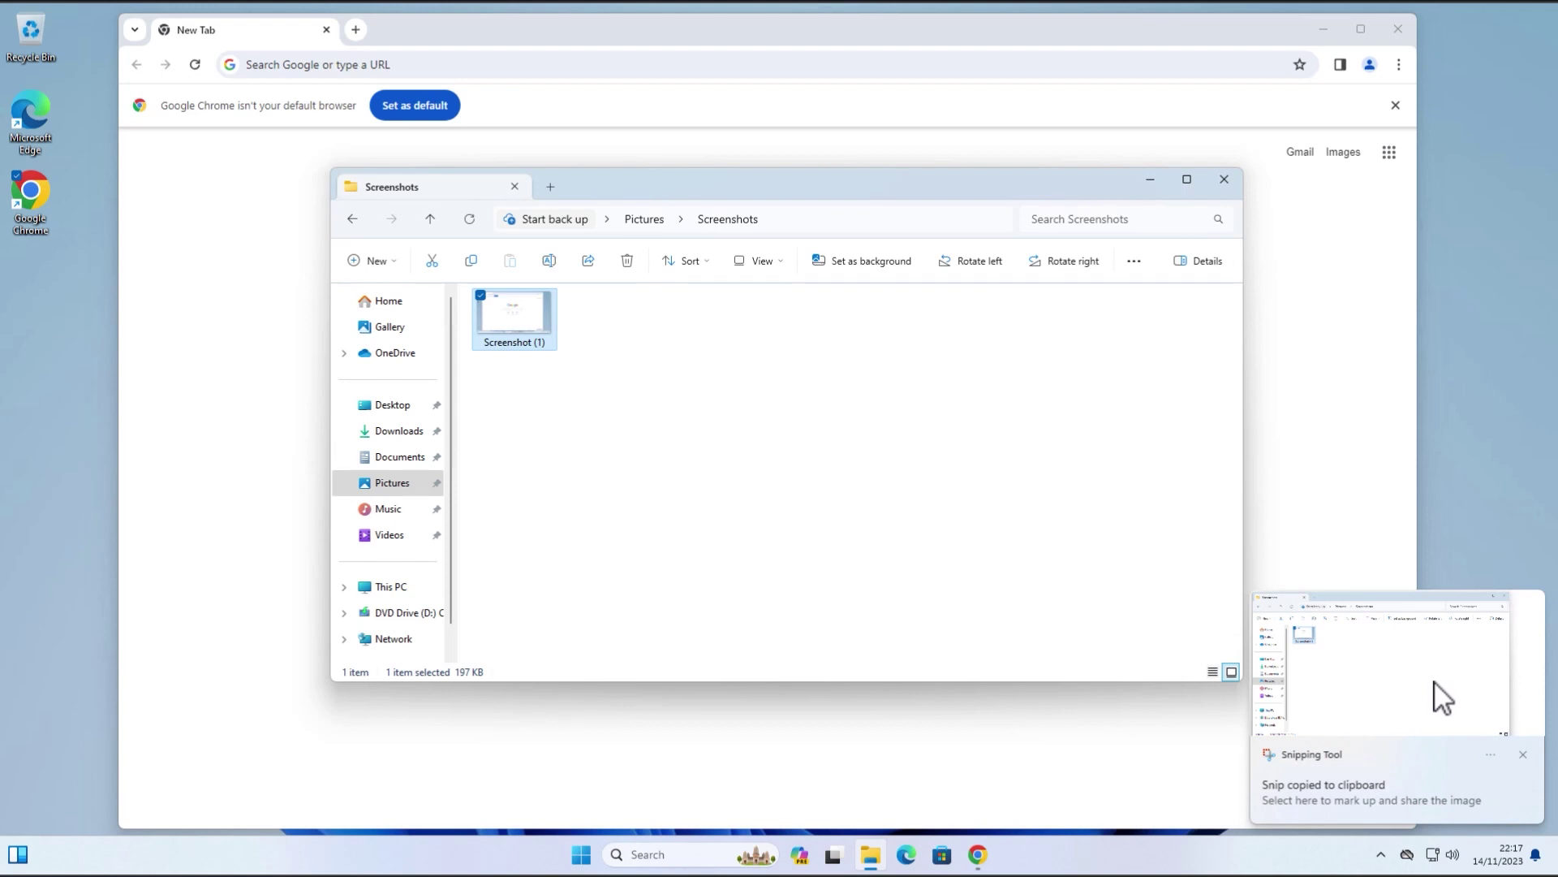
- Search Windows for "settings" and switch to the Settings app
left_click(665, 855)
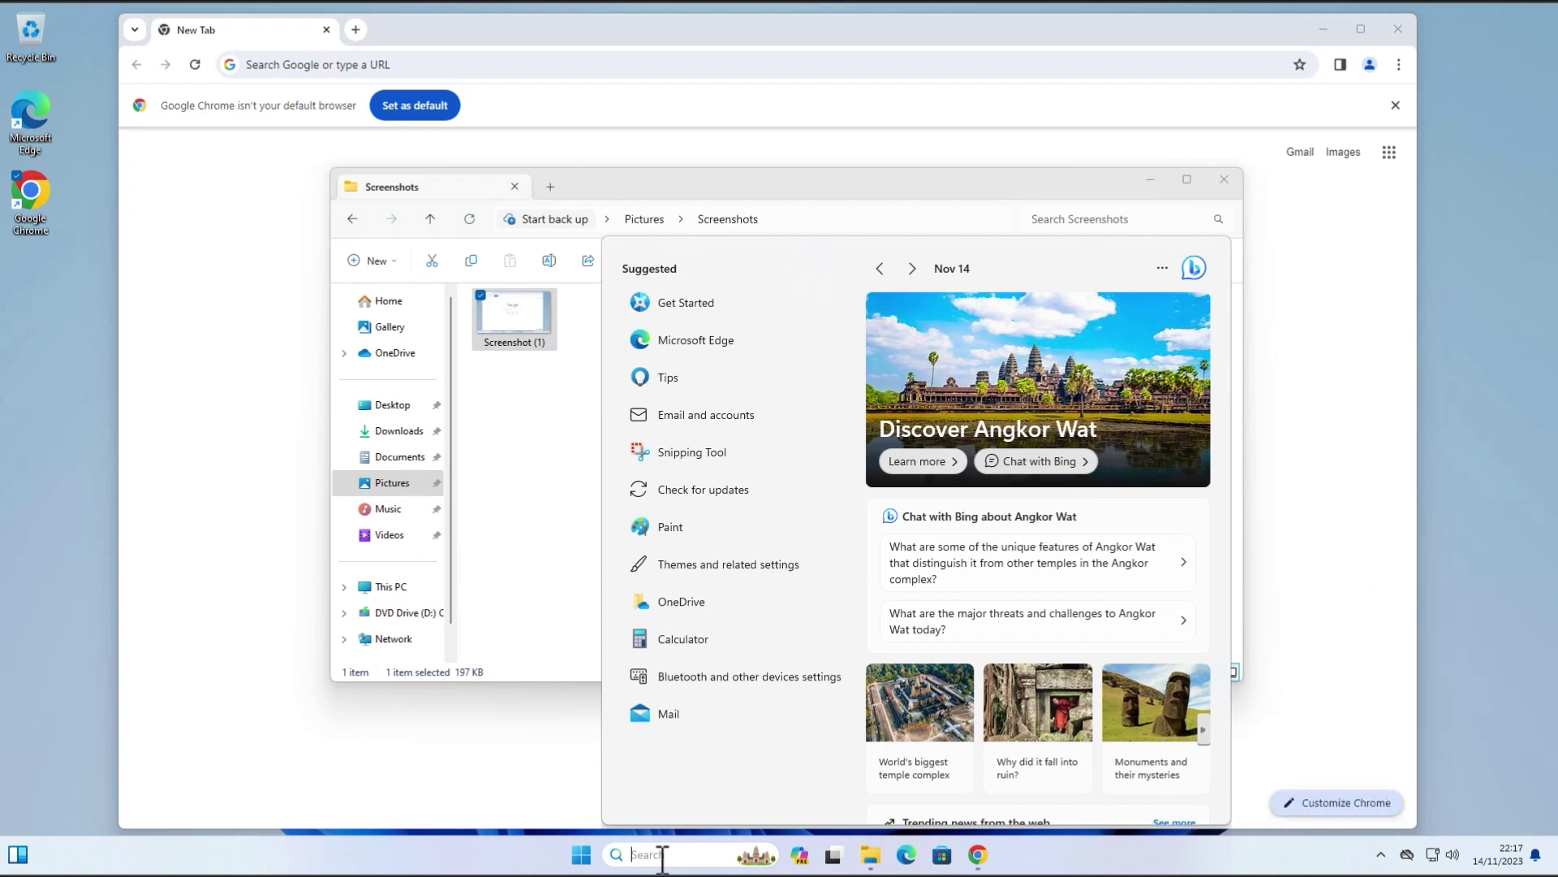
type("settings")
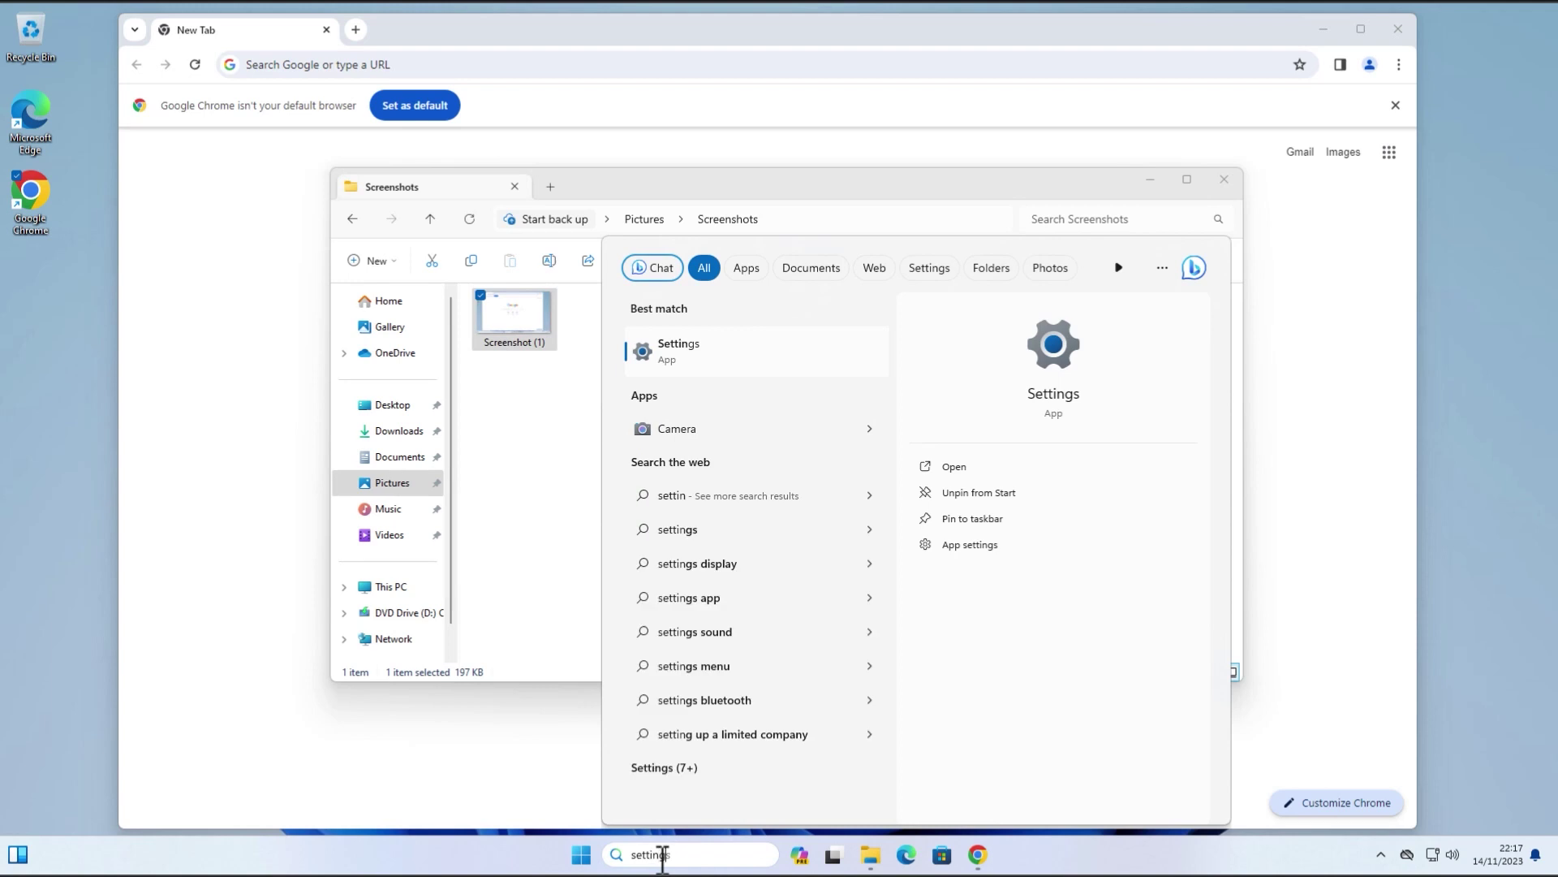
key("Return")
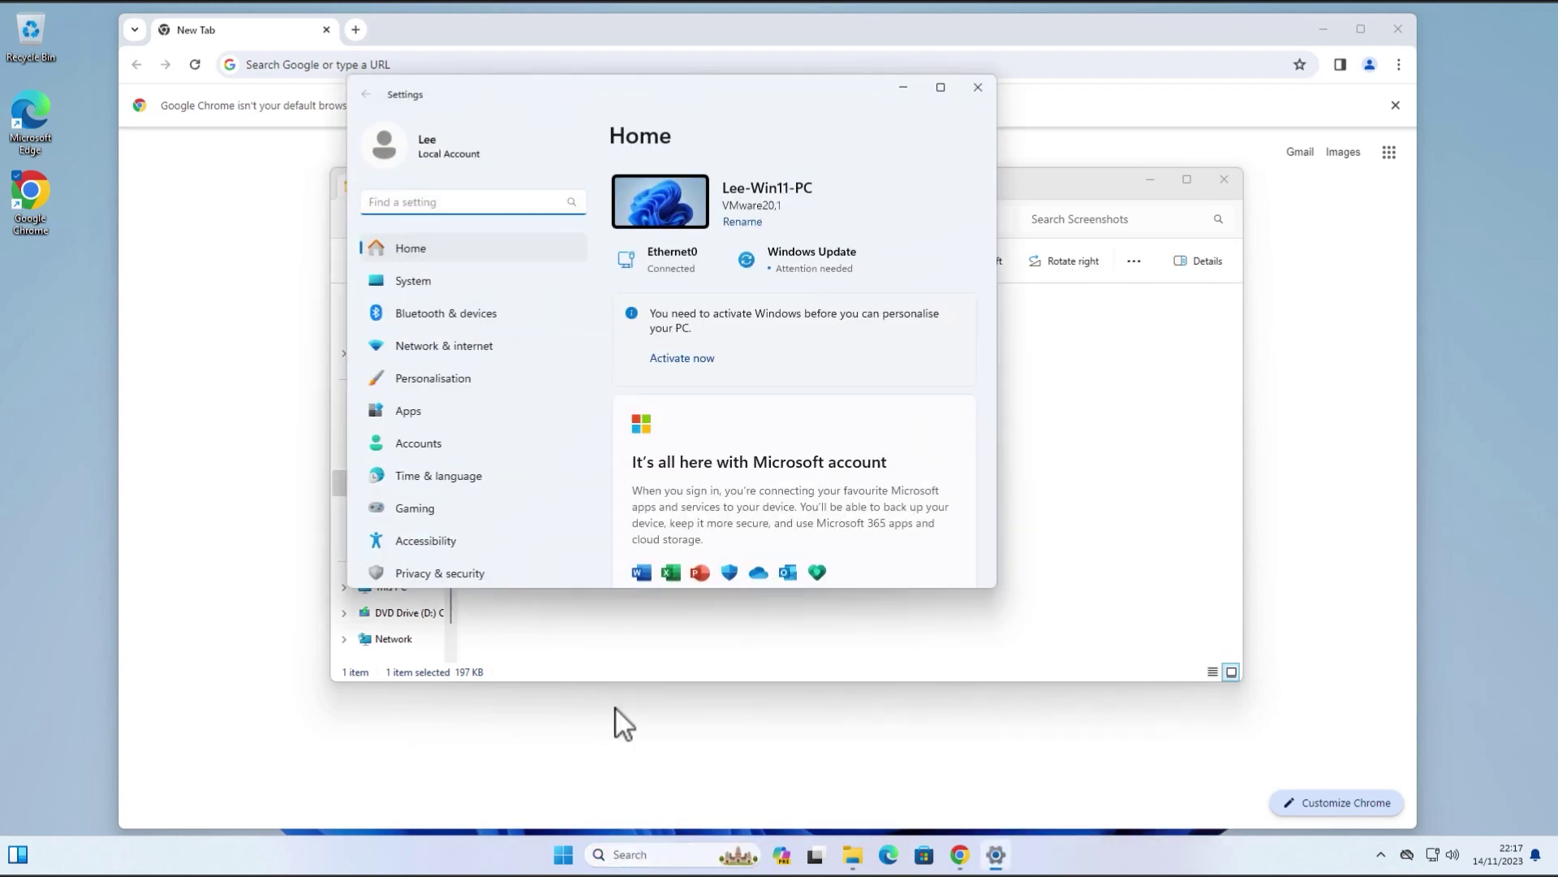
- Search the settings for "print screen" and open the option to use the Print screen key to open Snipping Tool
type("printscreen")
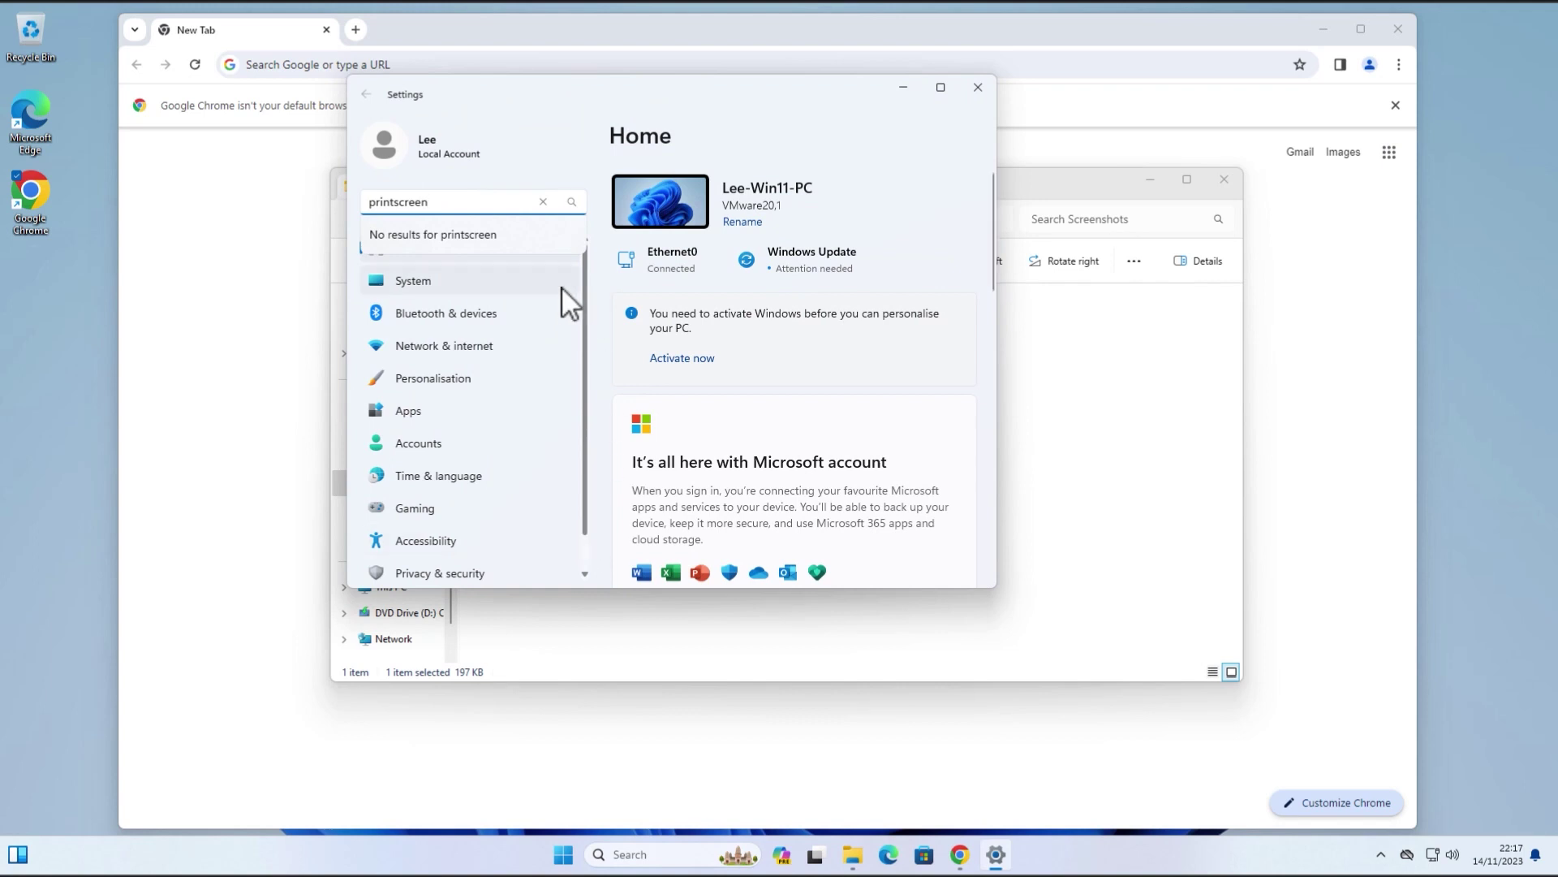
key("BackSpace")
key("BackSpace")
key("BackSpace")
key("BackSpace")
key("BackSpace")
key("BackSpace")
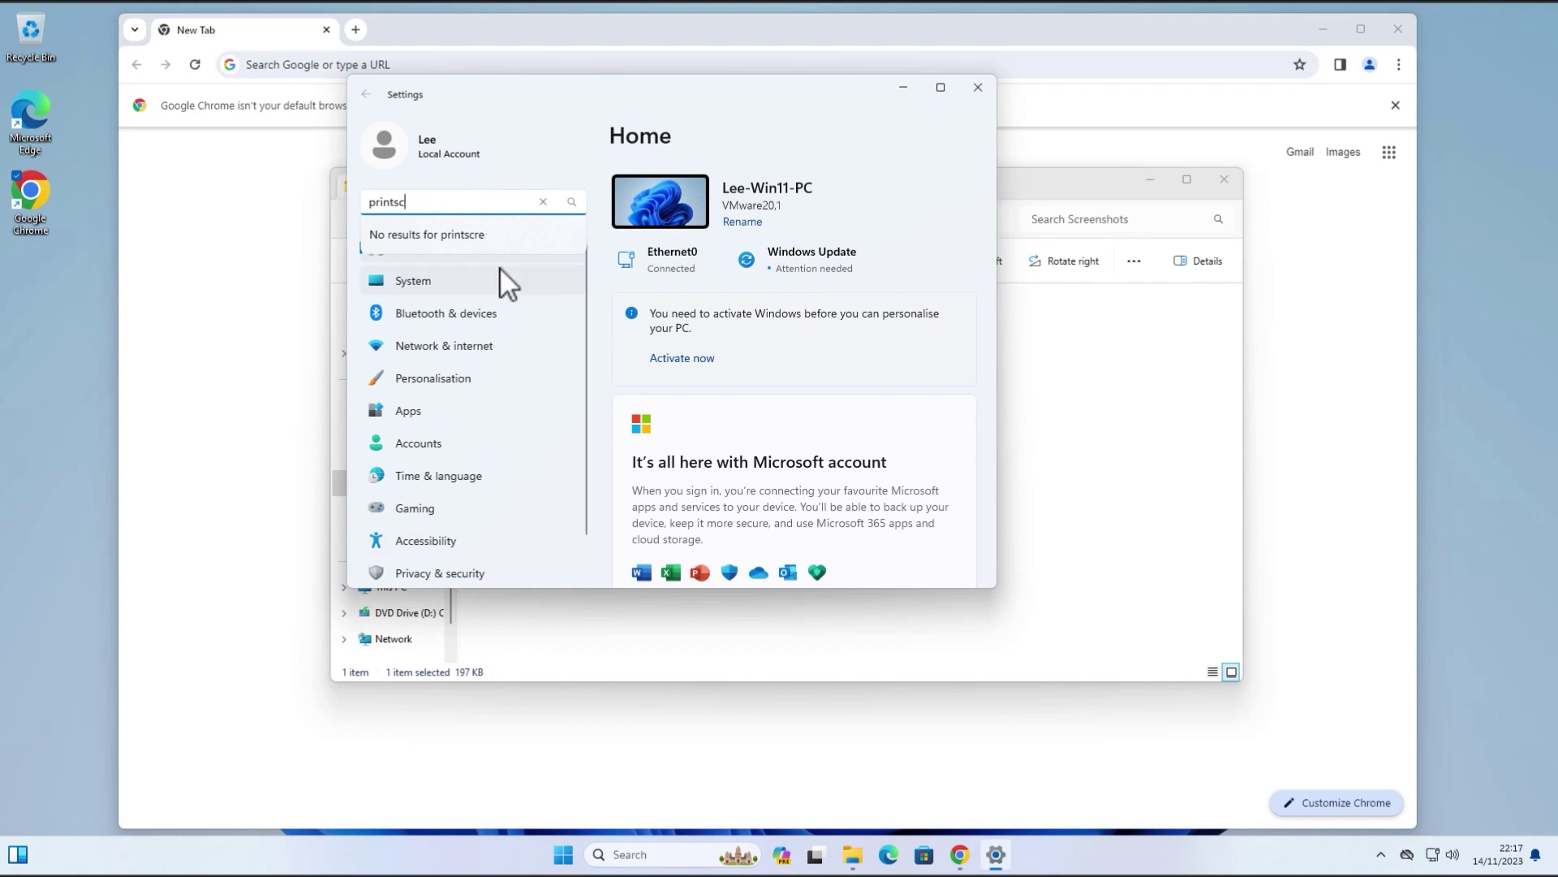
type("screen")
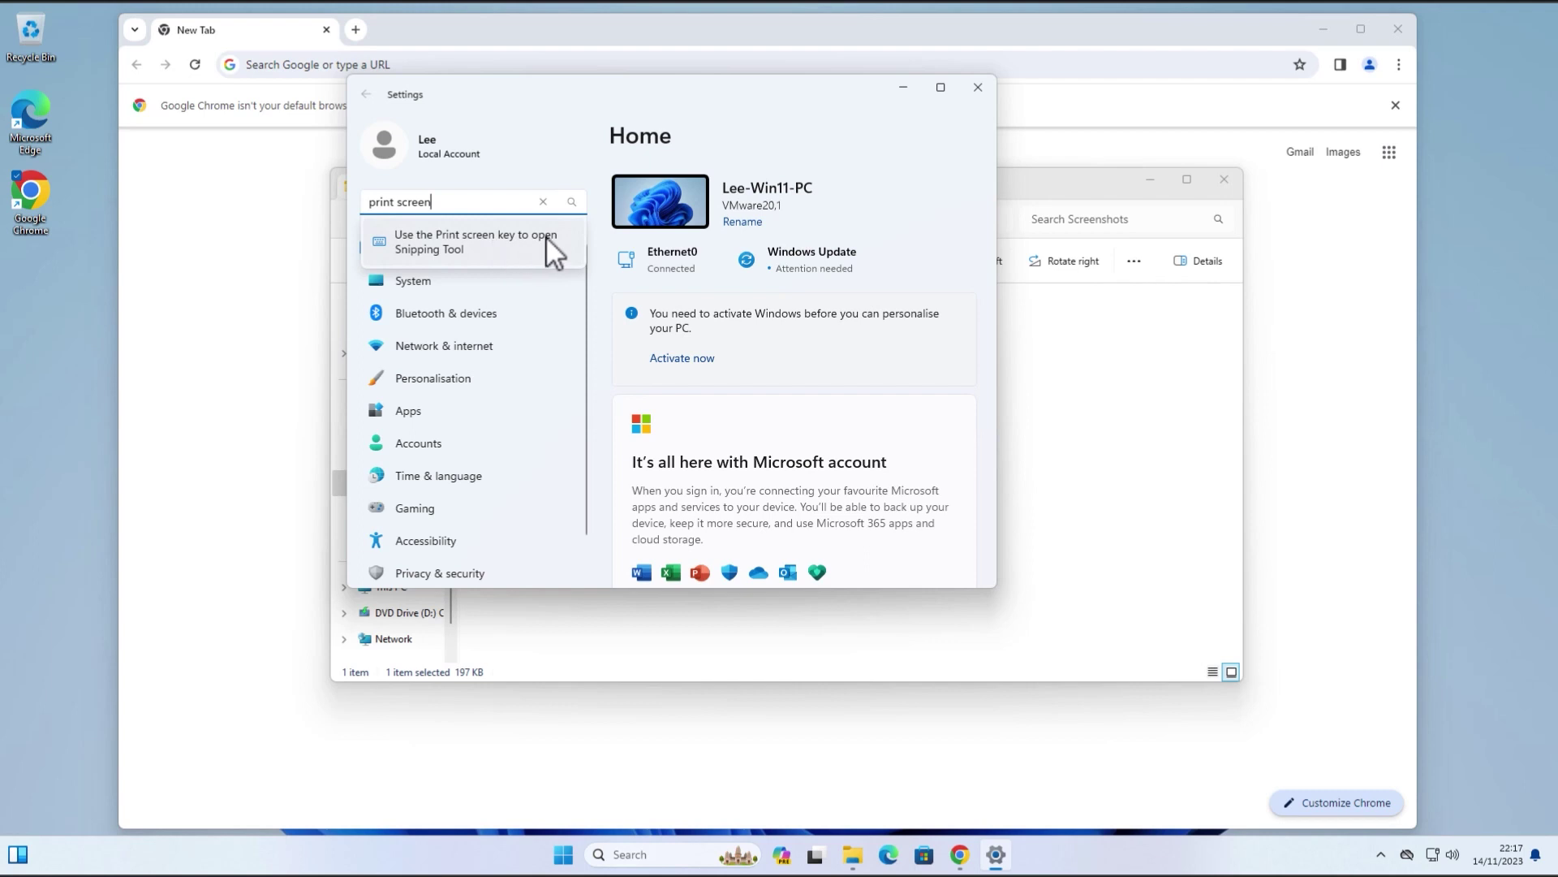
left_click(440, 242)
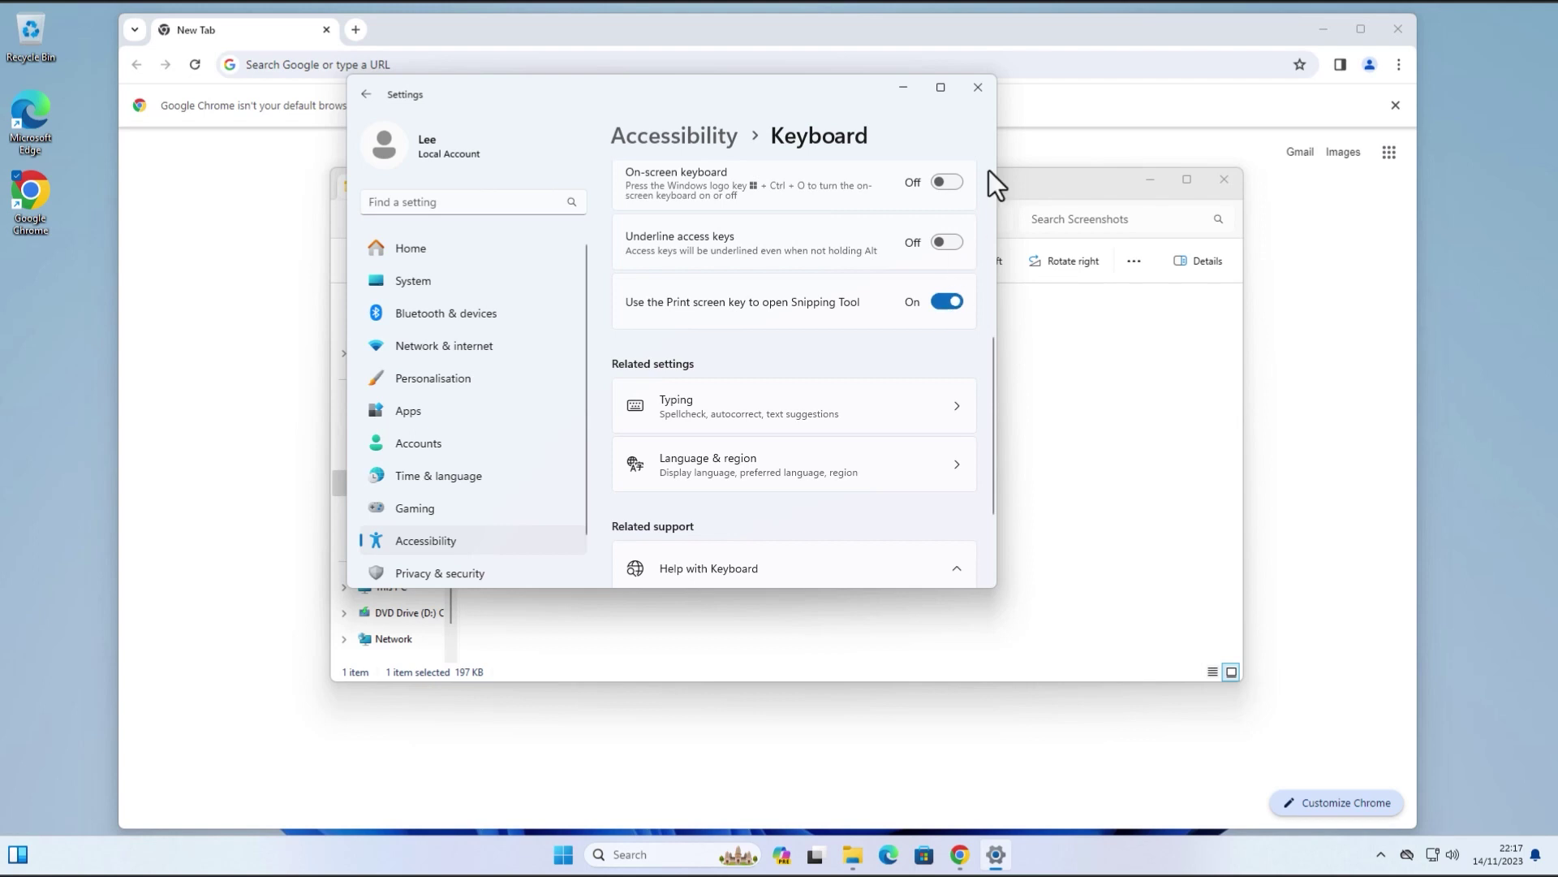
- Close the Settings and File Explorer windows and start a new screen snip over the browser window
left_click(983, 94)
left_click(1207, 183)
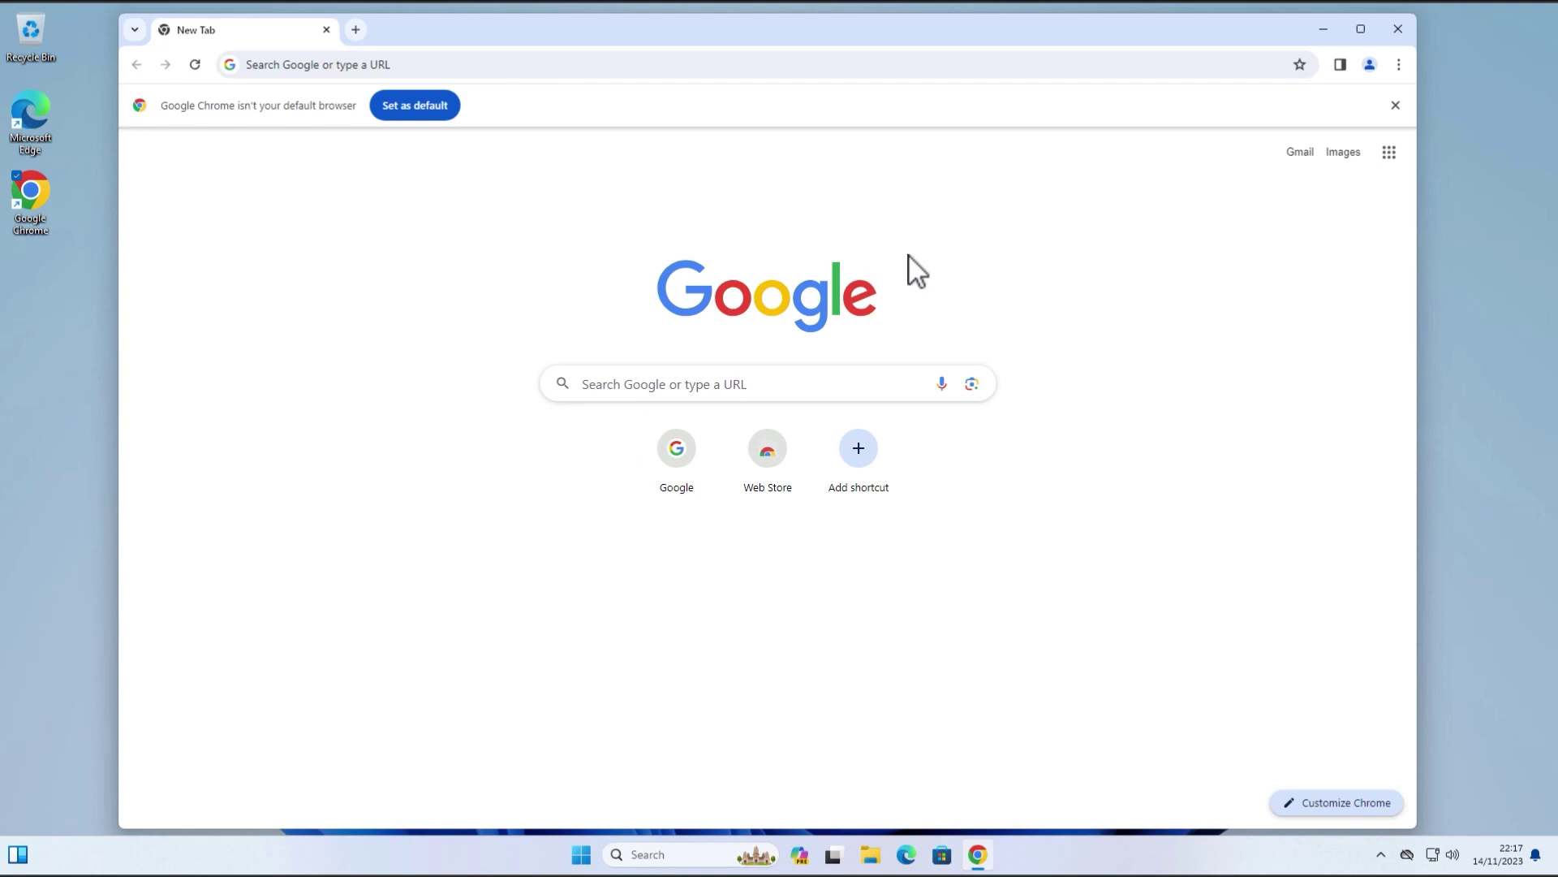
key("Print")
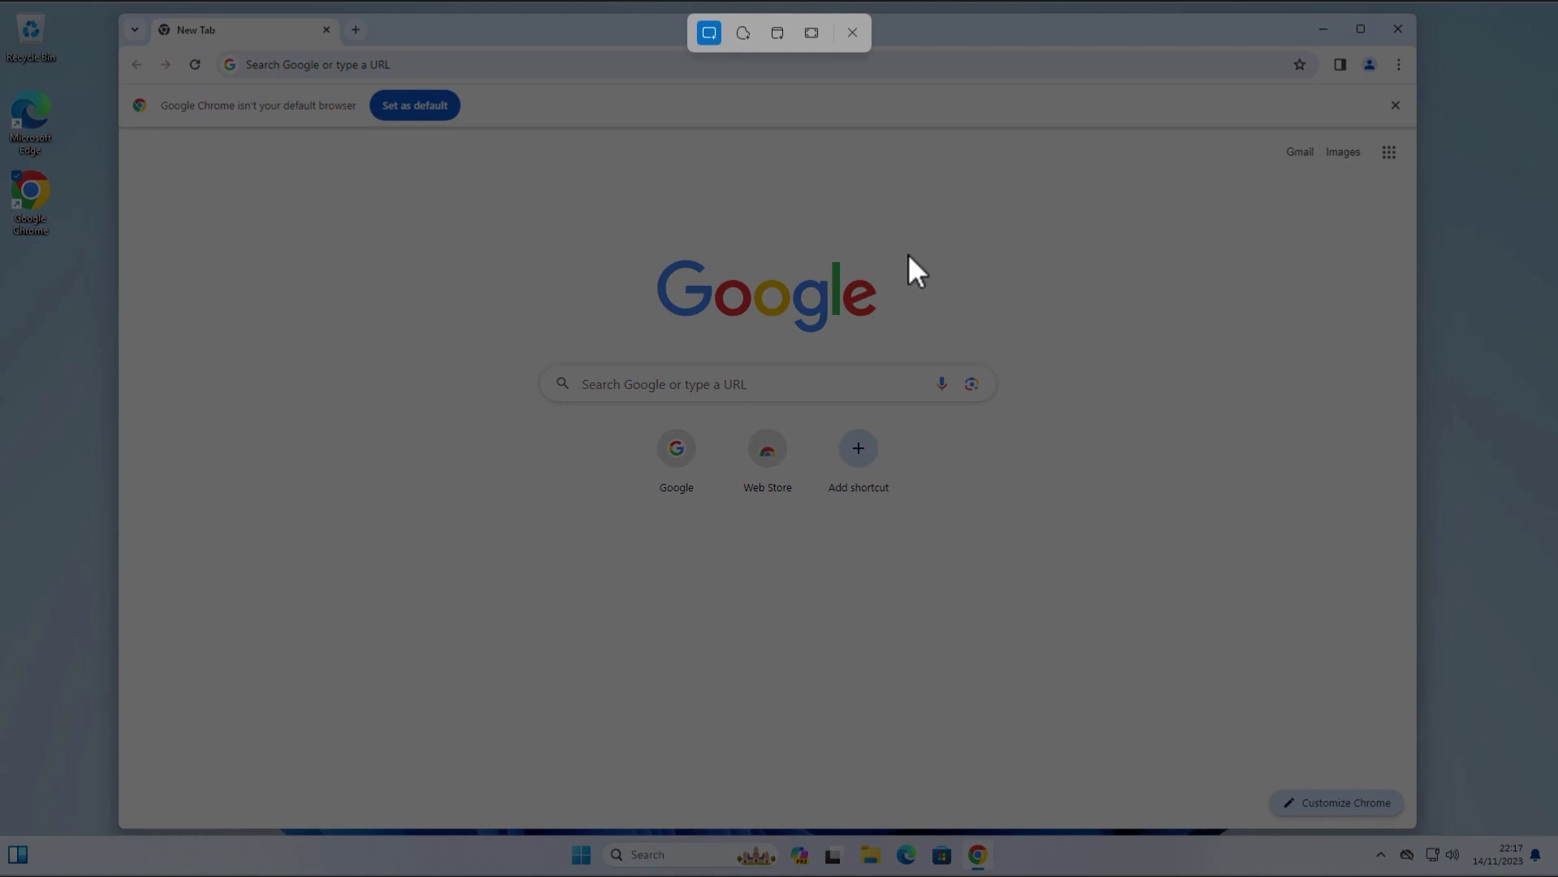